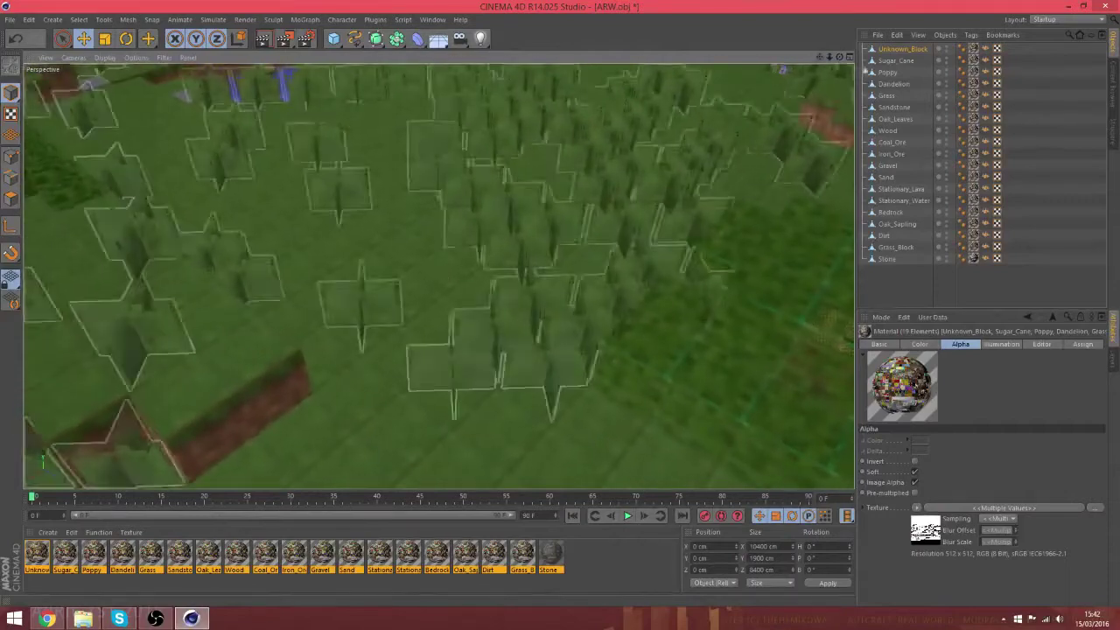
# - Review the output size and frame range in the render settings
pyautogui.click(305, 39)
pyautogui.click(218, 385)
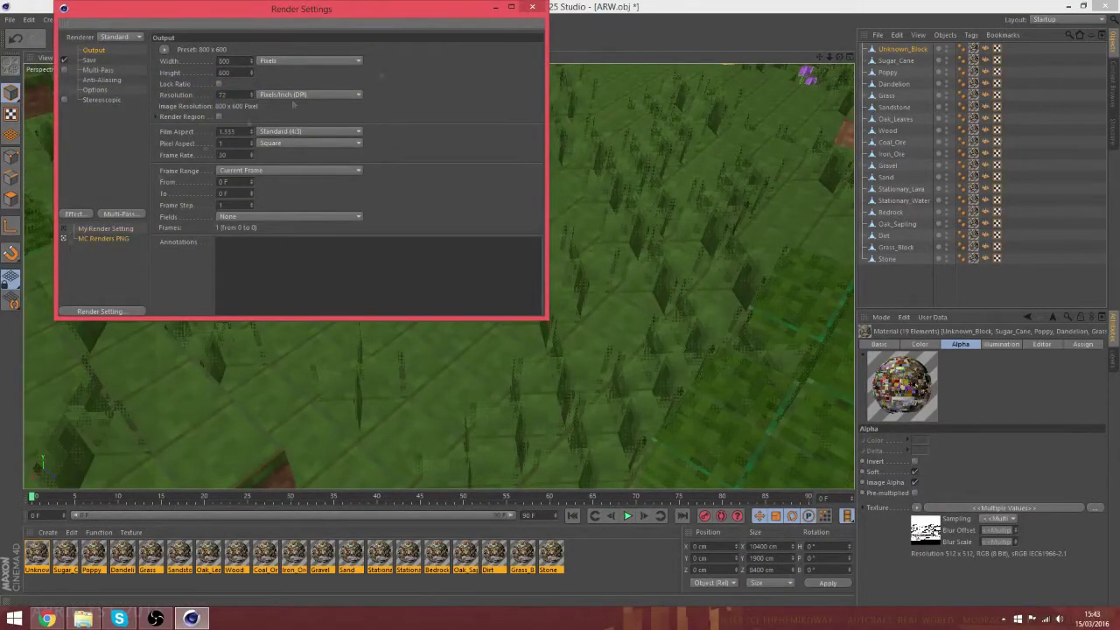
pyautogui.click(532, 7)
# - Add a camera to the scene at the current view over the grassy area
pyautogui.moveTo(819, 57); pyautogui.dragTo(819, 68)
pyautogui.click(100, 131)
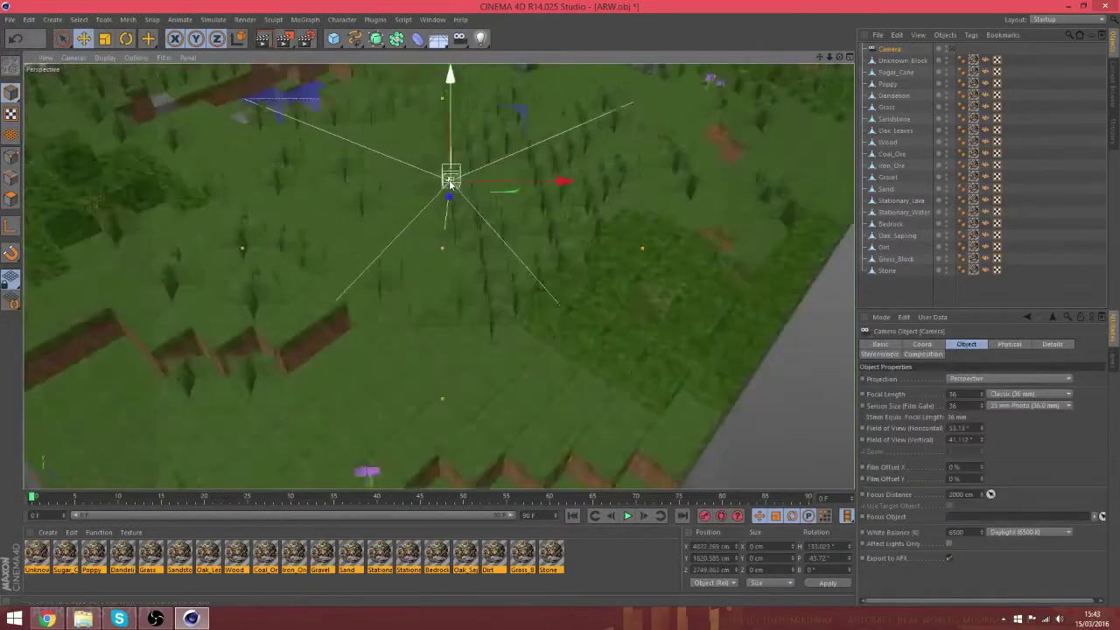
# - Load the FMR 5.0 character rig from the preset library into the scene
pyautogui.click(1113, 90)
pyautogui.doubleClick(903, 133)
pyautogui.doubleClick(903, 74)
pyautogui.doubleClick(907, 75)
# - Move the rig onto the grass in front of the camera, at about X 4184, Y 1200, Z 3360 cm
pyautogui.moveTo(839, 57); pyautogui.dragTo(819, 189)
pyautogui.moveTo(315, 229); pyautogui.dragTo(604, 435)
pyautogui.moveTo(520, 287); pyautogui.dragTo(546, 75)
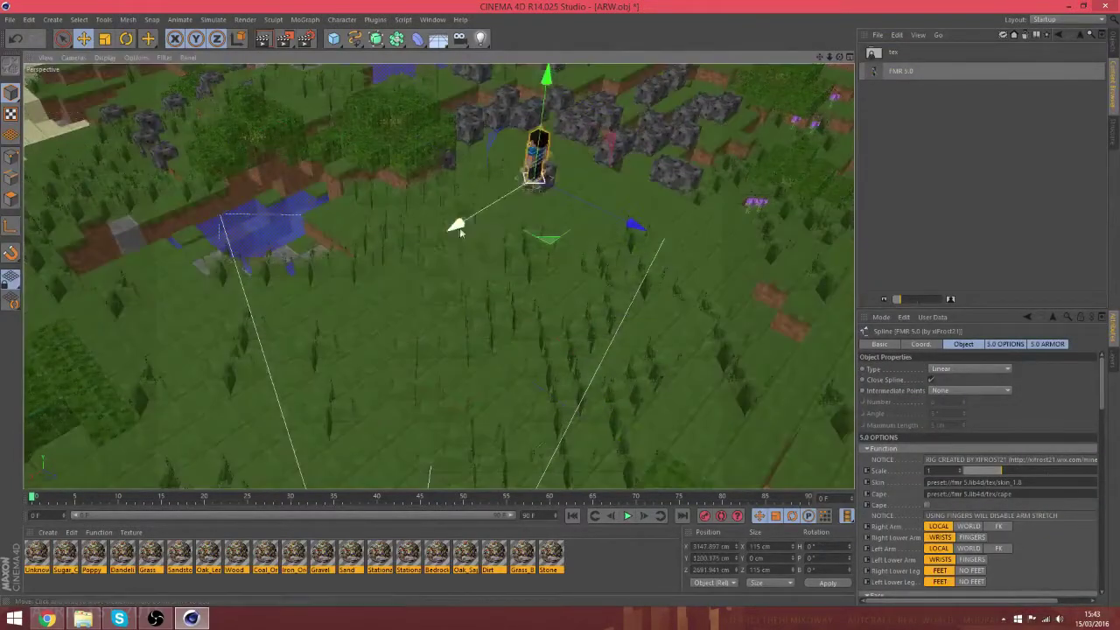
pyautogui.moveTo(461, 225); pyautogui.dragTo(230, 363)
pyautogui.moveTo(819, 57); pyautogui.dragTo(840, 4)
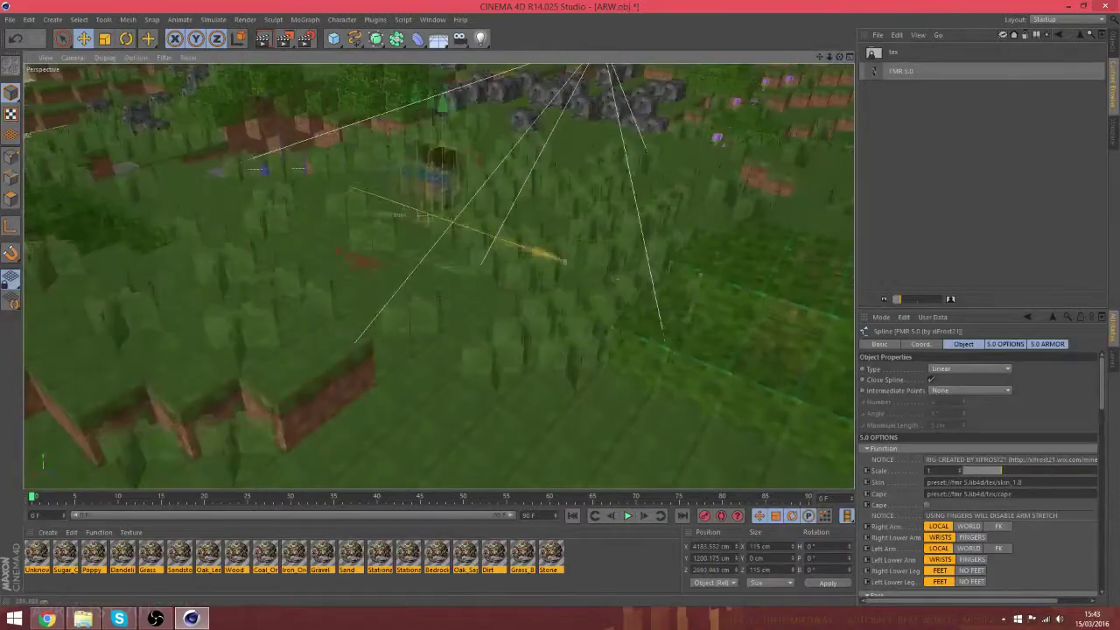
# - Replace the rig's default skin with the blue-haired character's image from the Minecraft skins folder
pyautogui.click(1114, 44)
pyautogui.moveTo(986, 602); pyautogui.dragTo(1022, 601)
pyautogui.click(1083, 482)
pyautogui.click(46, 205)
pyautogui.doubleClick(377, 117)
pyautogui.doubleClick(136, 109)
pyautogui.doubleClick(201, 103)
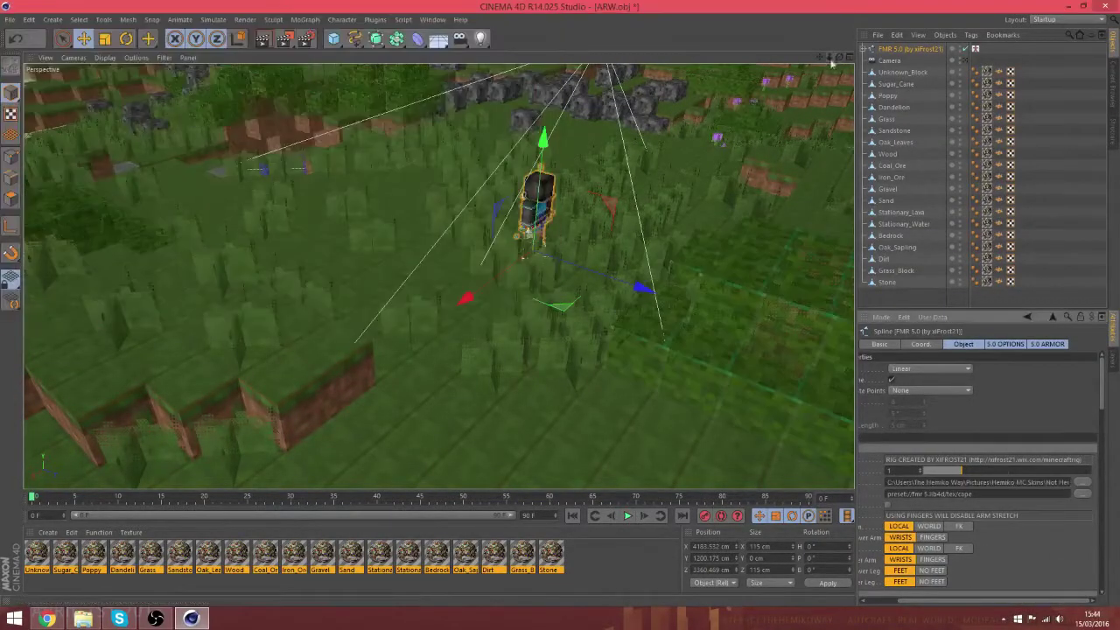
# - Rotate the blue-haired character's heading to about 107° to face the camera, and move it slightly across the grass
pyautogui.press('r')
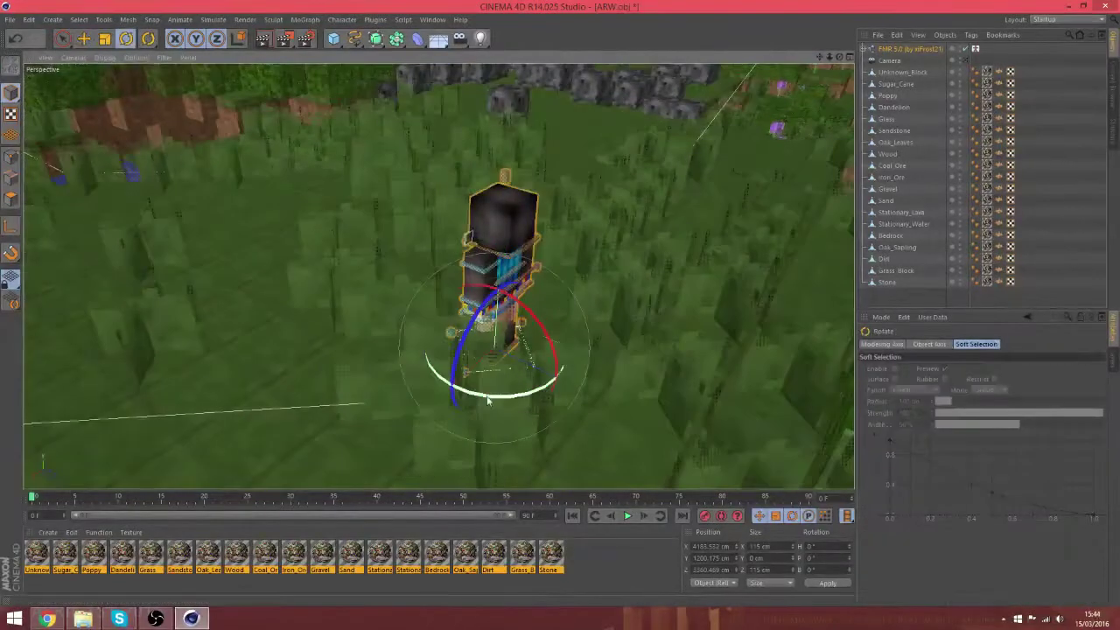
pyautogui.moveTo(489, 399); pyautogui.dragTo(628, 342)
pyautogui.click(966, 59)
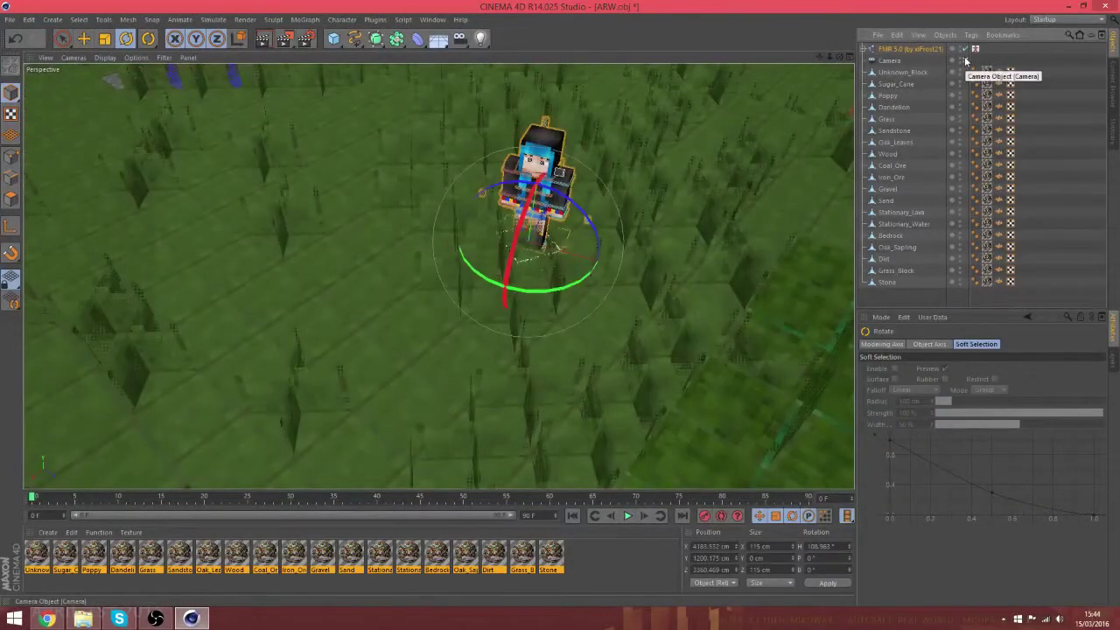
pyautogui.click(966, 60)
pyautogui.press('e')
pyautogui.moveTo(524, 291); pyautogui.dragTo(514, 313)
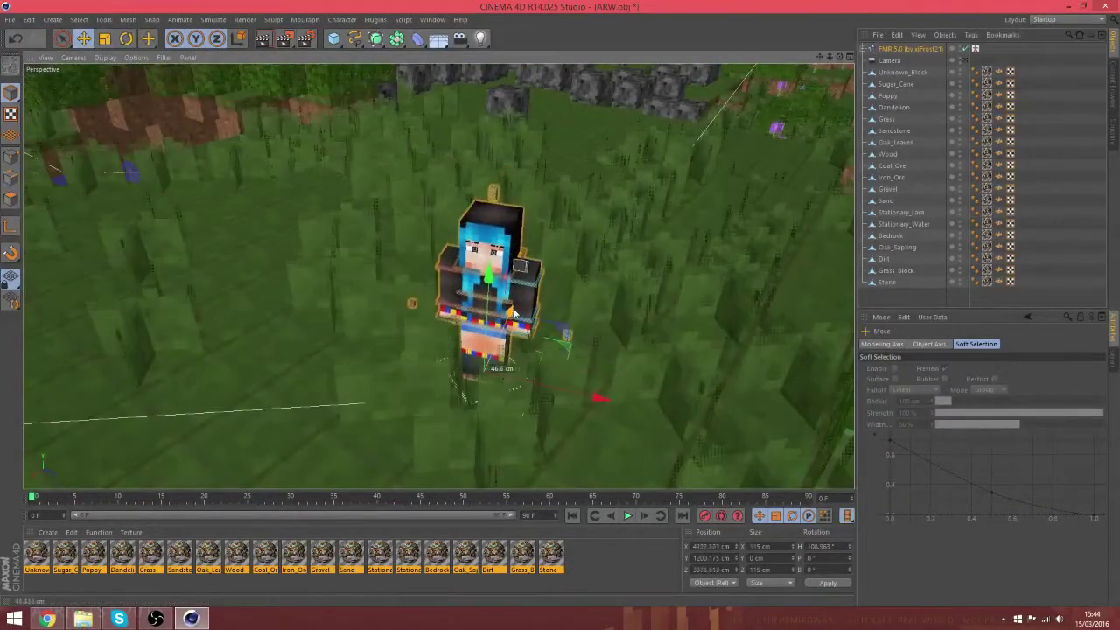
# - Set the blue-haired character's first right pupil colour to bright blue
pyautogui.moveTo(839, 57); pyautogui.dragTo(833, 60)
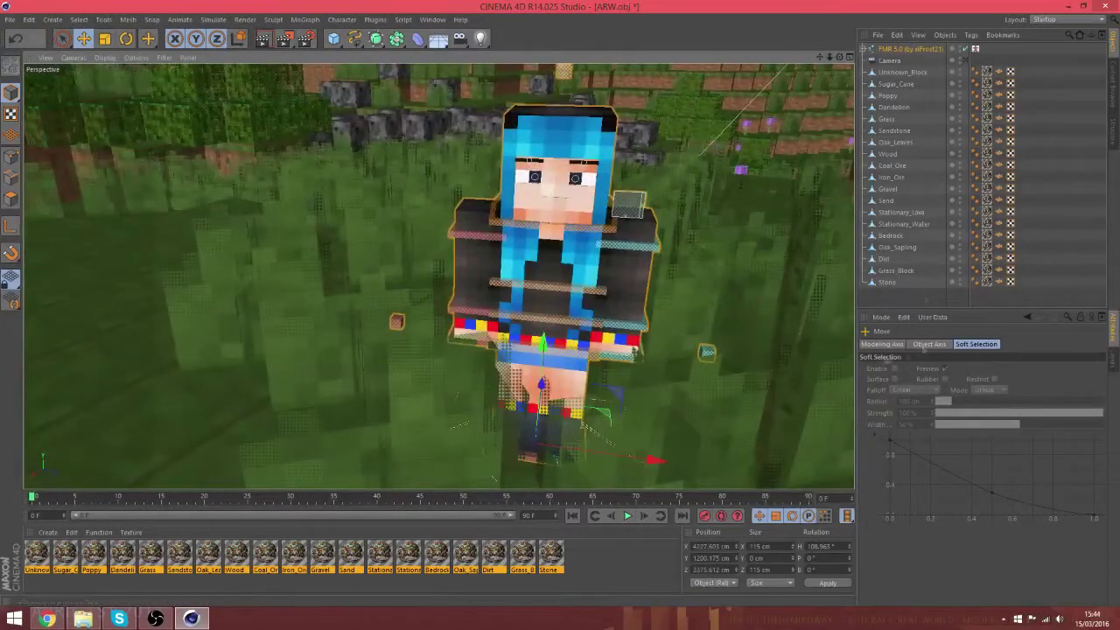
pyautogui.click(915, 49)
pyautogui.moveTo(972, 601); pyautogui.dragTo(997, 601)
pyautogui.moveTo(1103, 399); pyautogui.dragTo(1106, 431)
pyautogui.click(904, 471)
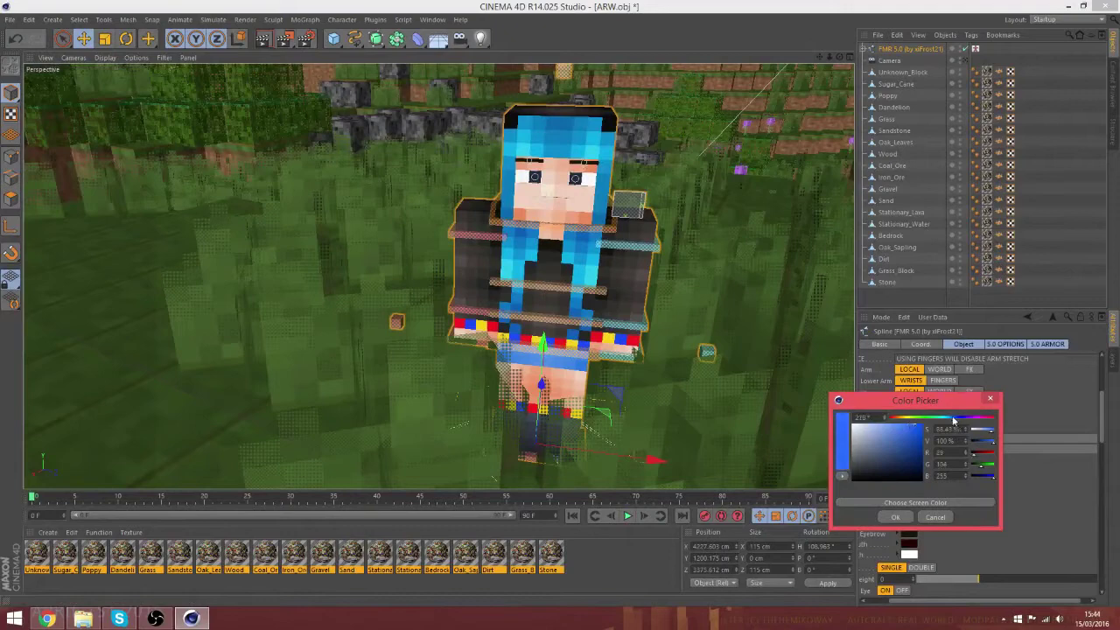
pyautogui.click(843, 478)
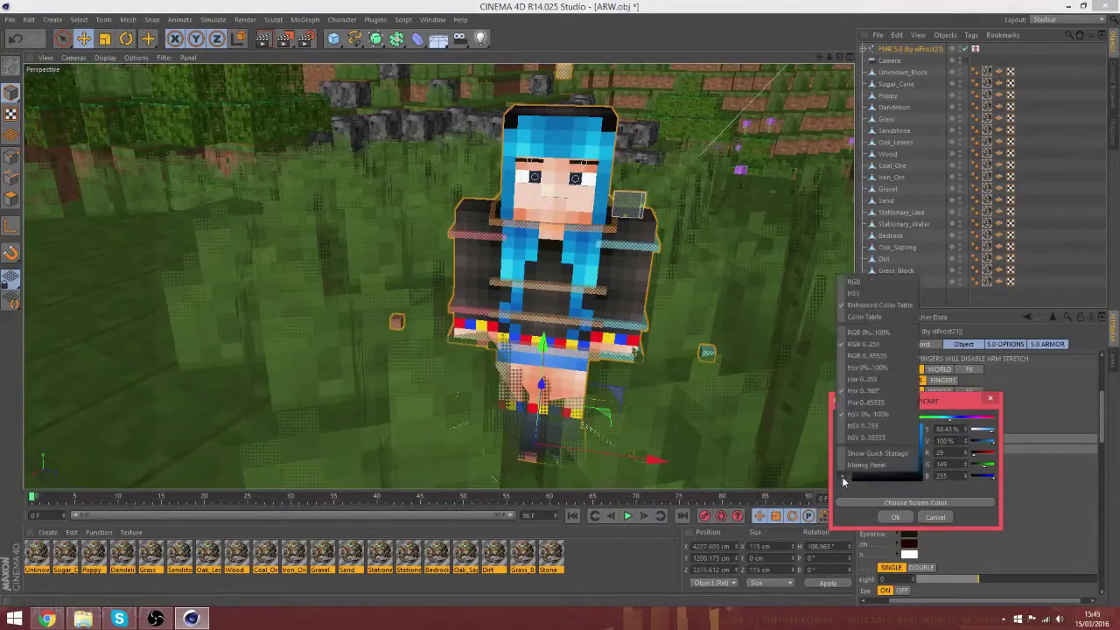
pyautogui.click(853, 293)
pyautogui.click(865, 487)
pyautogui.press('Return')
# - Set the second right pupil colour and both left pupil colours to the same bright blue
pyautogui.click(910, 470)
pyautogui.click(911, 469)
pyautogui.press('Return')
pyautogui.click(909, 482)
pyautogui.click(909, 482)
pyautogui.press('Return')
pyautogui.click(911, 492)
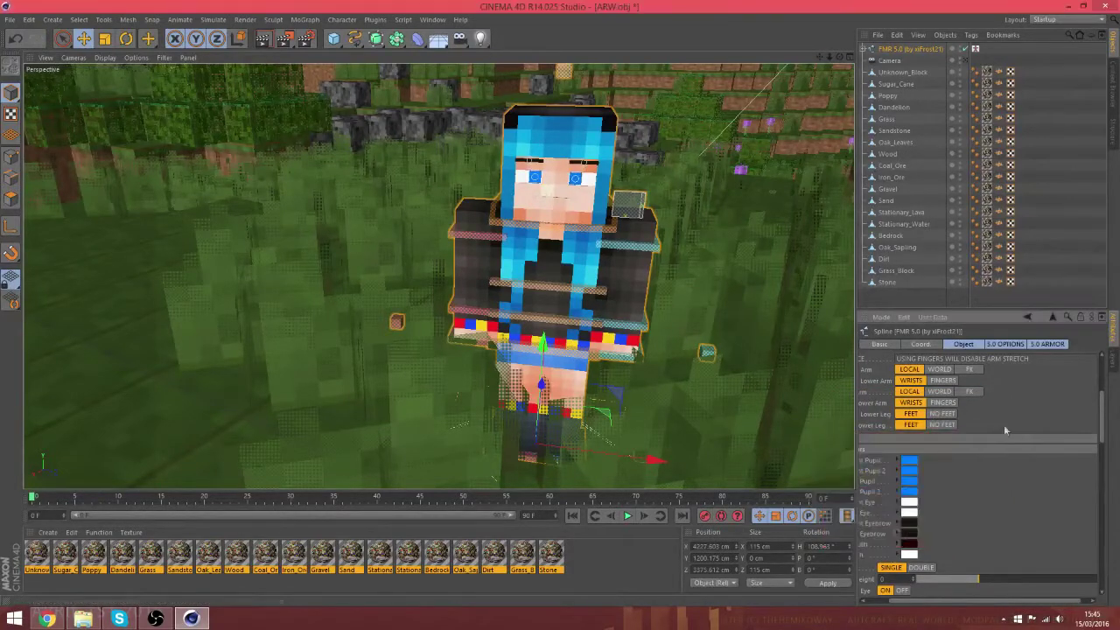
# - Set the face to double eyes with the doubled, female and no-spacing options, and open the mouth with its control
pyautogui.moveTo(1102, 424); pyautogui.dragTo(1102, 445)
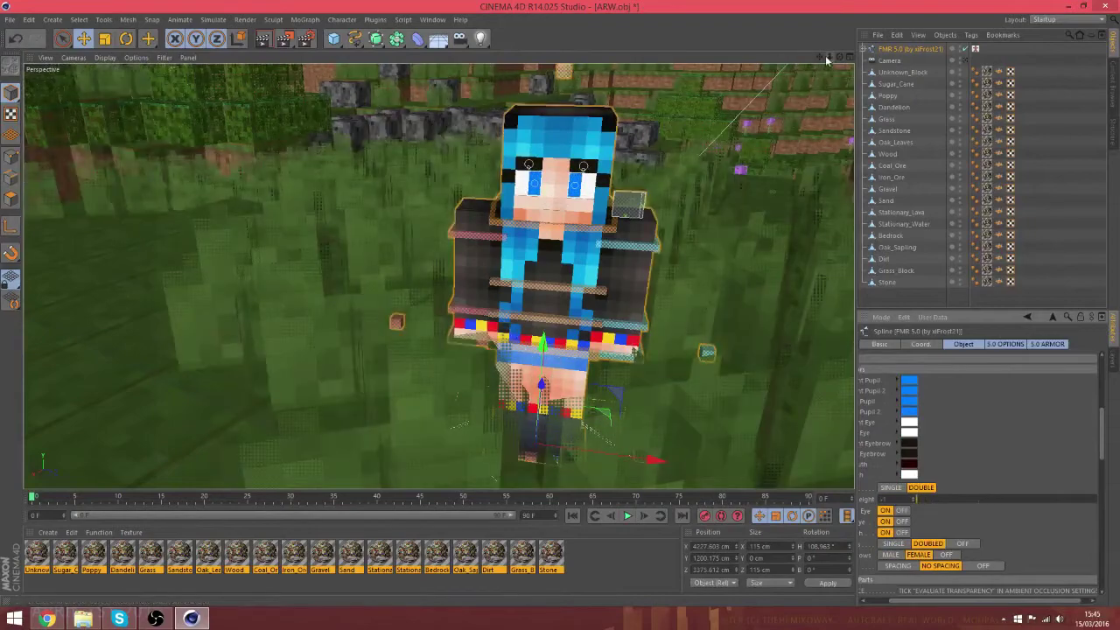
pyautogui.moveTo(828, 57); pyautogui.dragTo(883, 57)
pyautogui.moveTo(820, 57); pyautogui.dragTo(362, 320)
pyautogui.click(608, 229)
pyautogui.moveTo(625, 117); pyautogui.dragTo(596, 120)
pyautogui.click(584, 246)
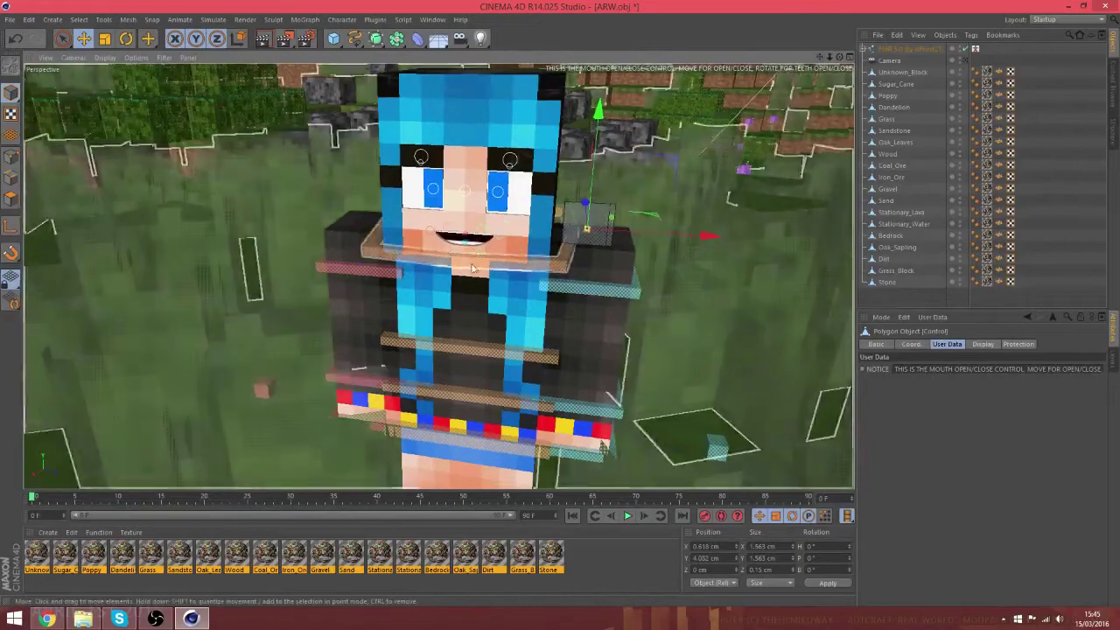
# - Tilt the blue-haired character's head back with the neck control and rotate the torso control slightly
pyautogui.click(473, 262)
pyautogui.press('r')
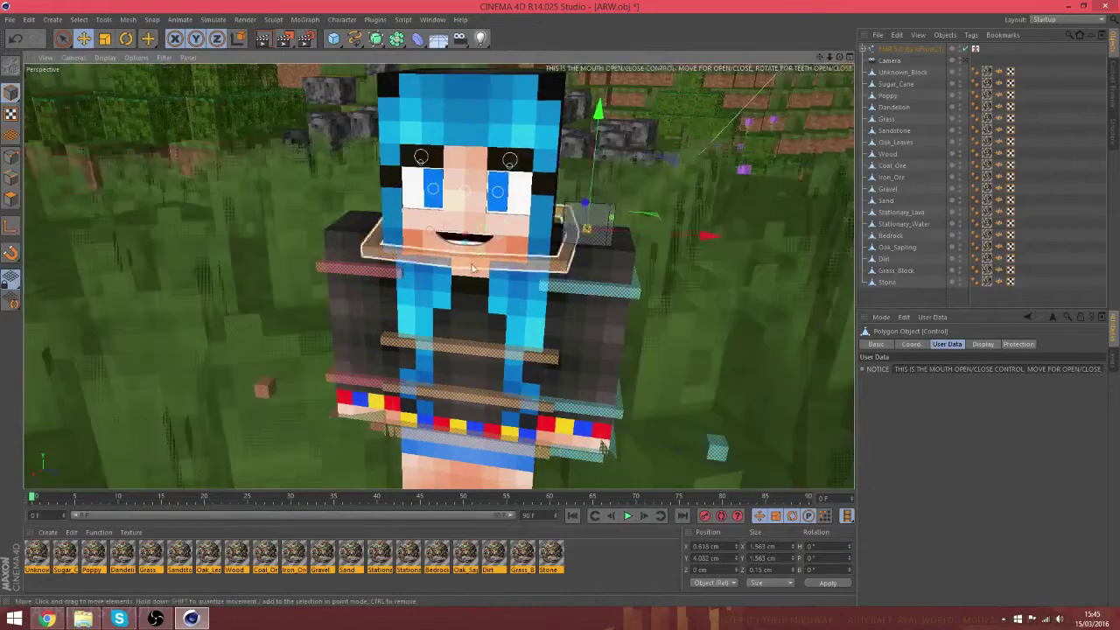
pyautogui.moveTo(467, 270); pyautogui.dragTo(469, 245)
pyautogui.click(471, 349)
pyautogui.moveTo(467, 357); pyautogui.dragTo(468, 332)
# - Adjust the neck control to about 4° heading and -12° pitch while looking through the scene camera
pyautogui.click(473, 213)
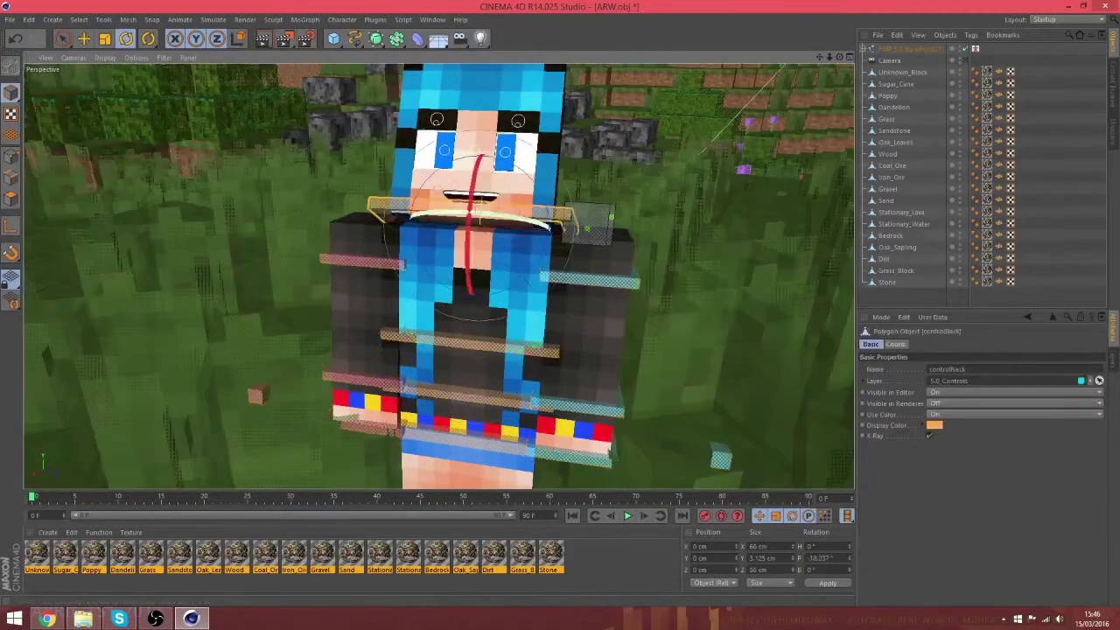
pyautogui.moveTo(829, 58); pyautogui.dragTo(770, 62)
pyautogui.click(965, 60)
pyautogui.moveTo(552, 202); pyautogui.dragTo(560, 203)
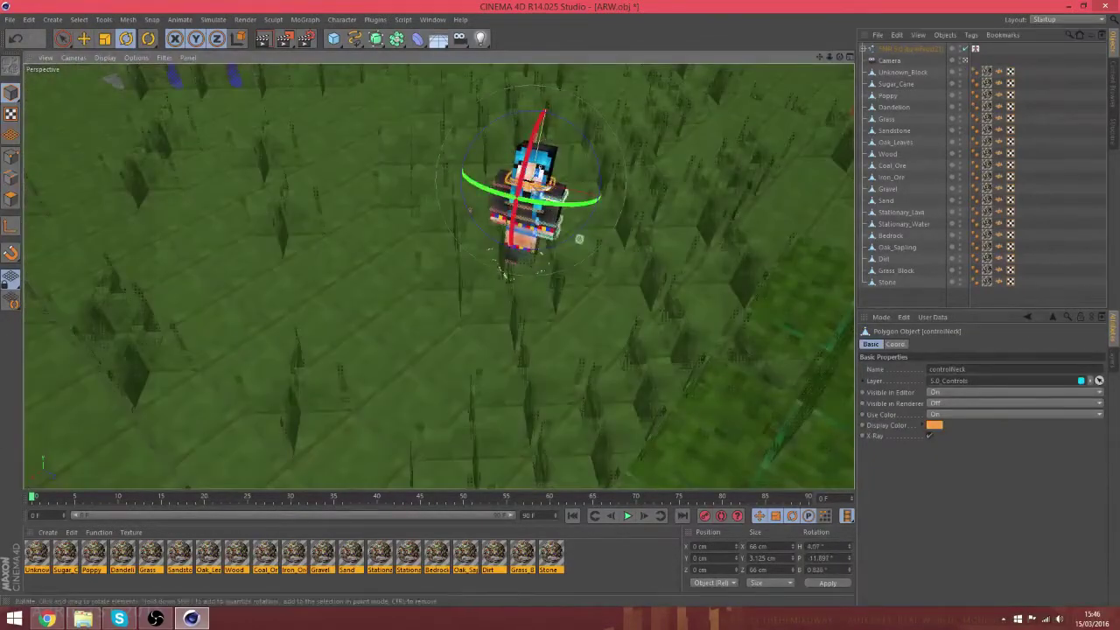
# - Raise the blue-haired character's right hand outward with its arm goal and reposition the left arm goal
pyautogui.click(496, 217)
pyautogui.click(84, 39)
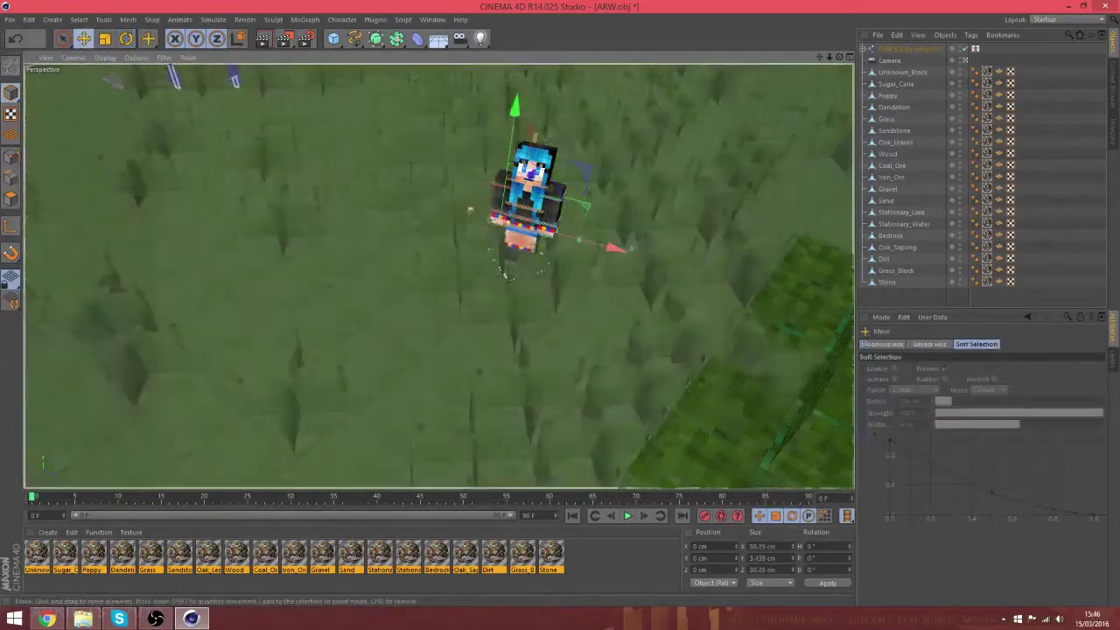
pyautogui.moveTo(620, 247); pyautogui.dragTo(605, 242)
pyautogui.moveTo(502, 109); pyautogui.dragTo(504, 101)
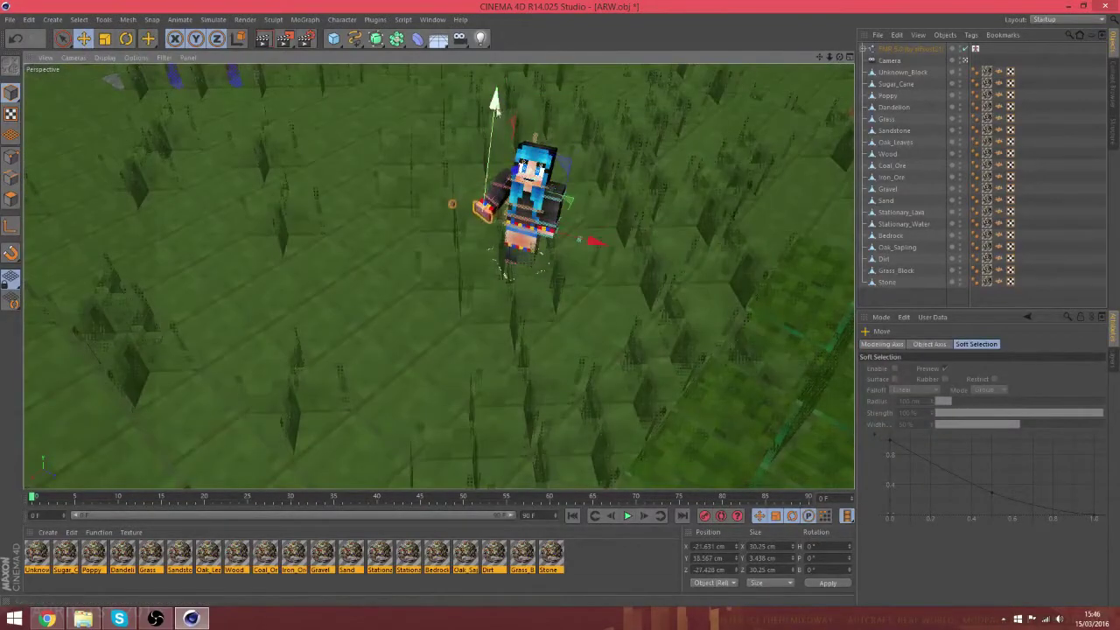
pyautogui.click(553, 241)
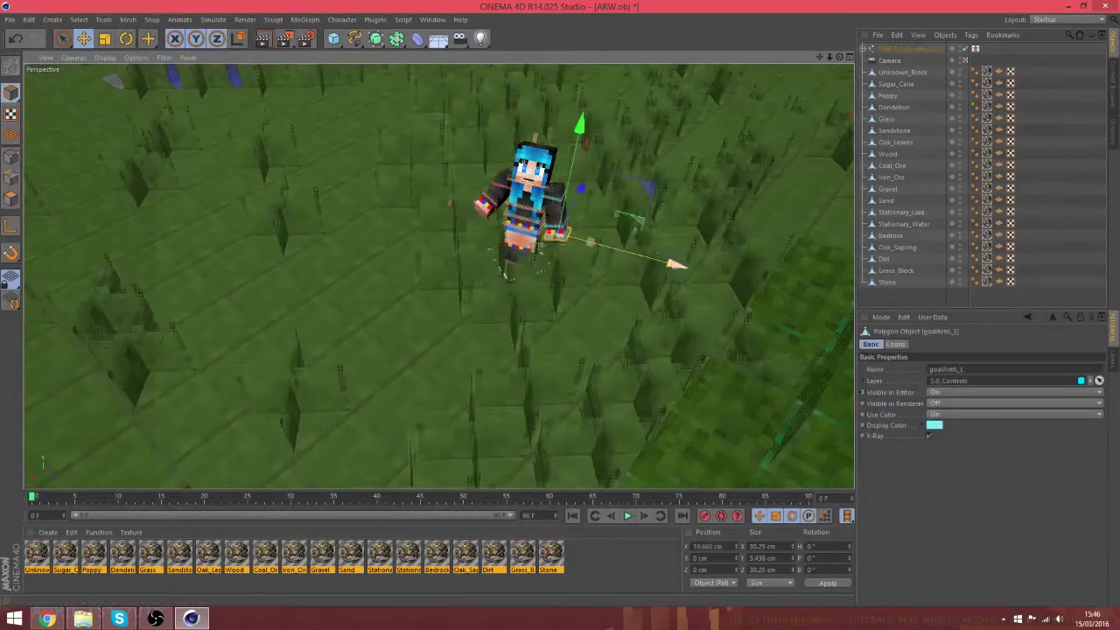
# - Leave the camera view, reposition the blue-haired character's feet with the leg goals, and adjust the hip control
pyautogui.click(513, 268)
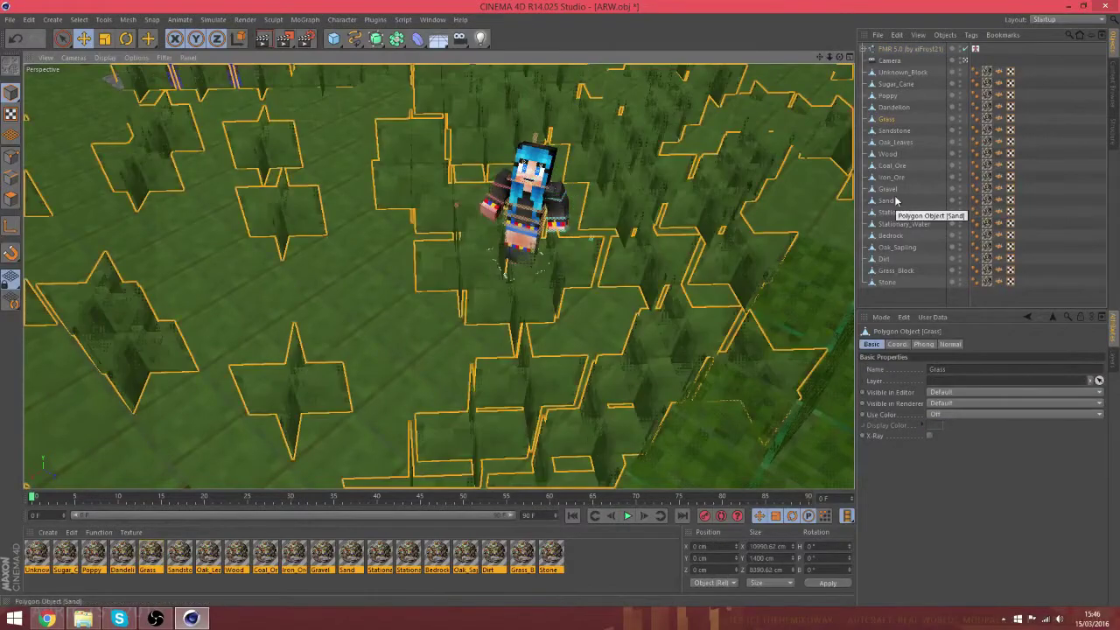
pyautogui.click(967, 61)
pyautogui.click(910, 49)
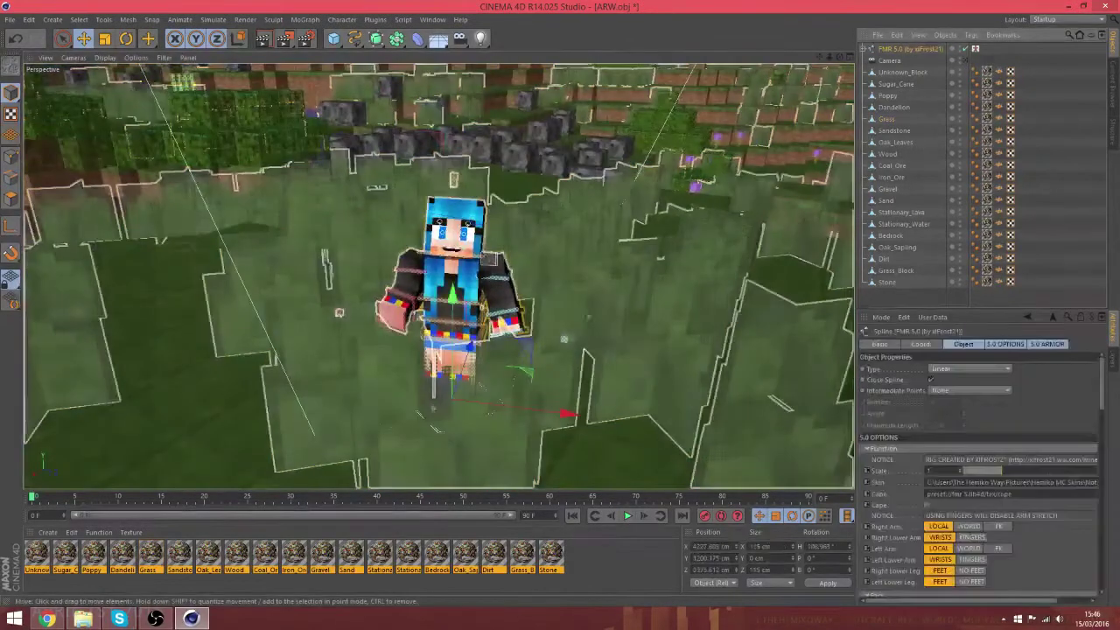
pyautogui.keyDown('alt'); pyautogui.moveTo(490, 254); pyautogui.dragTo(477, 342); pyautogui.keyUp('alt')
pyautogui.click(444, 339)
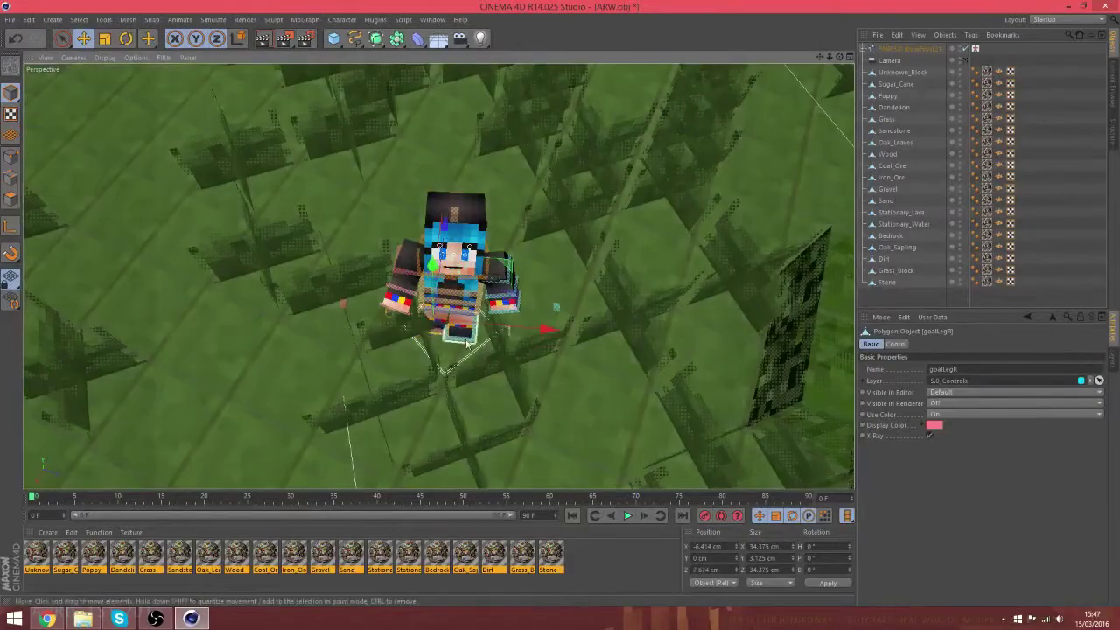
pyautogui.click(467, 343)
pyautogui.click(448, 320)
pyautogui.keyDown('alt'); pyautogui.moveTo(448, 320); pyautogui.dragTo(443, 292); pyautogui.keyUp('alt')
pyautogui.press('r')
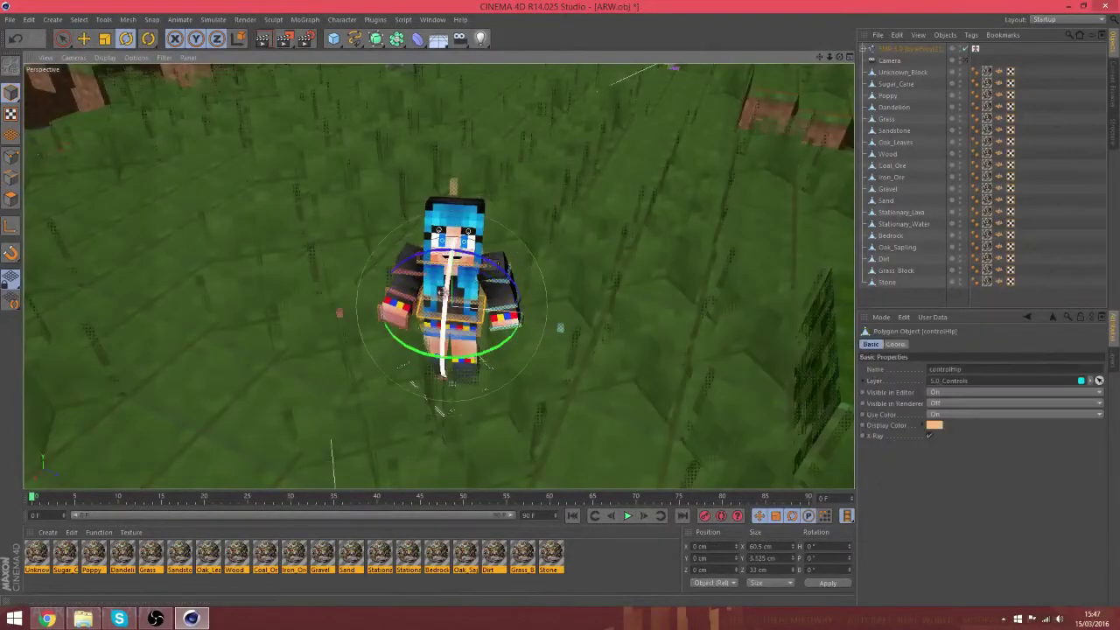
# - Lower the bottom eyelid controls of both eyes slightly to widen the blue-haired character's eyes
pyautogui.scroll(5, 460, 271)
pyautogui.click(490, 262)
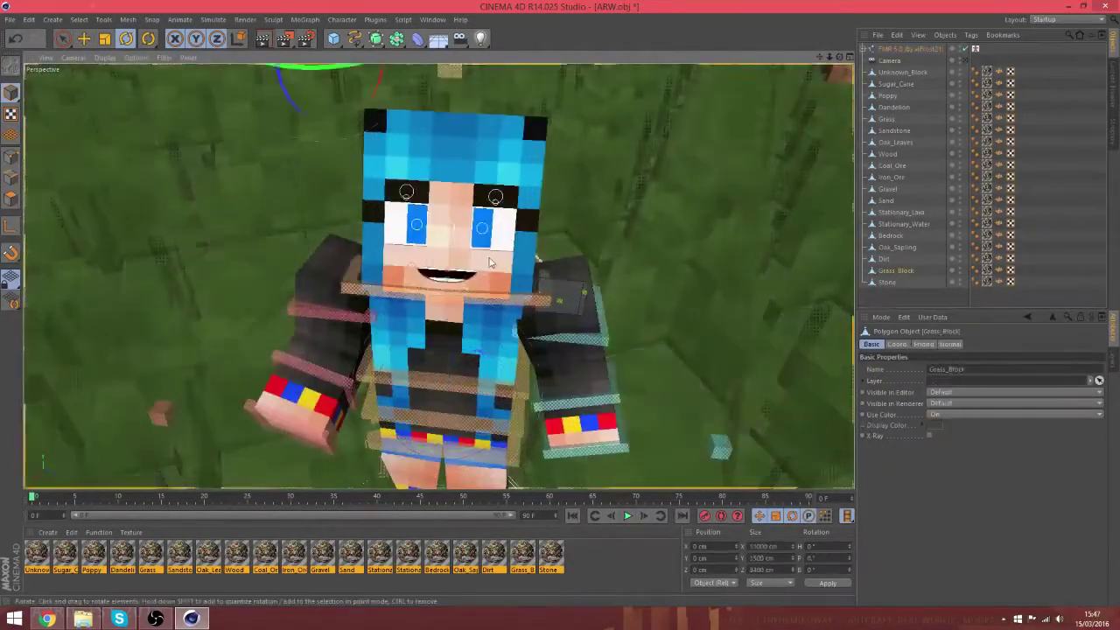
pyautogui.click(83, 40)
pyautogui.click(408, 260)
pyautogui.scroll(5, 406, 254)
pyautogui.click(406, 257)
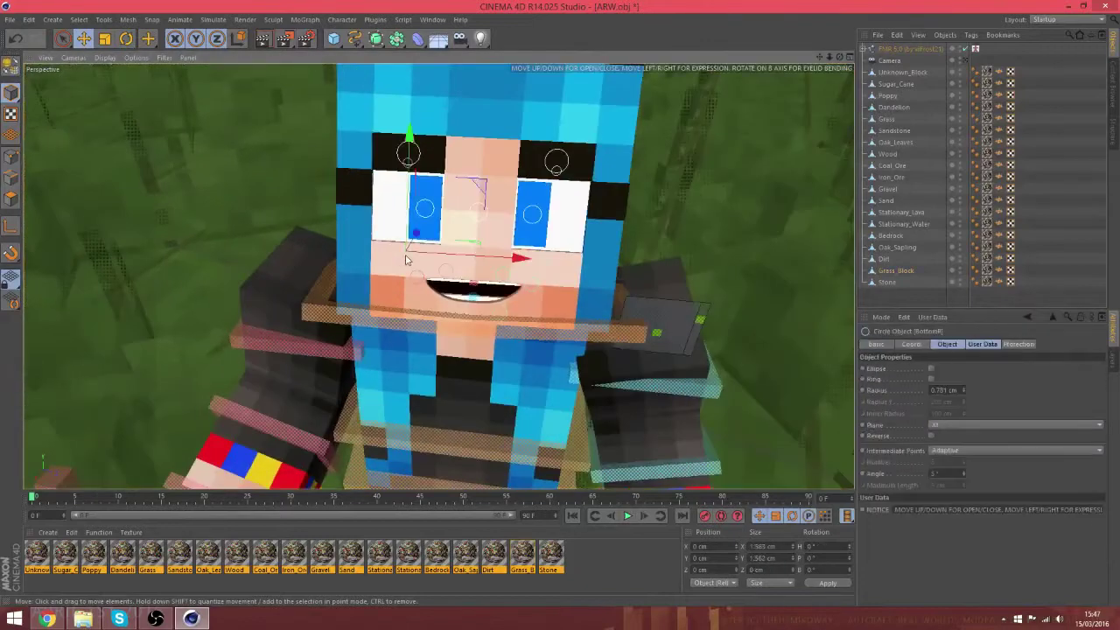
pyautogui.click(557, 161)
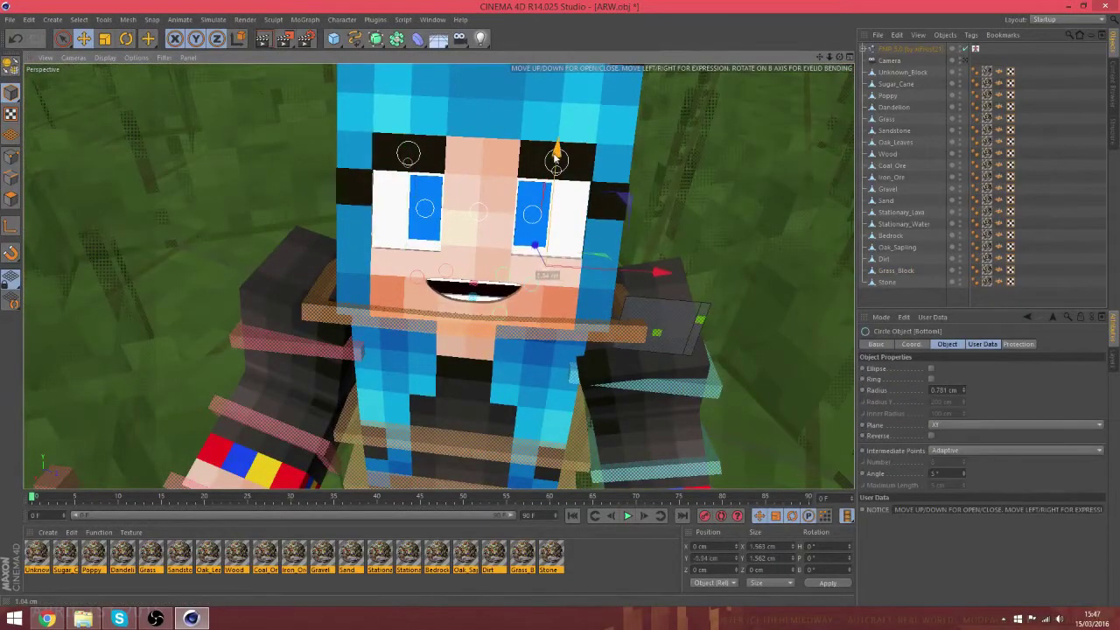
# - Rotate the neck control to about -20° pitch so the face looks up at the scene camera
pyautogui.scroll(-10, 557, 158)
pyautogui.moveTo(840, 58); pyautogui.dragTo(826, 88)
pyautogui.click(532, 194)
pyautogui.press('r')
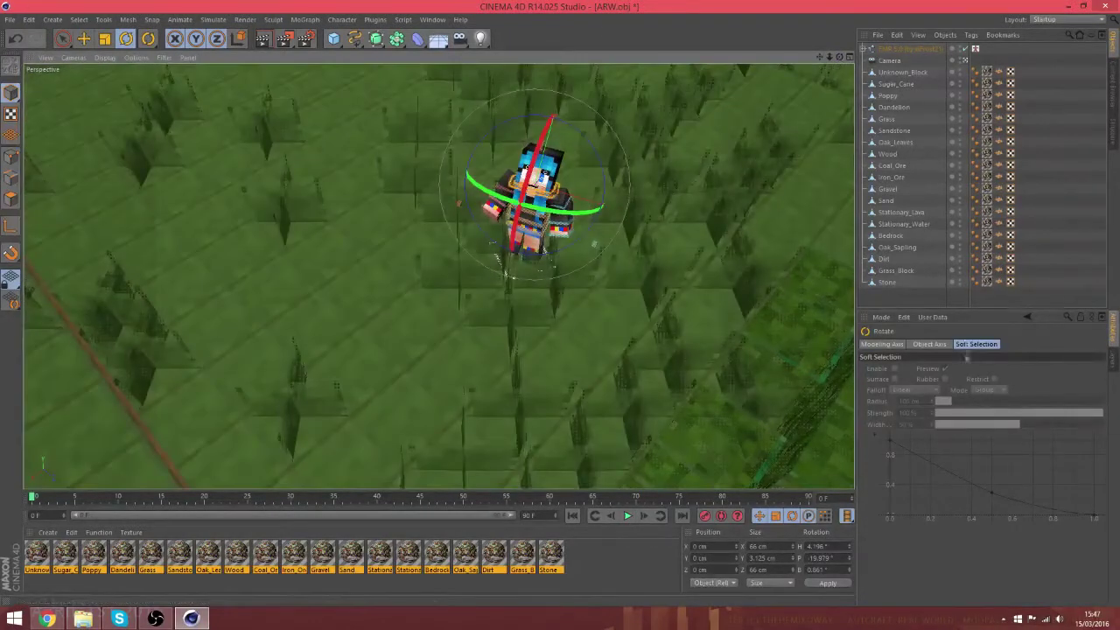
# - Load a second FMR 5.0 character rig from the preset library
pyautogui.click(1113, 86)
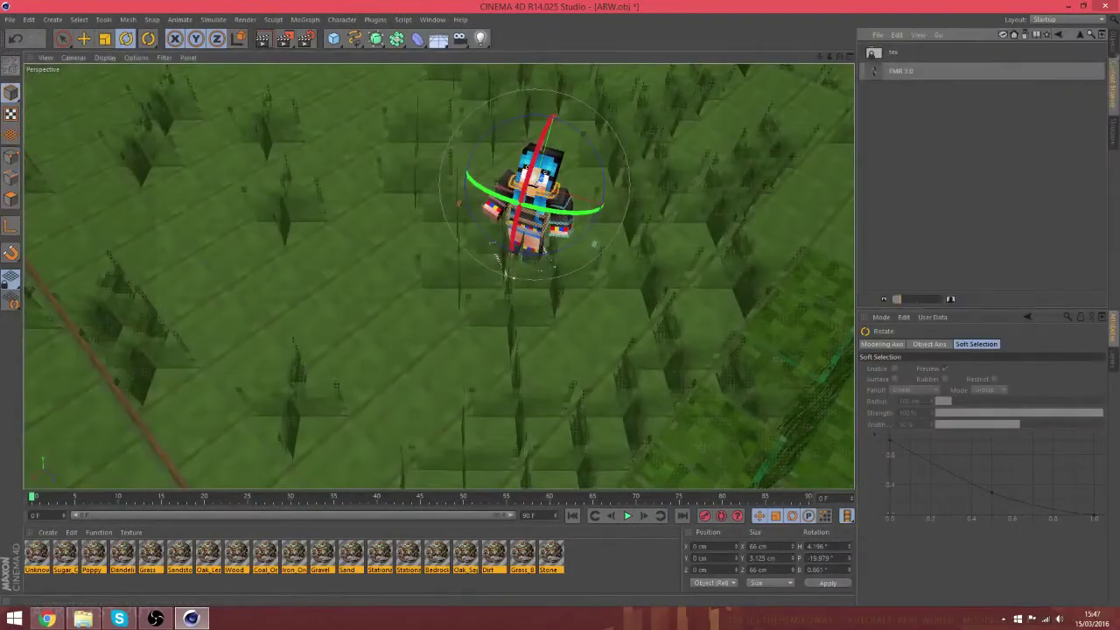
pyautogui.doubleClick(900, 73)
pyautogui.click(1113, 44)
# - Move the second rig beside the blue-haired character and raise it to ground level at about Y 1201 cm
pyautogui.scroll(10, 543, 162)
pyautogui.moveTo(830, 58); pyautogui.dragTo(792, 72)
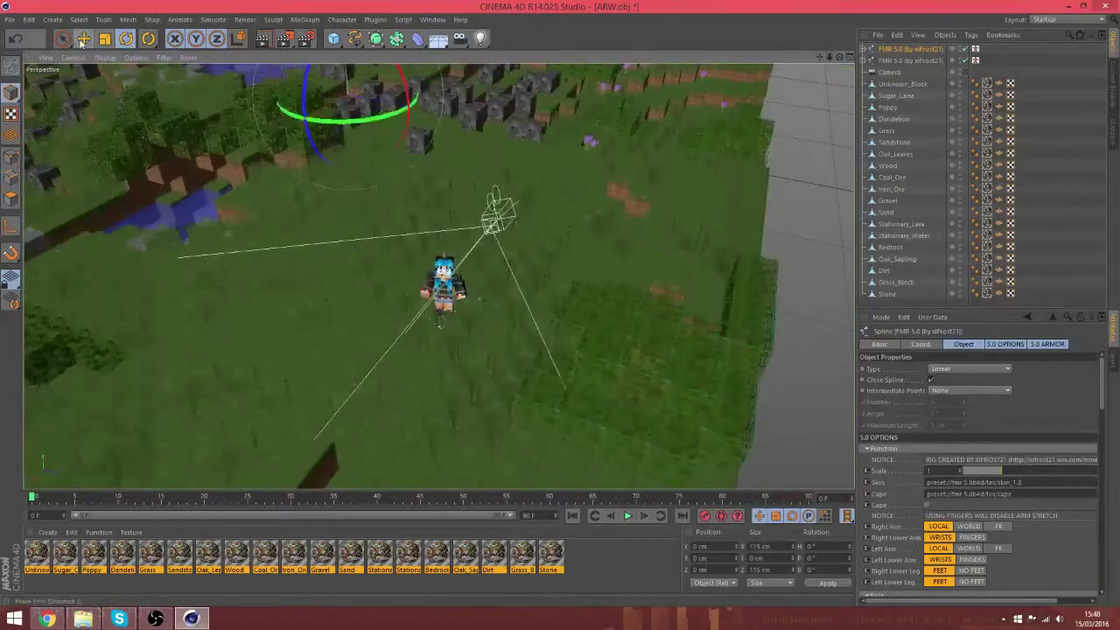
pyautogui.press('e')
pyautogui.moveTo(311, 112); pyautogui.dragTo(181, 185)
pyautogui.moveTo(511, 191); pyautogui.dragTo(521, 78)
pyautogui.moveTo(467, 199); pyautogui.dragTo(286, 391)
pyautogui.moveTo(489, 272); pyautogui.dragTo(492, 225)
pyautogui.scroll(8, 477, 254)
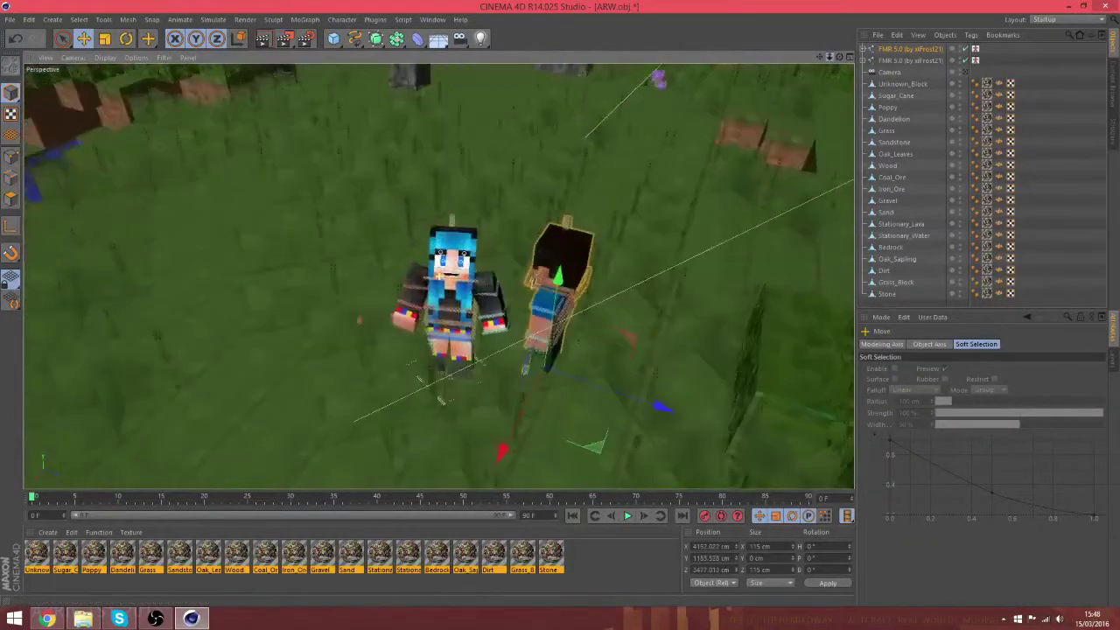
pyautogui.moveTo(570, 290); pyautogui.dragTo(571, 278)
# - Rotate the second rig's heading to about 97° and shift it sideways to about Z 3534 cm
pyautogui.click(126, 38)
pyautogui.moveTo(562, 421); pyautogui.dragTo(725, 412)
pyautogui.click(85, 40)
pyautogui.moveTo(614, 311)
pyautogui.mouseDown()
pyautogui.moveTo(609, 336)
pyautogui.moveTo(618, 320)
pyautogui.mouseUp()
# - Replace the second rig's default skin with the brown-haired character's skin image
pyautogui.click(912, 49)
pyautogui.scroll(-1, 998, 455)
pyautogui.moveTo(981, 601); pyautogui.dragTo(1020, 602)
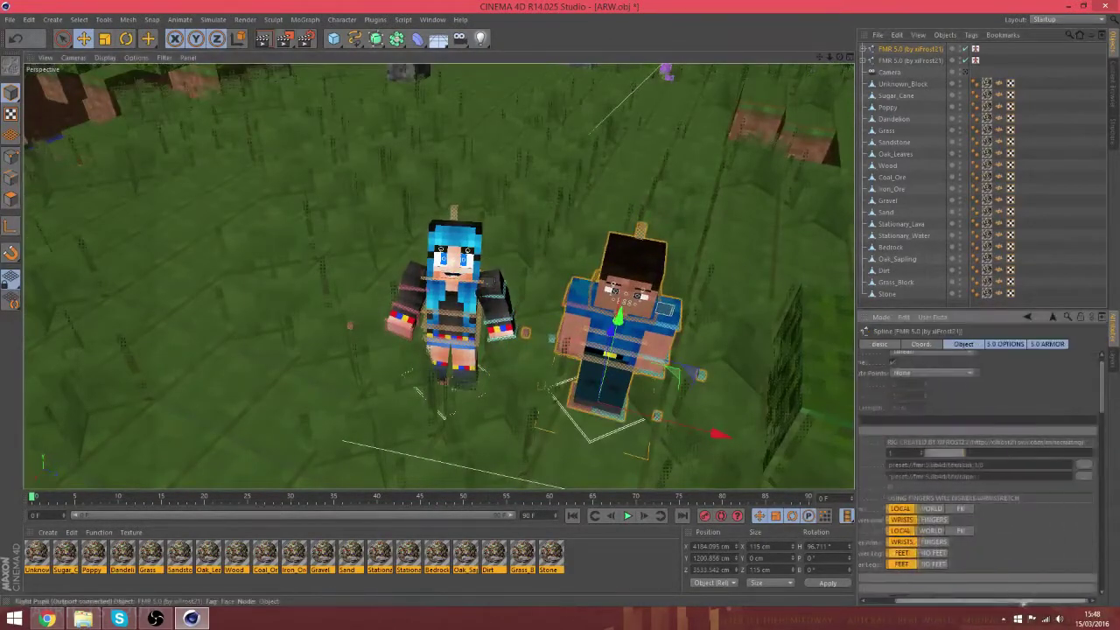
pyautogui.click(1084, 467)
pyautogui.doubleClick(135, 101)
# - Hide the Grass object in the editor view
pyautogui.click(888, 131)
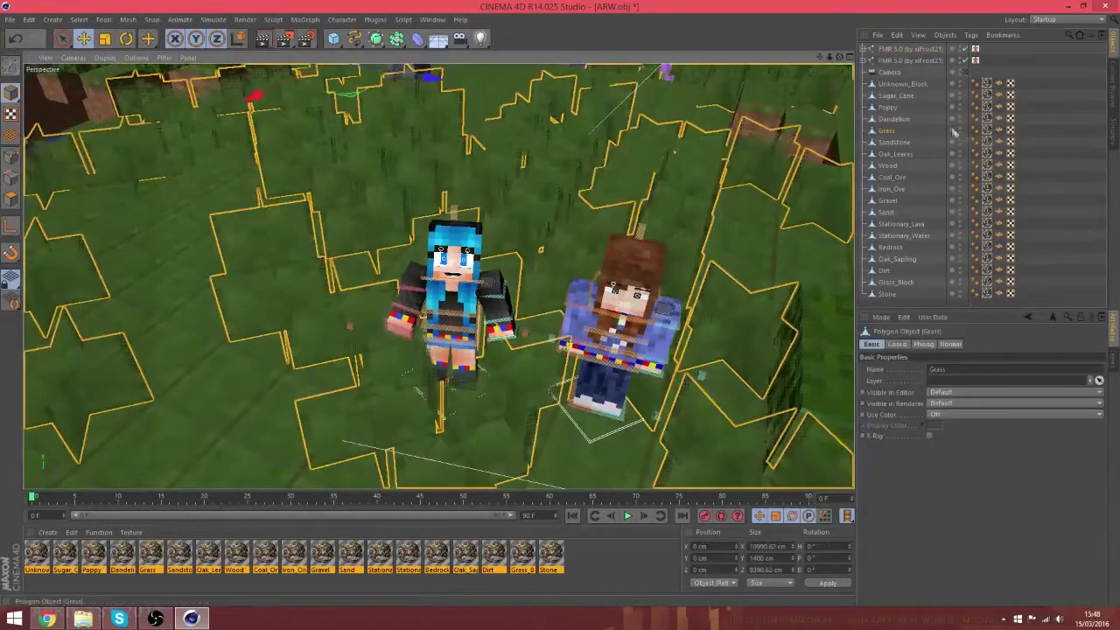
pyautogui.click(961, 129)
# - Change the brown-haired rig's four pupil colours to brown shades
pyautogui.moveTo(820, 58); pyautogui.dragTo(800, 96)
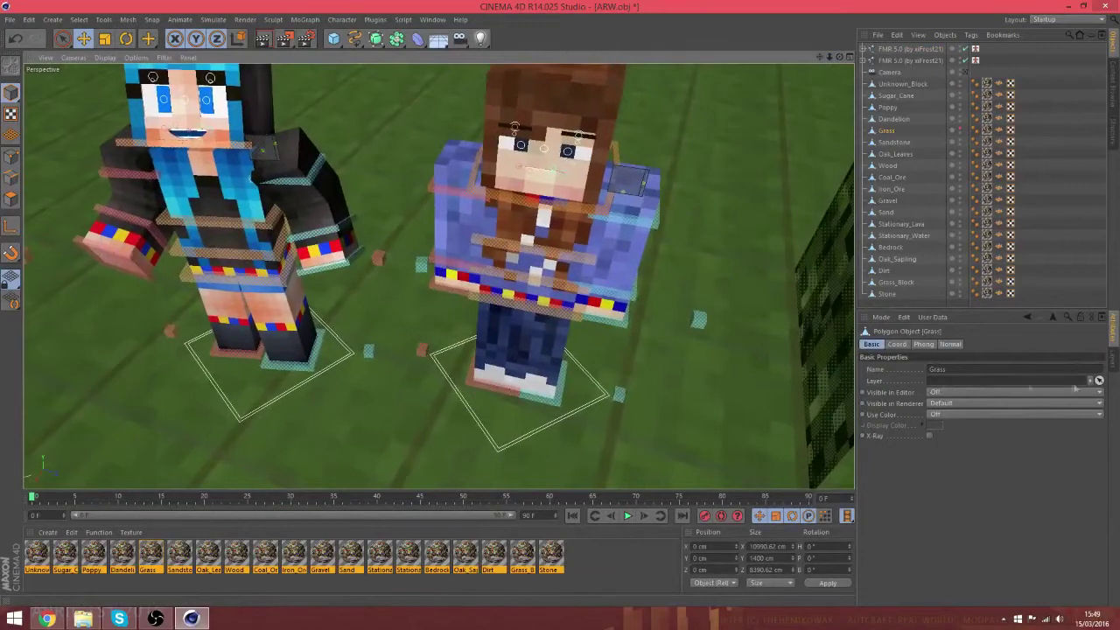
pyautogui.click(910, 50)
pyautogui.moveTo(1106, 392); pyautogui.dragTo(1108, 432)
pyautogui.click(943, 445)
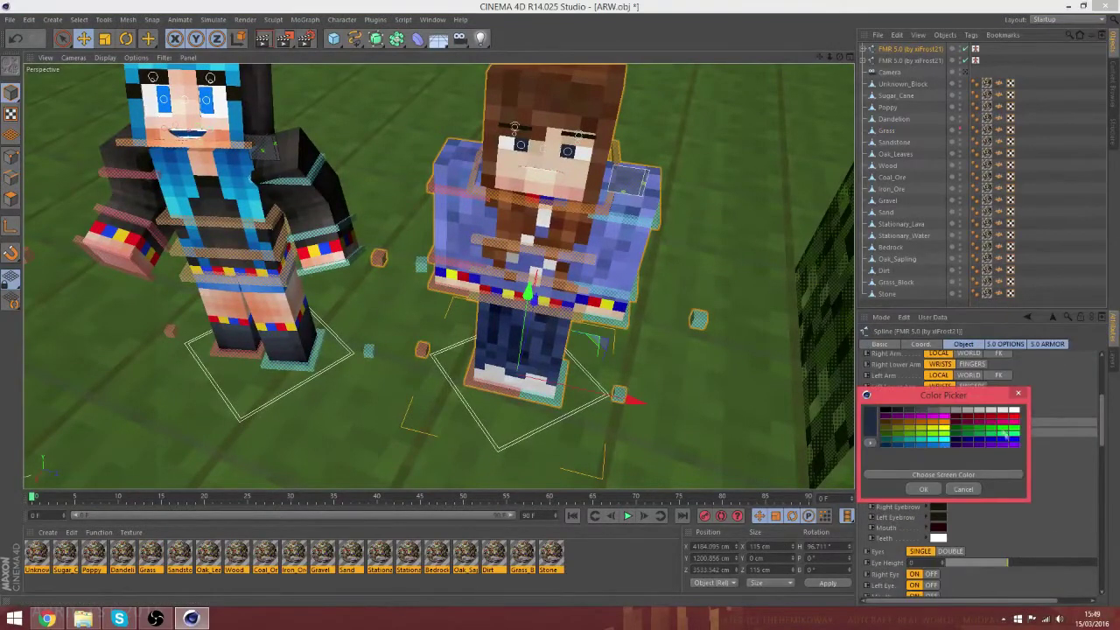
pyautogui.click(888, 425)
pyautogui.click(924, 489)
pyautogui.click(935, 454)
pyautogui.click(880, 434)
pyautogui.click(914, 499)
pyautogui.click(940, 464)
pyautogui.click(885, 445)
pyautogui.click(921, 509)
pyautogui.click(940, 475)
pyautogui.click(882, 456)
pyautogui.click(914, 518)
# - Set the brown-haired rig's eyes to Double and its remaining face options to Doubled, Female and No Spacing
pyautogui.moveTo(1104, 422); pyautogui.dragTo(1105, 442)
pyautogui.click(950, 457)
pyautogui.click(957, 515)
pyautogui.click(950, 525)
pyautogui.click(968, 535)
# - Open the brown-haired character's mouth slightly with its mouth open/close control
pyautogui.moveTo(840, 58); pyautogui.dragTo(884, 58)
pyautogui.click(648, 257)
pyautogui.click(615, 274)
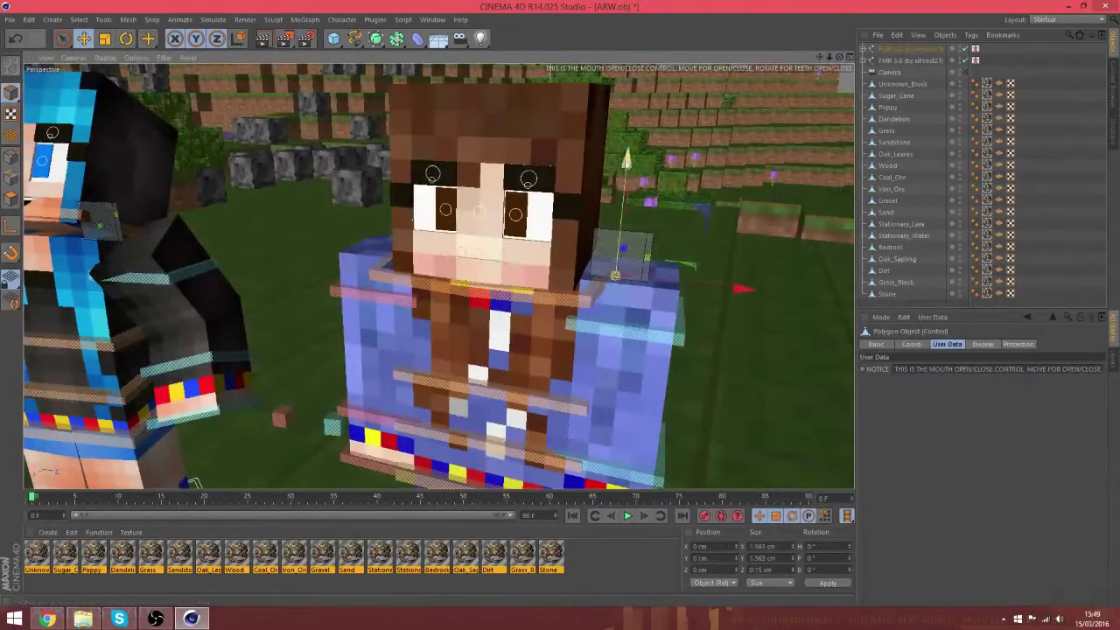
pyautogui.moveTo(738, 275); pyautogui.dragTo(733, 276)
# - Lower both bottom eyelids of the brown-haired character slightly
pyautogui.click(527, 256)
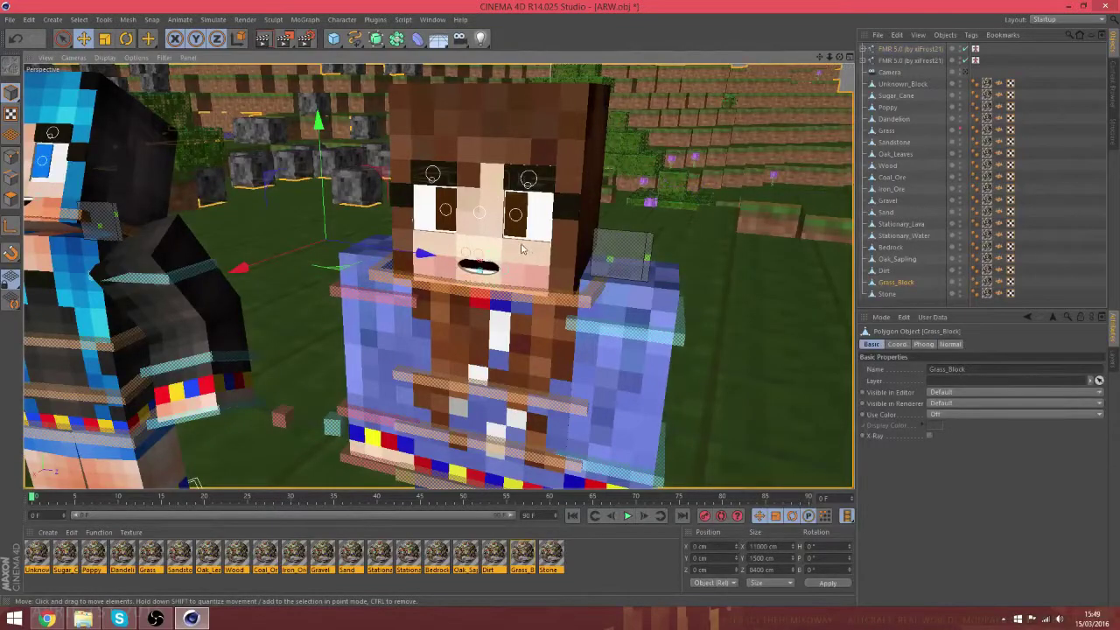
pyautogui.click(528, 253)
pyautogui.moveTo(532, 131); pyautogui.dragTo(532, 142)
pyautogui.click(434, 241)
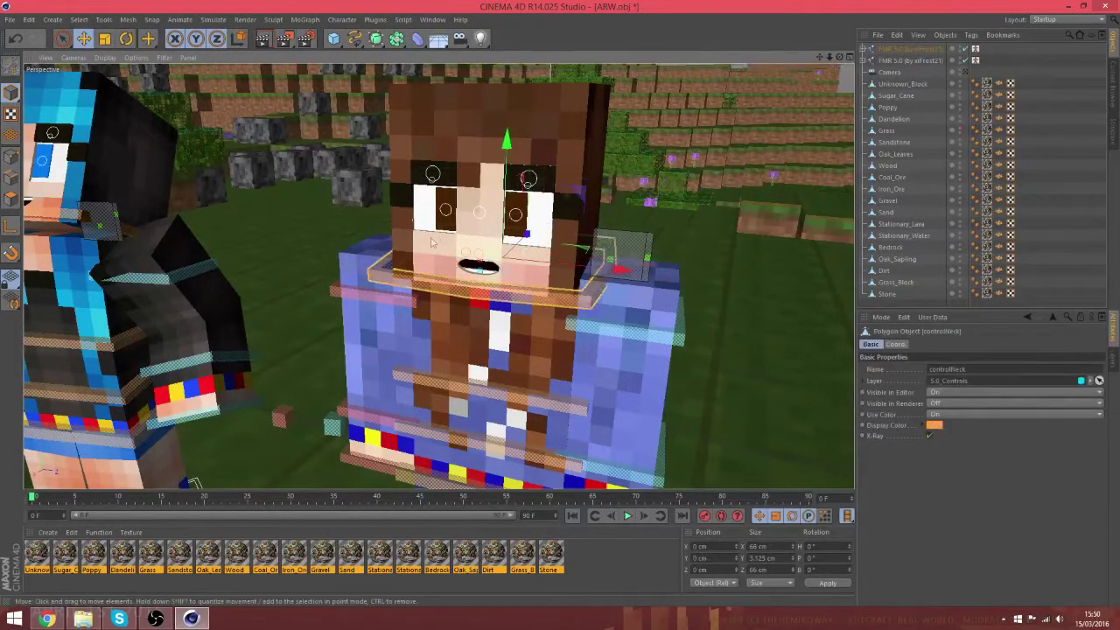
pyautogui.moveTo(839, 58); pyautogui.dragTo(864, 77)
pyautogui.keyDown('alt'); pyautogui.moveTo(438, 277); pyautogui.dragTo(434, 247); pyautogui.keyUp('alt')
pyautogui.click(432, 241)
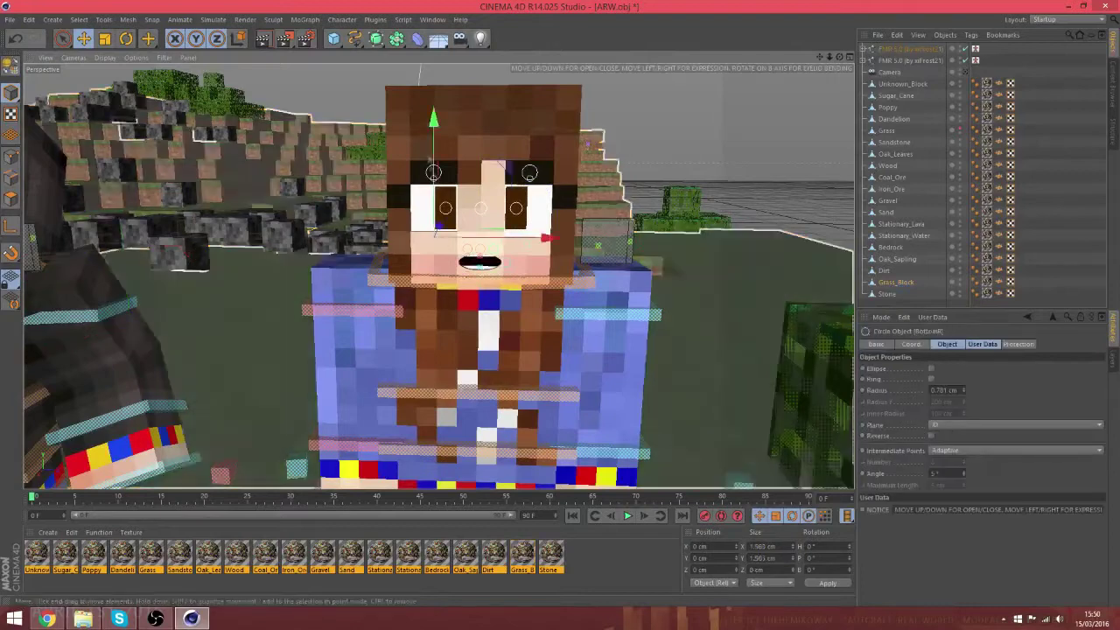
pyautogui.click(525, 245)
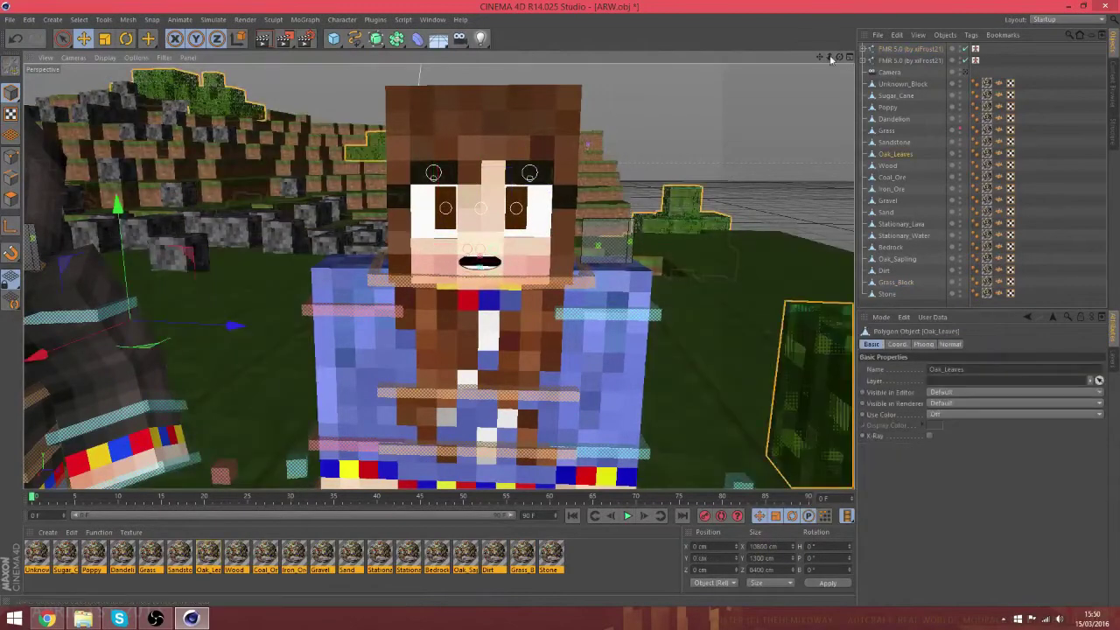
# - Raise the brown-haired character's mouth-corner controls, placing the right one at about Y 1.54 cm
pyautogui.moveTo(830, 59); pyautogui.dragTo(866, 56)
pyautogui.click(553, 253)
pyautogui.click(466, 253)
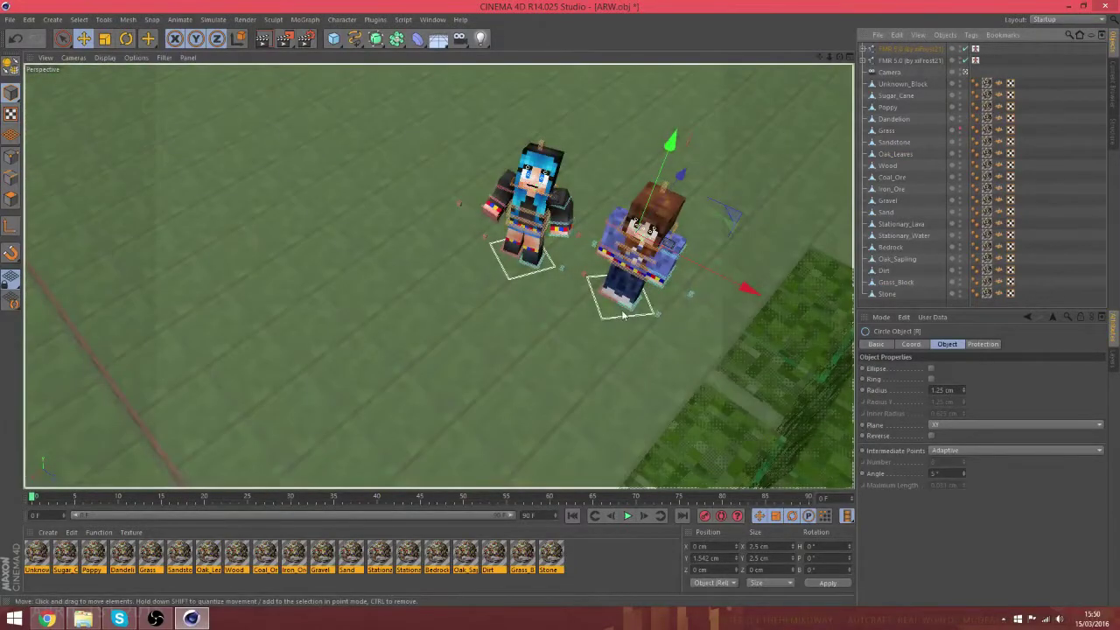
# - Turn the brown-haired rig's heading to about 99° and tilt its head with the neck control to a pitch of about -36°
pyautogui.press('r')
pyautogui.click(892, 50)
pyautogui.moveTo(596, 351); pyautogui.dragTo(600, 352)
pyautogui.click(669, 244)
pyautogui.moveTo(648, 222); pyautogui.dragTo(631, 241)
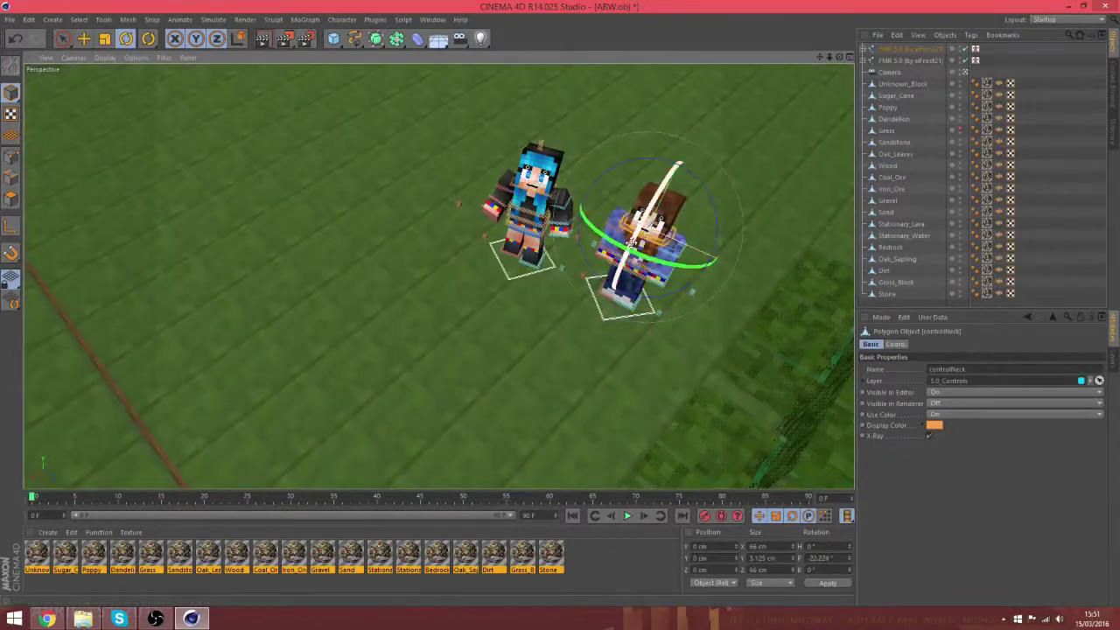
pyautogui.click(303, 44)
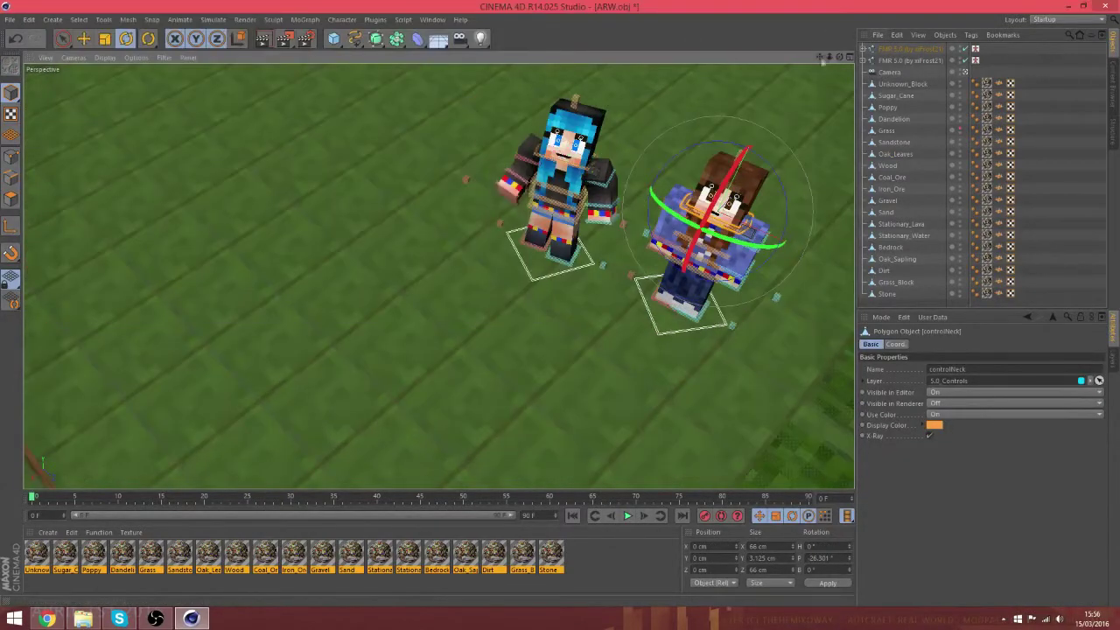
pyautogui.moveTo(830, 56); pyautogui.dragTo(857, 68)
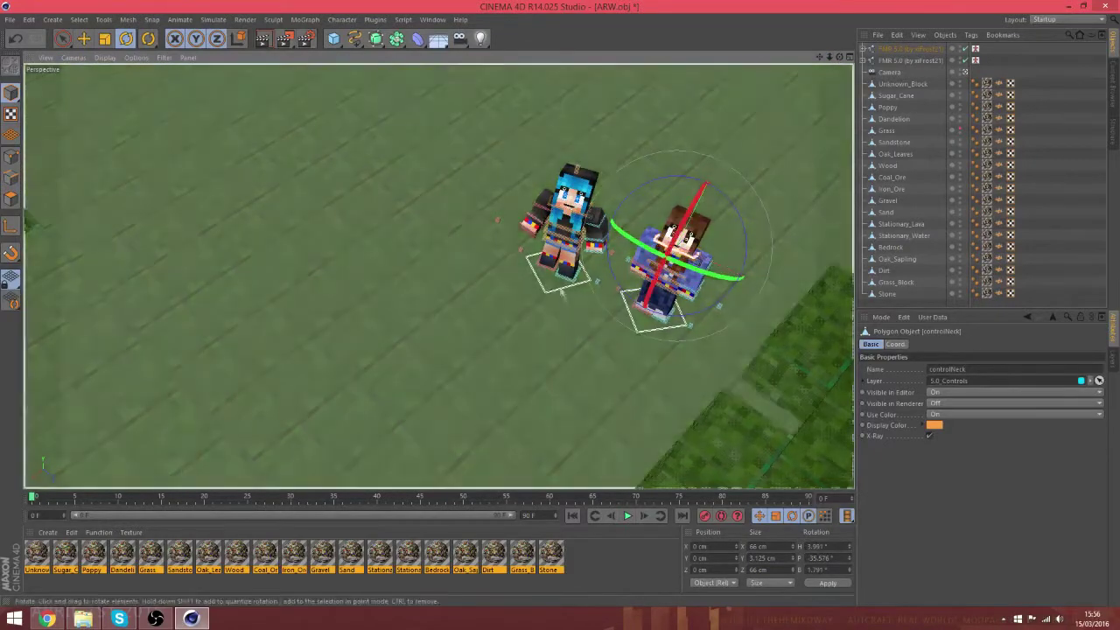
# - Shift the blue-haired rig and place the brown-haired rig beside it at about X 4142 cm, Z 3436 cm with a heading of about 102°
pyautogui.click(688, 273)
pyautogui.press('e')
pyautogui.click(594, 216)
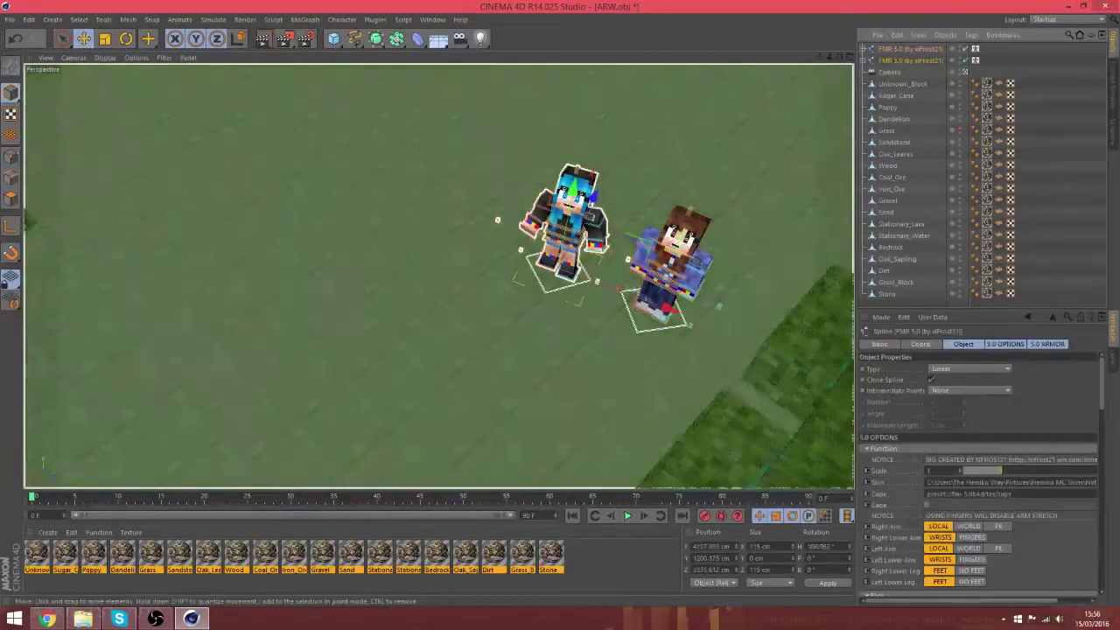
pyautogui.moveTo(667, 312); pyautogui.dragTo(624, 301)
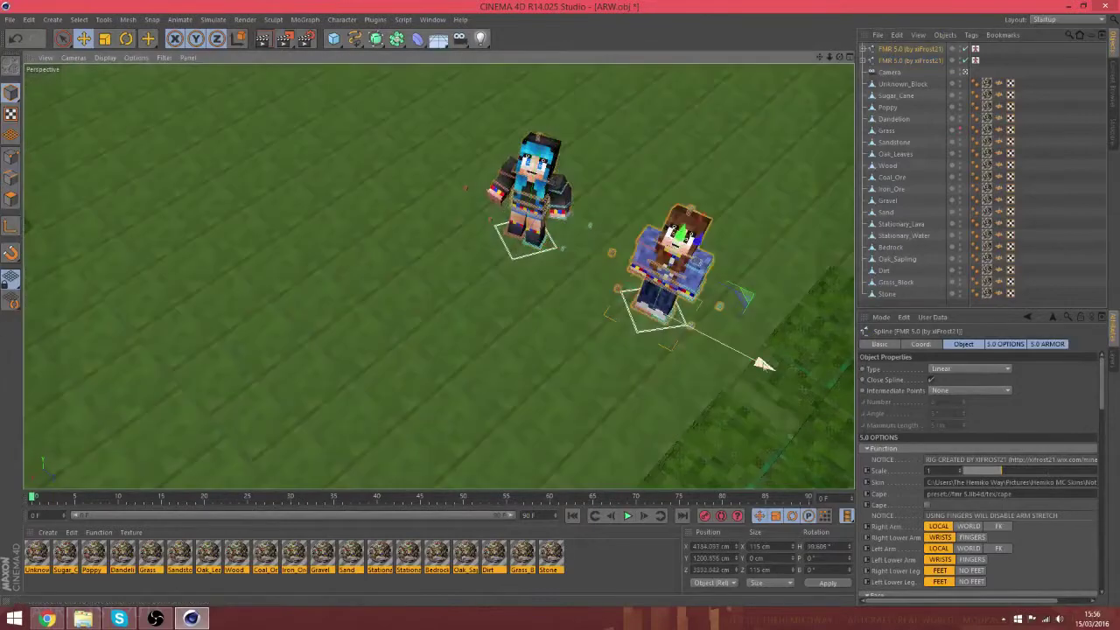
pyautogui.moveTo(762, 362); pyautogui.dragTo(729, 347)
pyautogui.press('r')
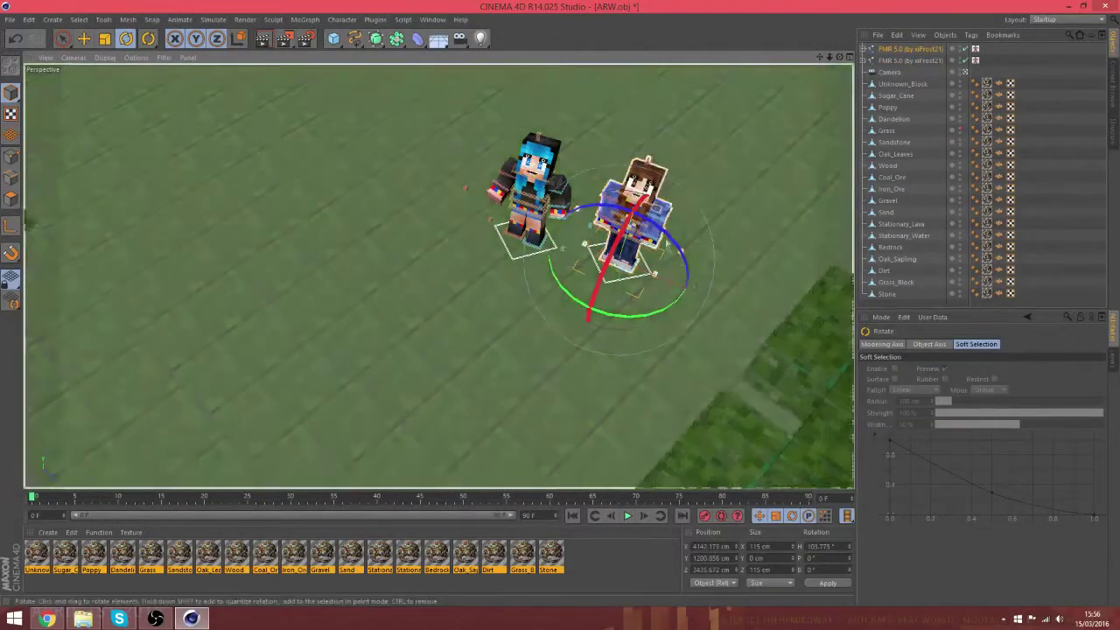
# - Raise the brown-haired character's right arm beside its head, placing the arm goal at about Y 106 cm
pyautogui.click(659, 221)
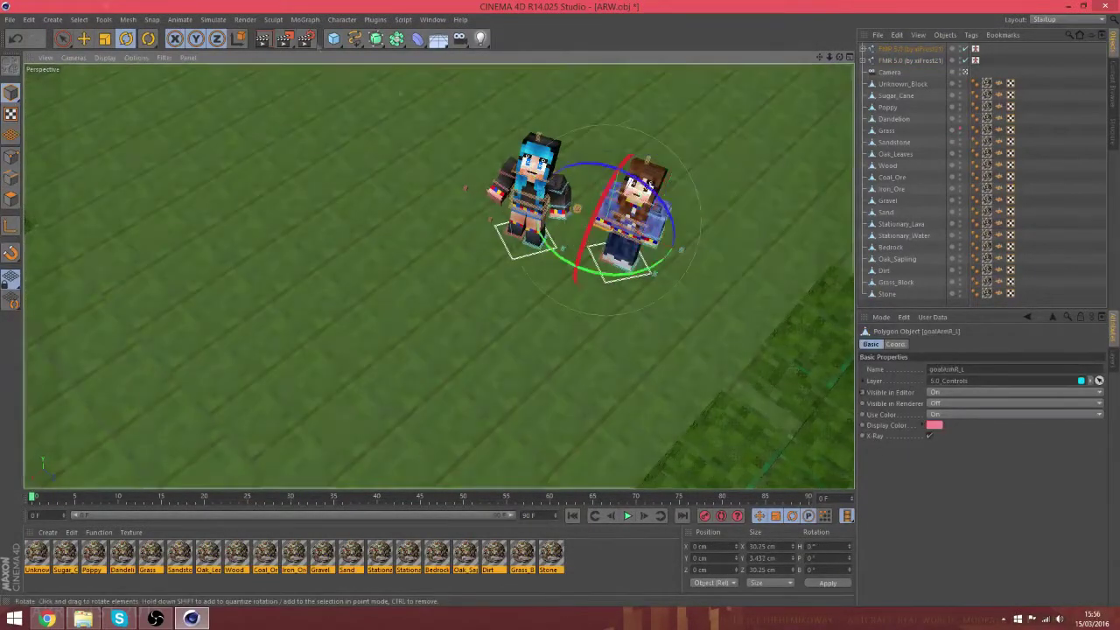
pyautogui.press('e')
pyautogui.moveTo(620, 133); pyautogui.dragTo(638, 163)
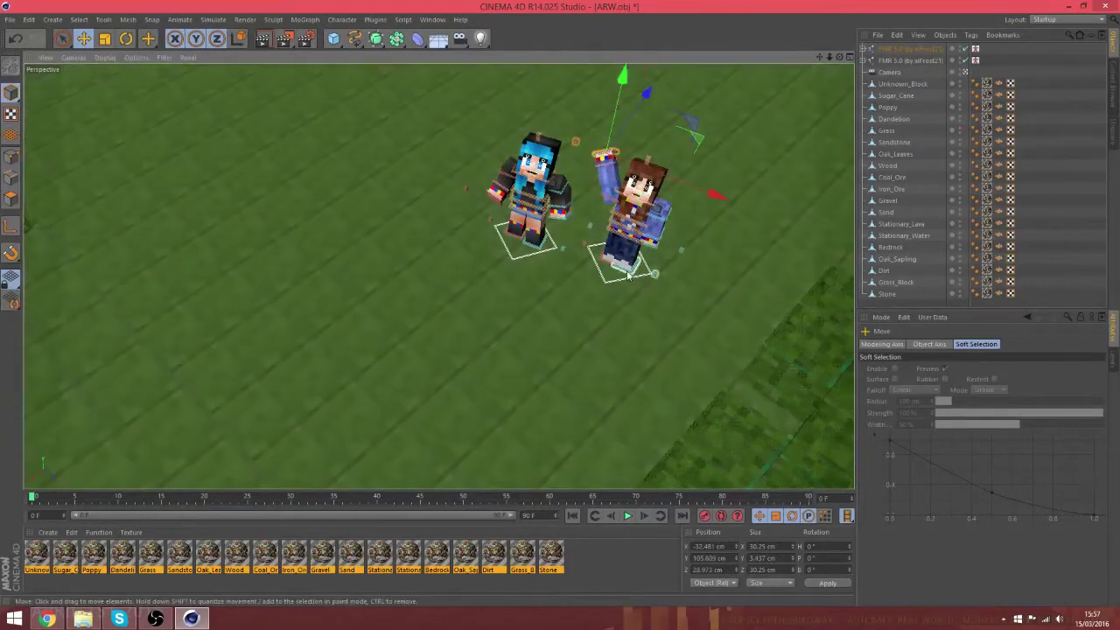
pyautogui.press('r')
pyautogui.click(611, 262)
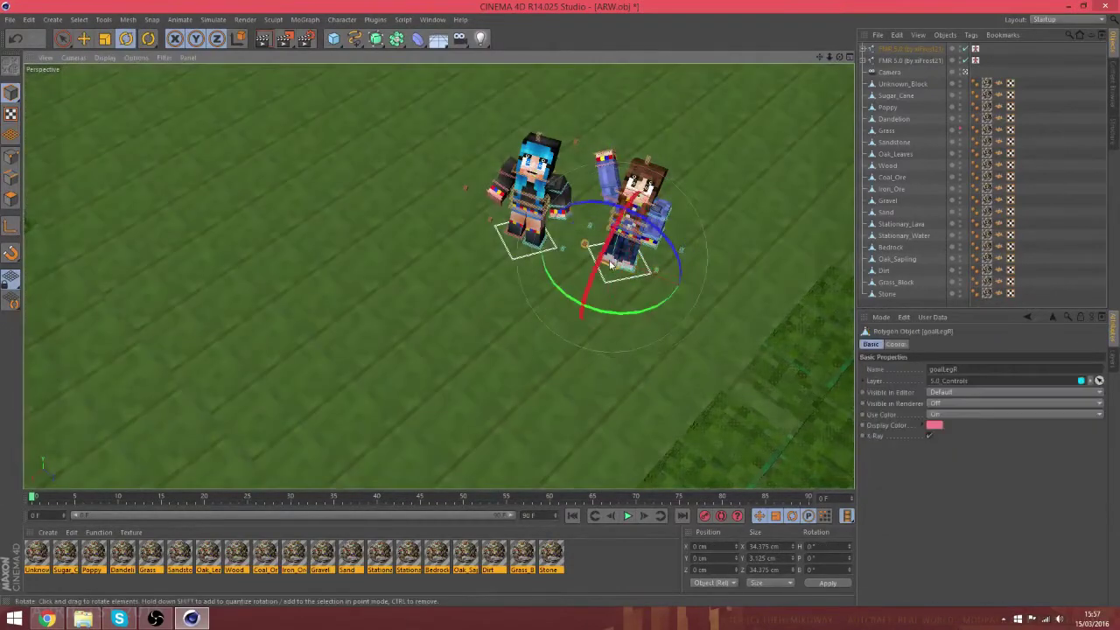
# - Move the third rig beside the blue-haired character to about X 4278 cm, Z 3133 cm and rotate its heading to about 134°
pyautogui.press('e')
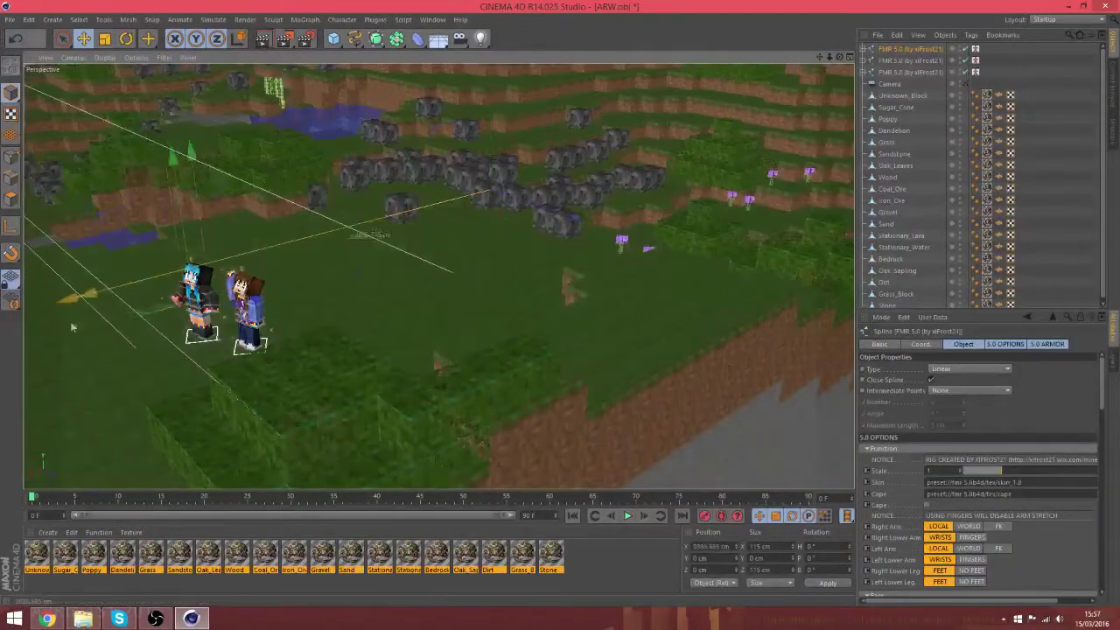
pyautogui.moveTo(73, 328); pyautogui.dragTo(51, 333)
pyautogui.moveTo(223, 308); pyautogui.dragTo(325, 380)
pyautogui.moveTo(258, 234); pyautogui.dragTo(242, 85)
pyautogui.moveTo(304, 241); pyautogui.dragTo(466, 313)
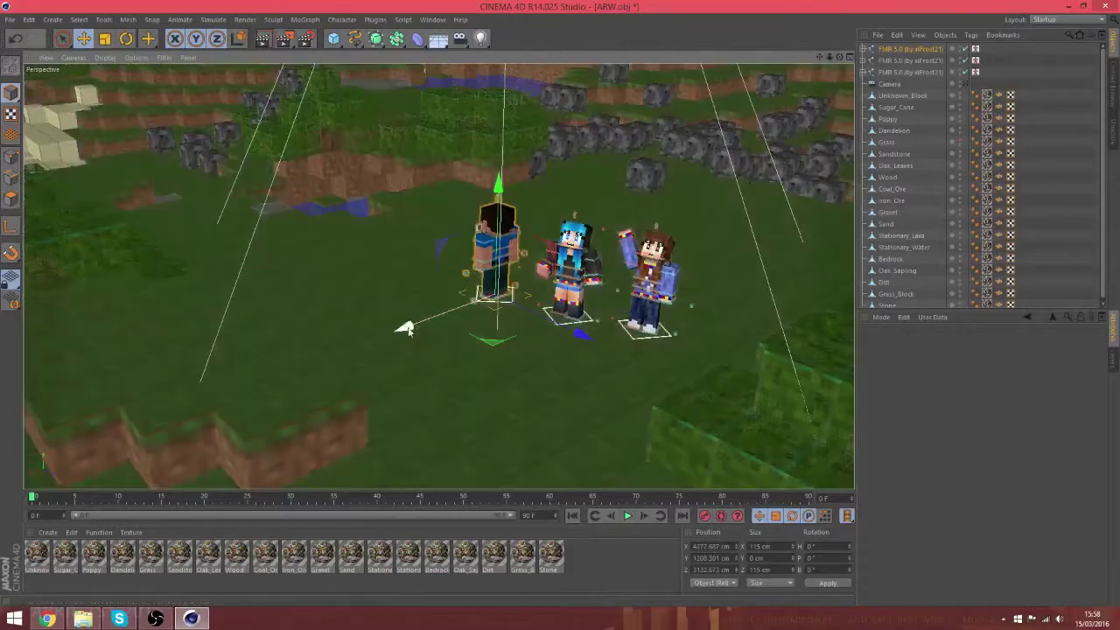
pyautogui.press('r')
pyautogui.moveTo(405, 325); pyautogui.dragTo(554, 306)
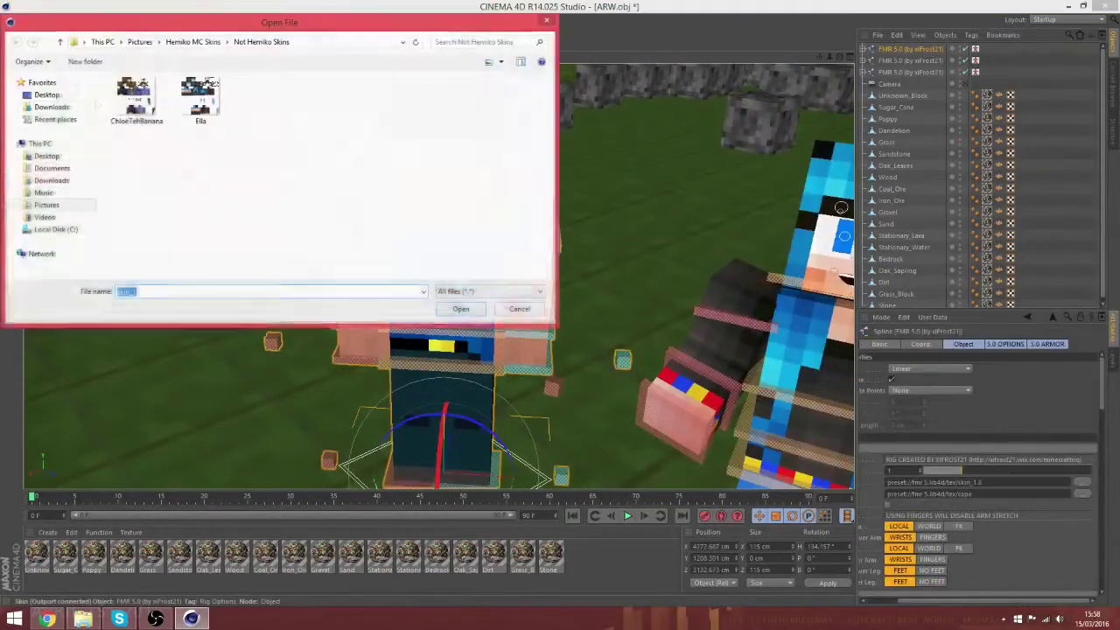
# - Load the skin with green-and-grey sleeves from the parent skins folder onto the third rig and set its pupil colours to blue
pyautogui.hotkey('alt', 'Up')
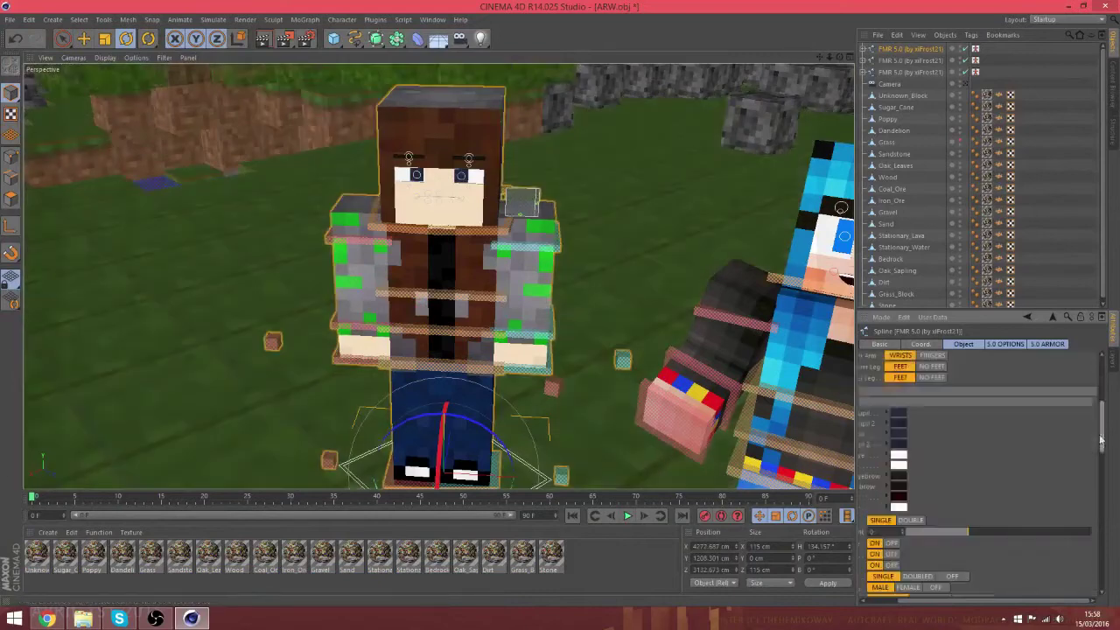
pyautogui.click(875, 416)
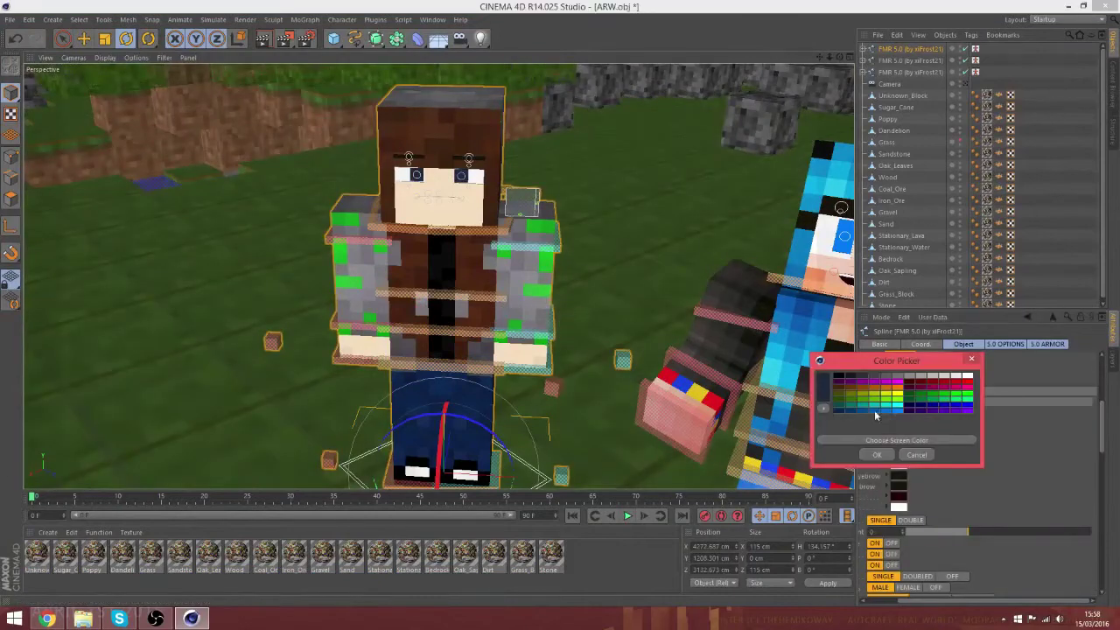
pyautogui.click(875, 412)
pyautogui.click(877, 456)
pyautogui.click(898, 414)
pyautogui.click(884, 410)
pyautogui.click(877, 457)
pyautogui.click(899, 423)
pyautogui.click(900, 445)
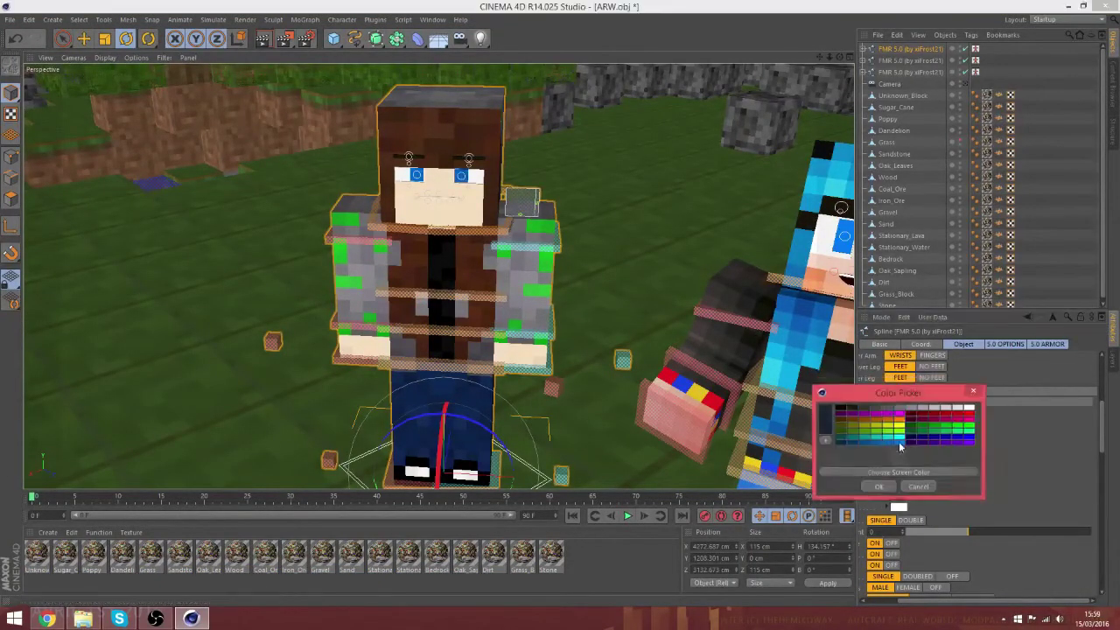
# - Set the third rig's eyes to Double and its remaining face options to Doubled, Female and No Spacing
pyautogui.scroll(-2, 910, 577)
pyautogui.click(911, 473)
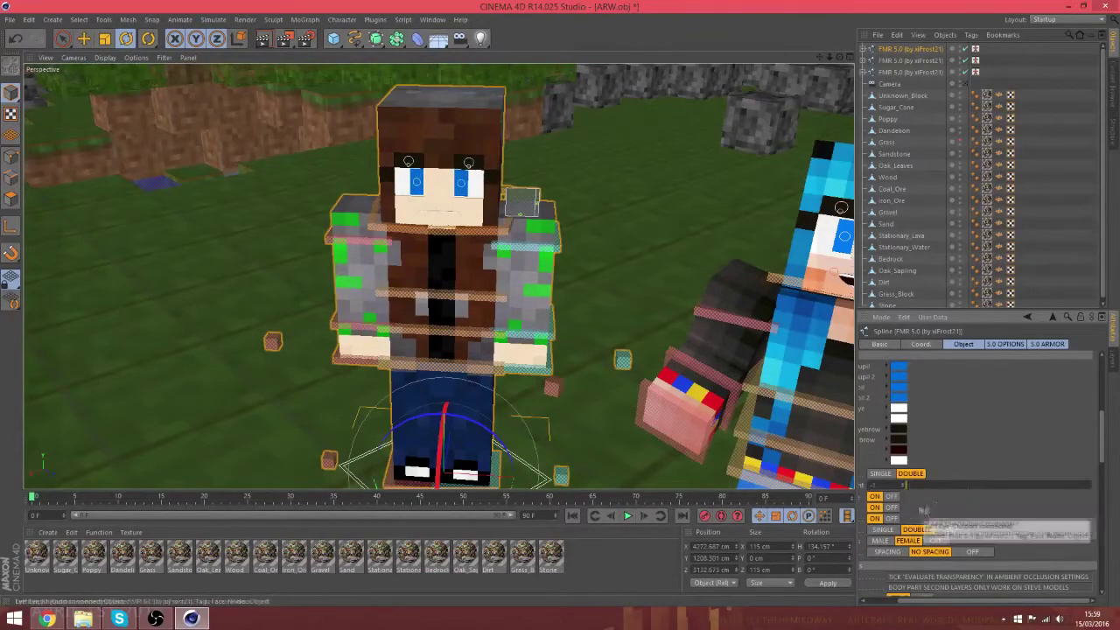
# - Raise the third character's left eyebrow and upper eyelid, and lower the right eyebrow and upper eyelid
pyautogui.scroll(7, 448, 175)
pyautogui.click(356, 156)
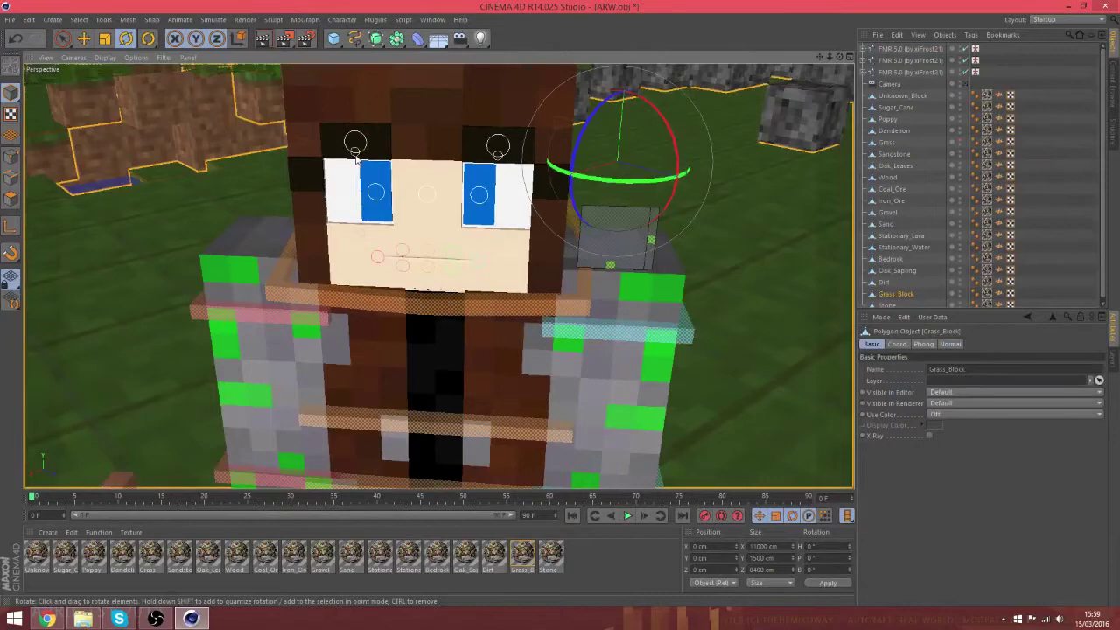
pyautogui.scroll(2, 356, 155)
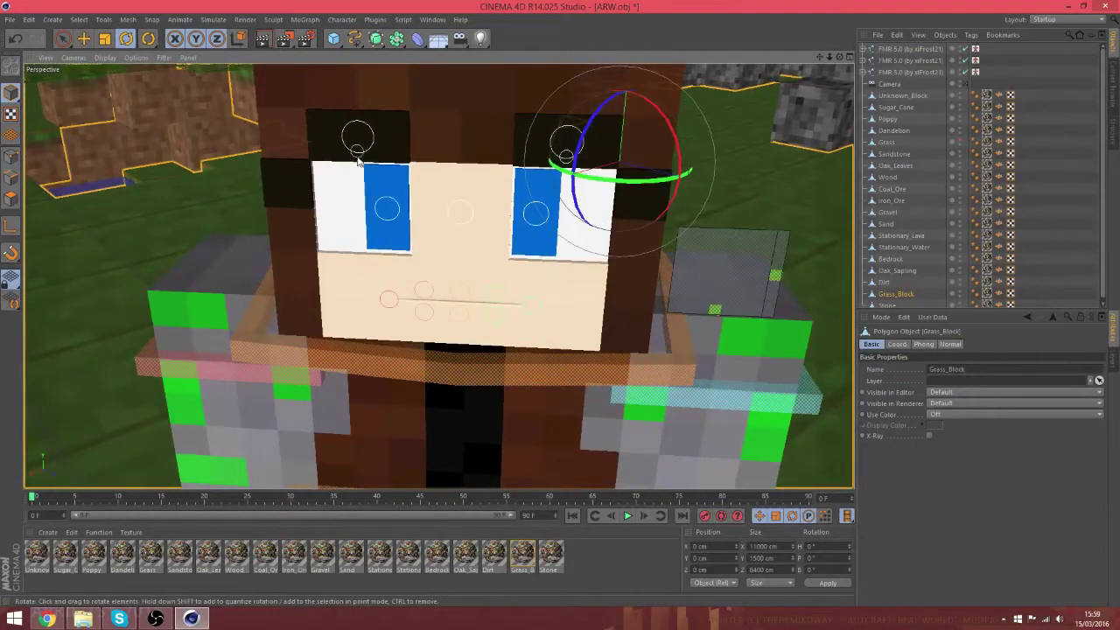
pyautogui.press('e')
pyautogui.click(566, 128)
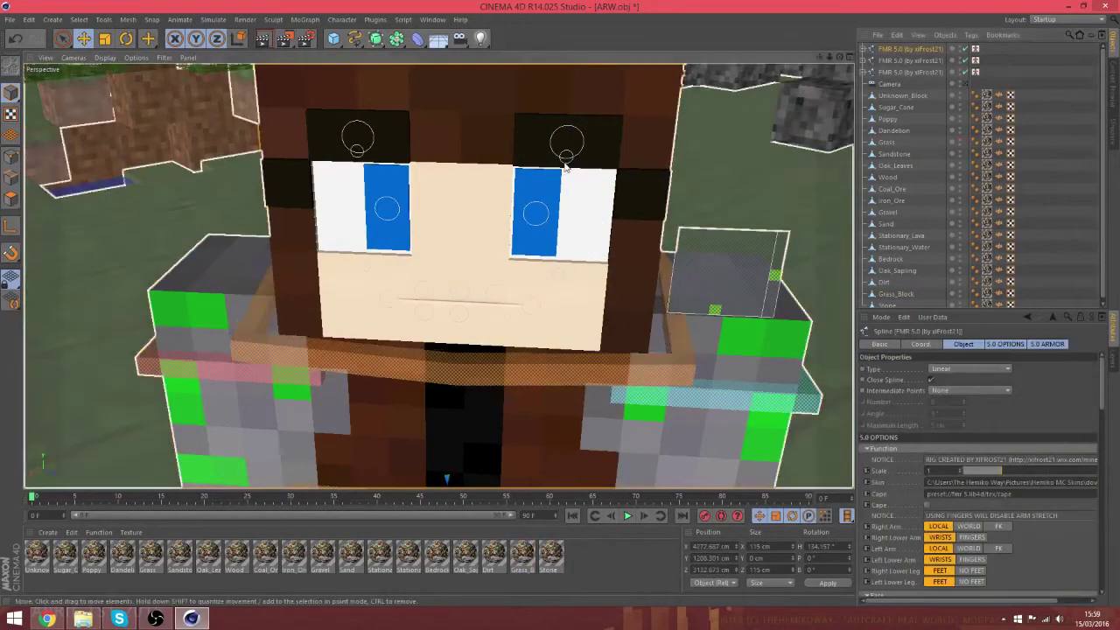
pyautogui.click(359, 161)
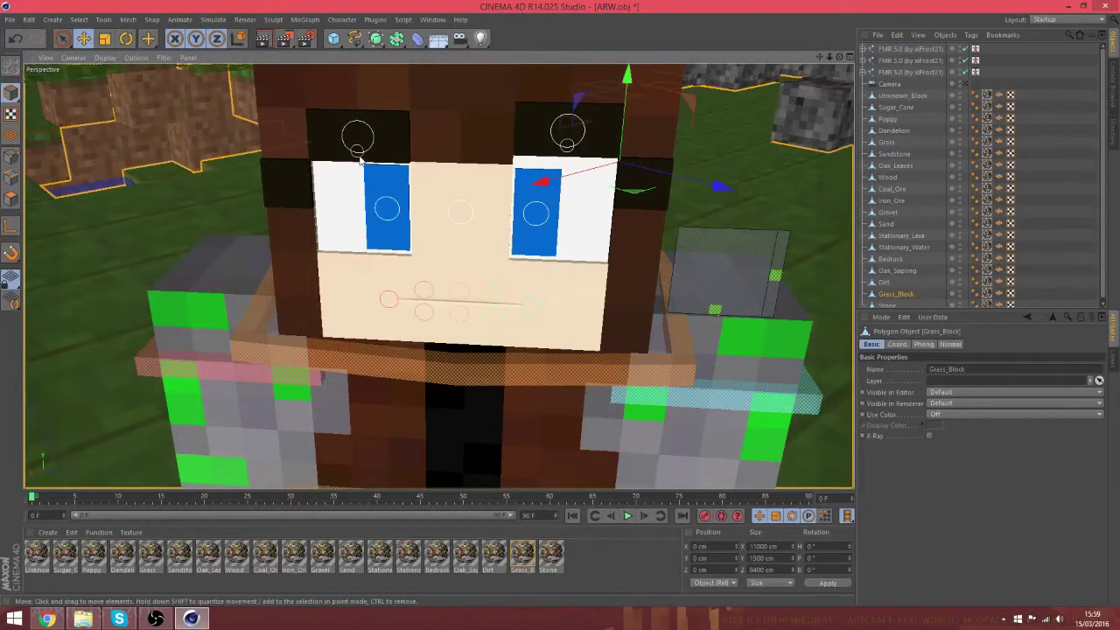
pyautogui.click(360, 157)
pyautogui.moveTo(359, 158); pyautogui.dragTo(360, 178)
pyautogui.click(358, 167)
# - Shape the third character's mouth into an open smile, placing the open/close control at about X 0.87 cm, Y 2.85 cm
pyautogui.click(775, 275)
pyautogui.moveTo(799, 166); pyautogui.dragTo(799, 162)
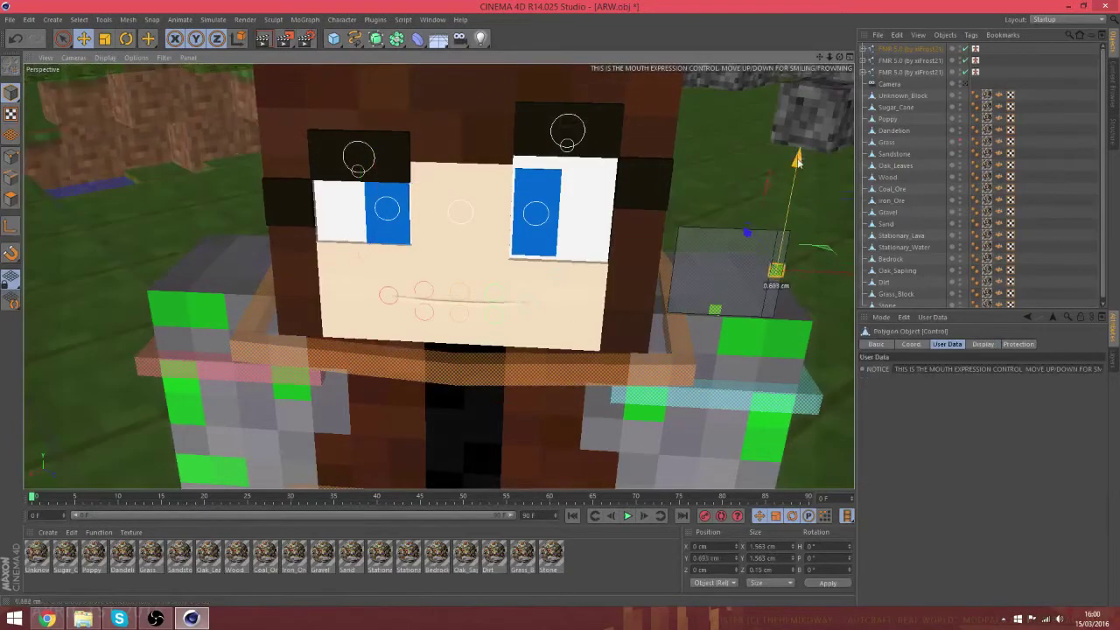
pyautogui.click(715, 309)
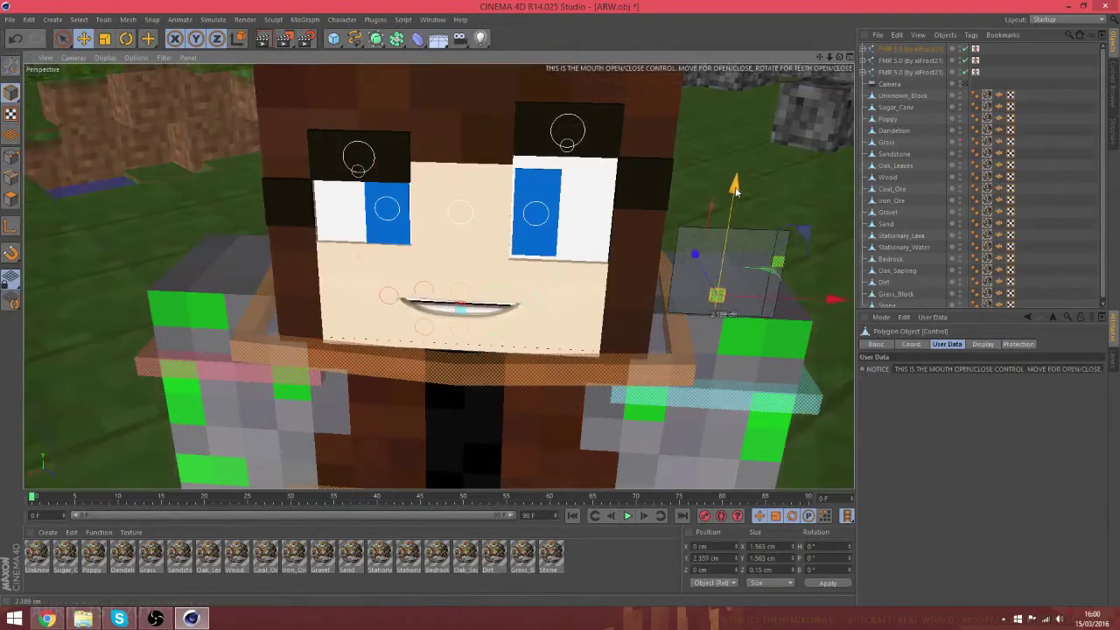
pyautogui.moveTo(840, 303); pyautogui.dragTo(847, 302)
# - Bring the third character's top and bottom teeth together, with the bottom teeth control at about Y 0.37 cm
pyautogui.moveTo(839, 57); pyautogui.dragTo(841, 37)
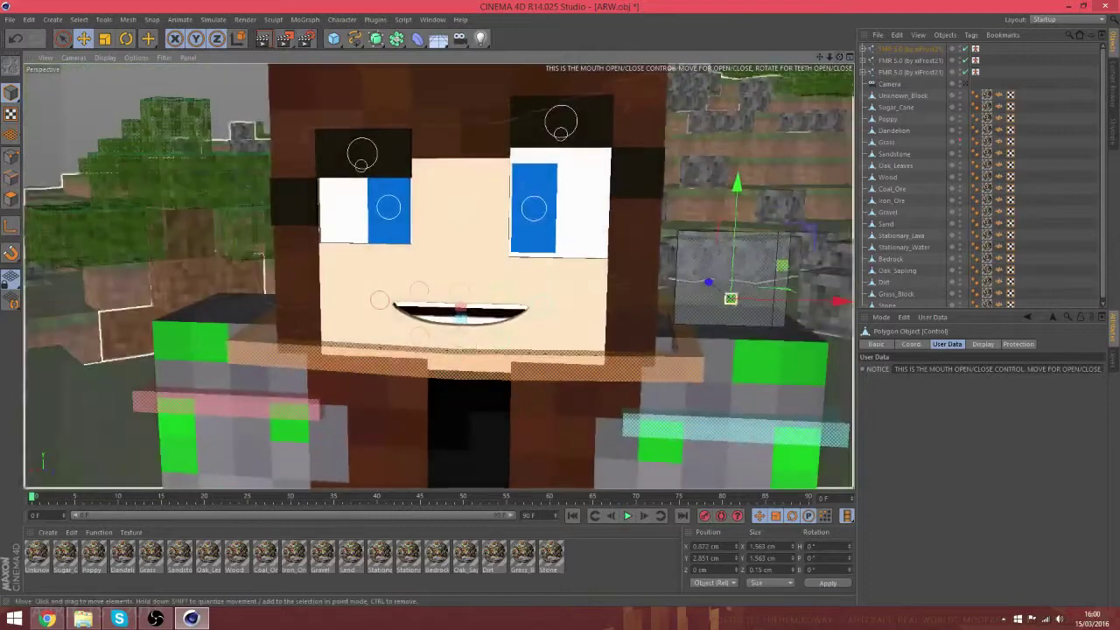
pyautogui.click(461, 307)
pyautogui.moveTo(465, 204); pyautogui.dragTo(463, 207)
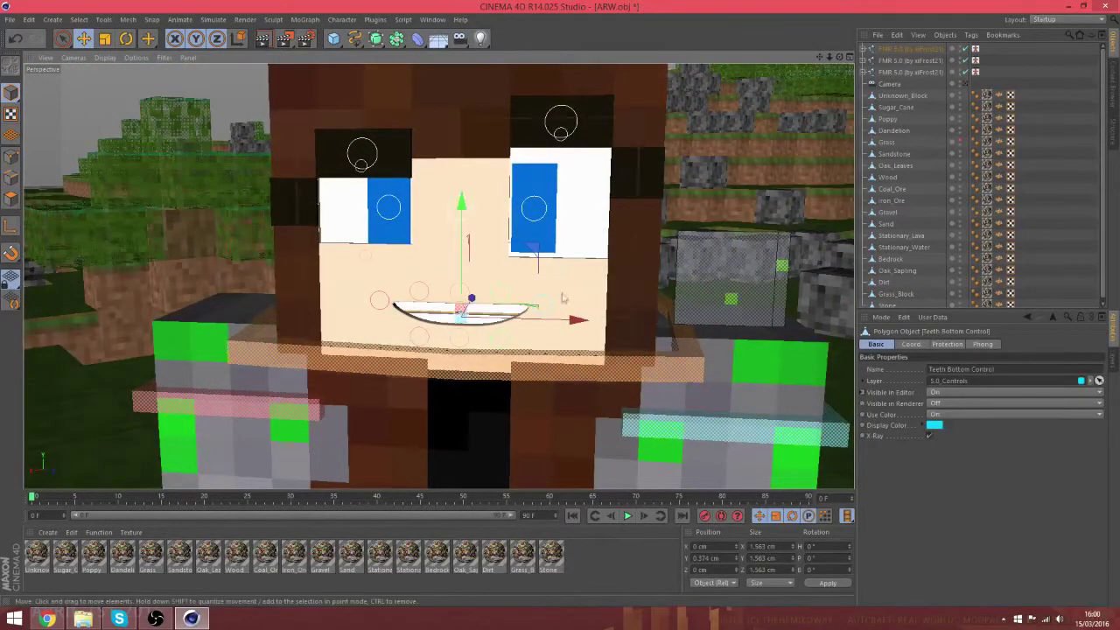
# - Raise the third character's left mouth-corner control to about Y 1.25 cm and nudge the neighbouring upper-lip control upward
pyautogui.click(545, 300)
pyautogui.click(544, 302)
pyautogui.scroll(3, 543, 317)
pyautogui.click(544, 317)
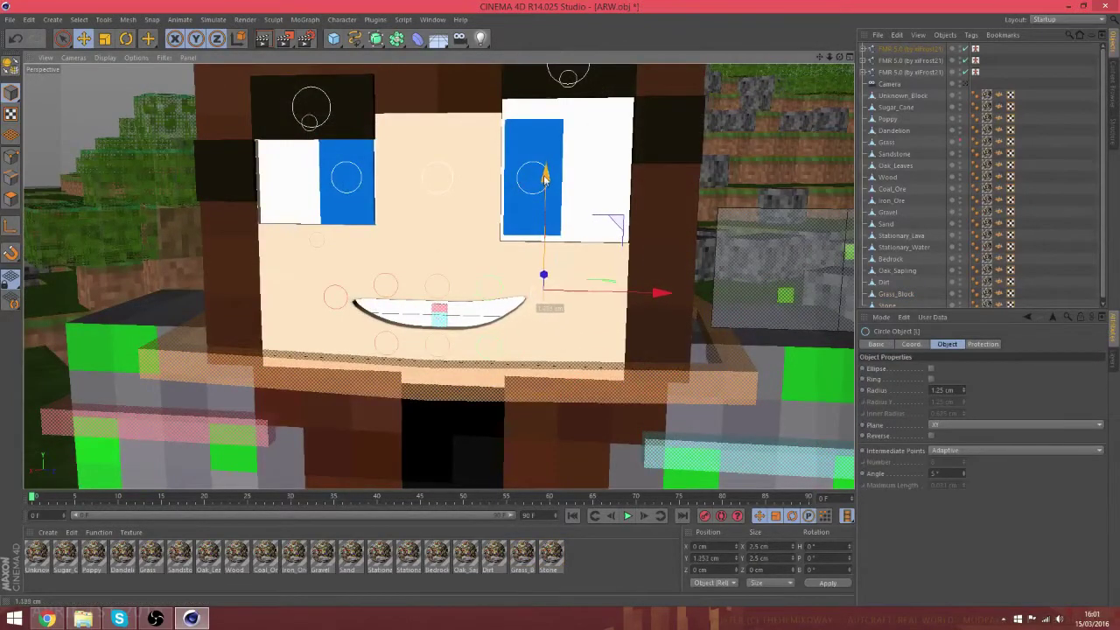
pyautogui.click(496, 279)
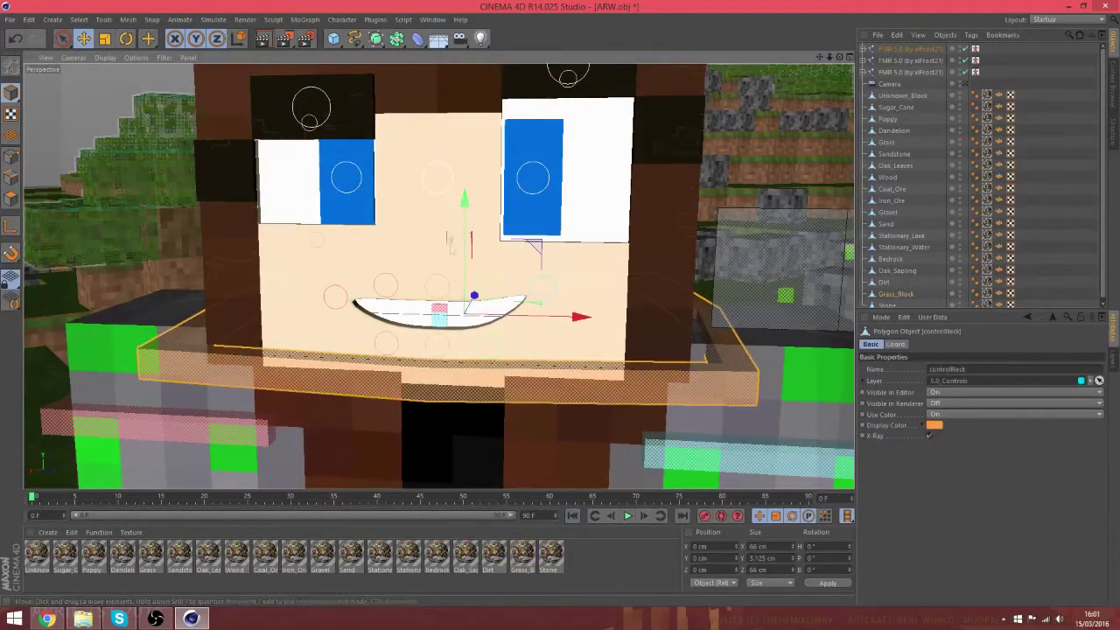
pyautogui.click(607, 348)
pyautogui.click(481, 298)
pyautogui.click(494, 278)
pyautogui.moveTo(491, 184); pyautogui.dragTo(492, 181)
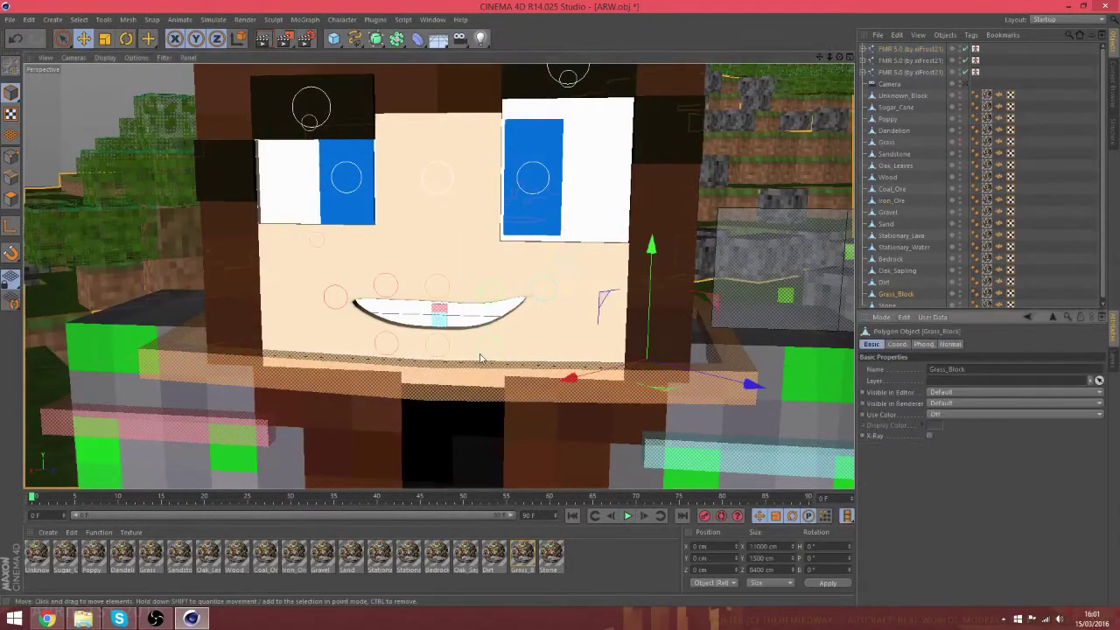
# - Set the third character's left lower-lip control to about Y 0.35 cm and the right upper-eyelid control to about Y -2.77 cm
pyautogui.click(492, 243)
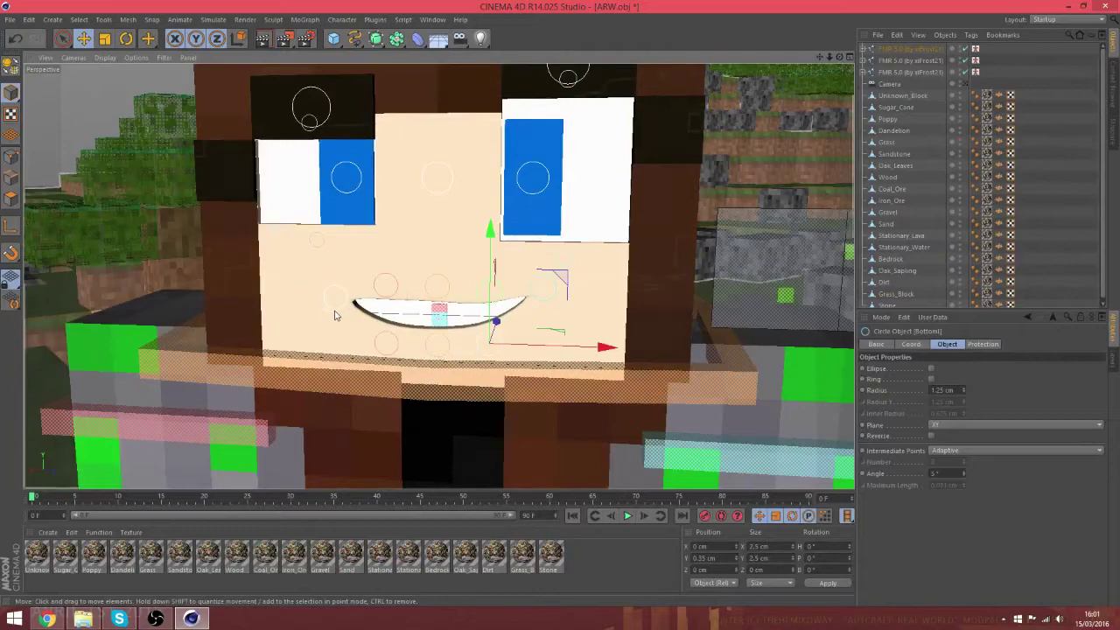
pyautogui.click(311, 123)
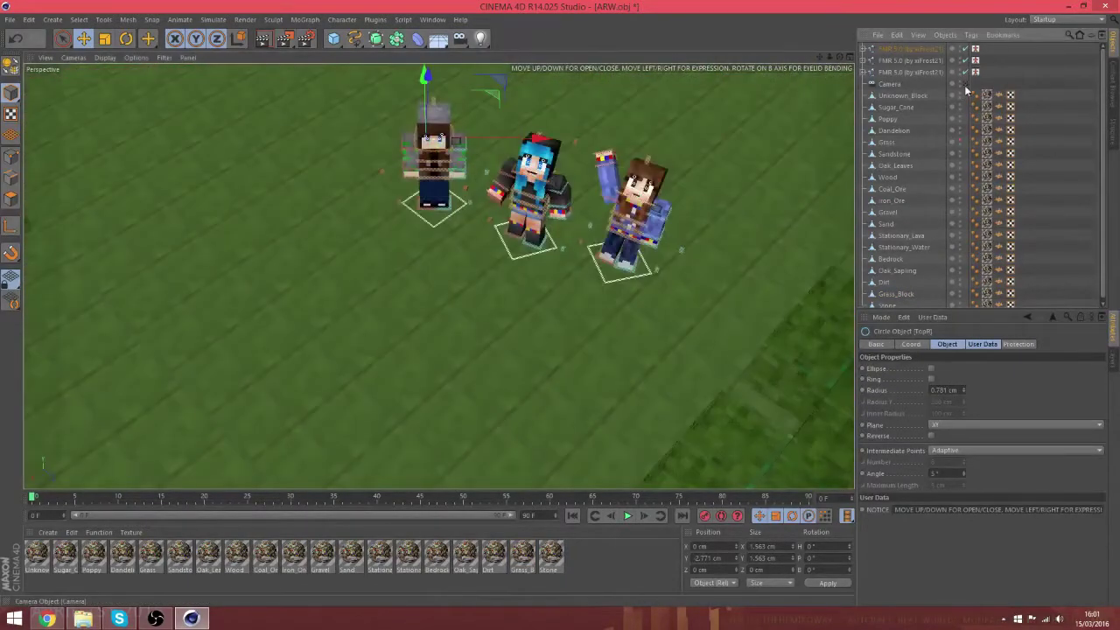
# - Move the third character's whole rig close to the camera, in the foreground away from the other two characters
pyautogui.click(907, 49)
pyautogui.moveTo(435, 116); pyautogui.dragTo(262, 292)
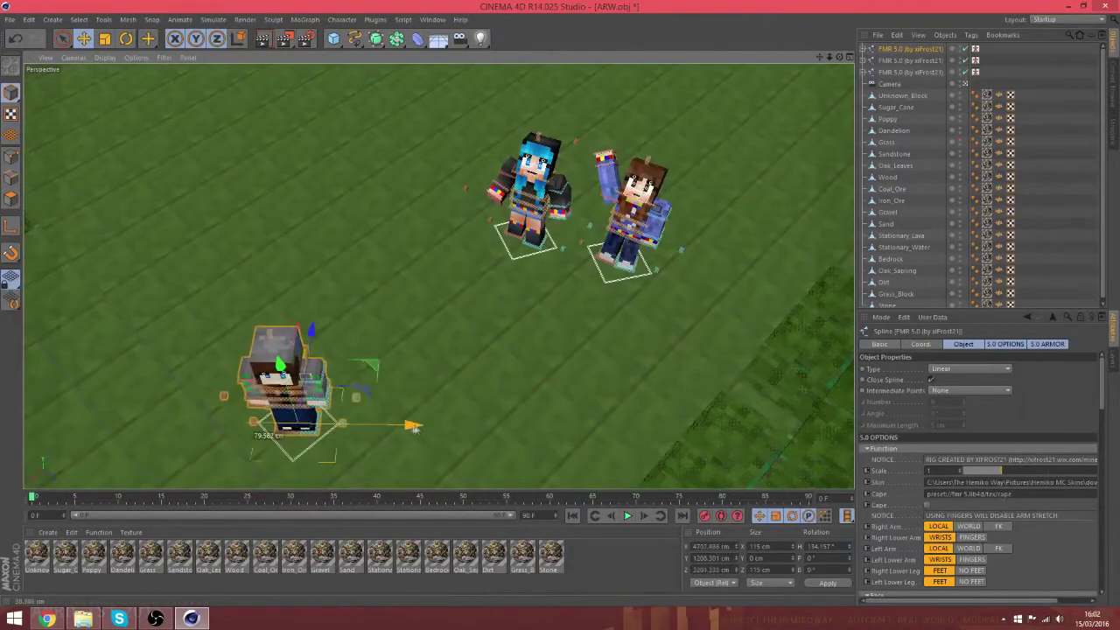
pyautogui.moveTo(275, 363); pyautogui.dragTo(206, 307)
pyautogui.moveTo(364, 385); pyautogui.dragTo(375, 384)
# - Rotate the third character's neck control so the head tilts up toward the camera
pyautogui.click(208, 299)
pyautogui.press('r')
pyautogui.moveTo(208, 297); pyautogui.dragTo(187, 258)
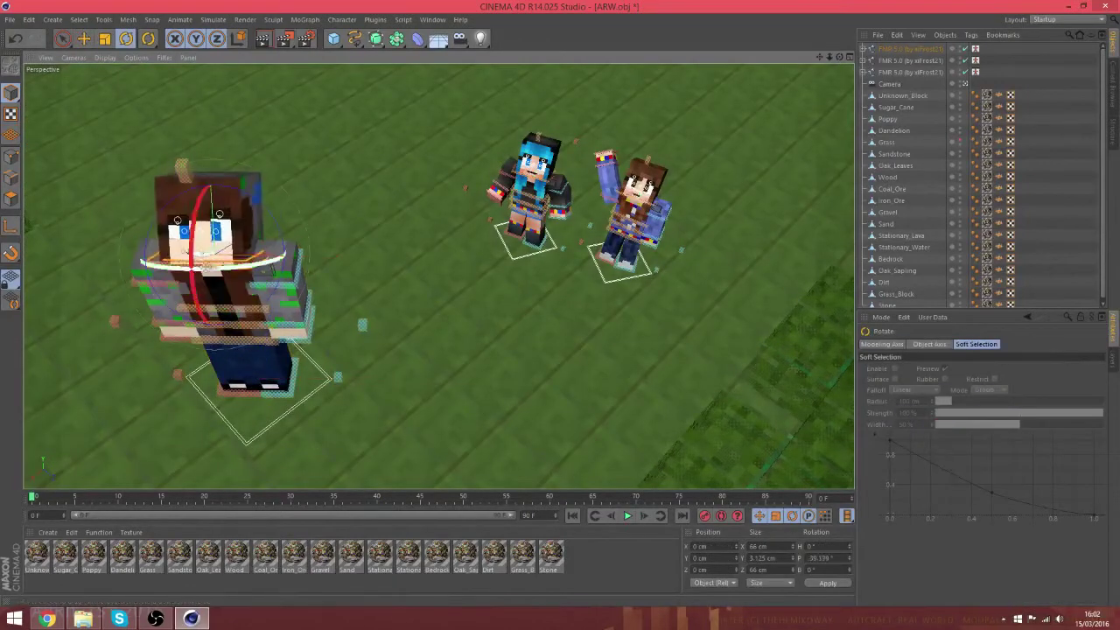
# - Reposition the third character's right and left feet to spread the legs into a stride
pyautogui.click(218, 308)
pyautogui.press('e')
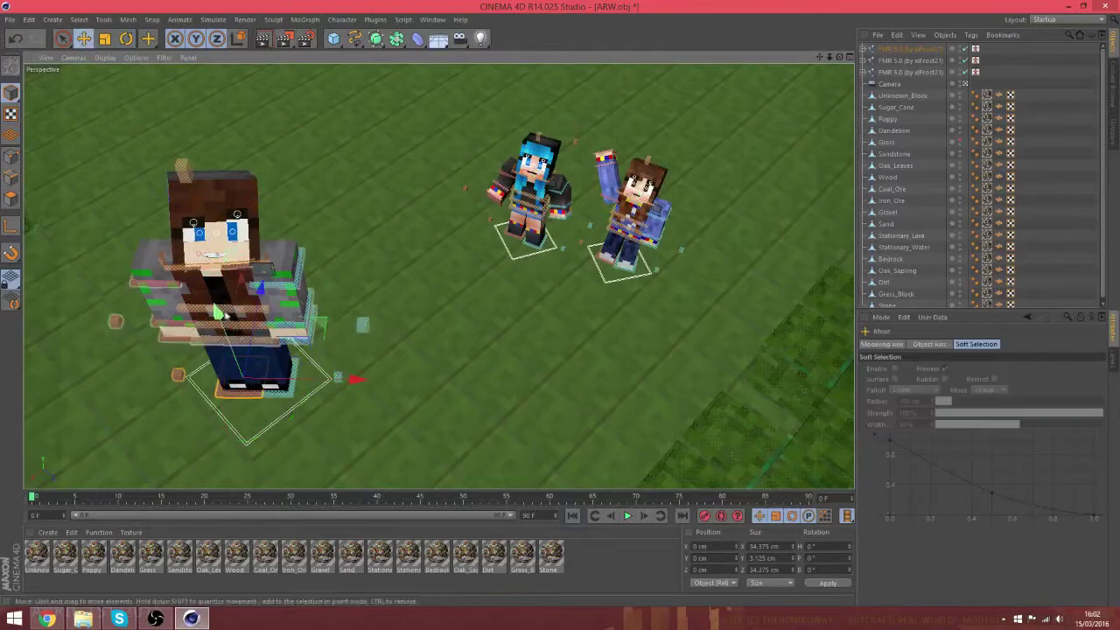
pyautogui.click(270, 385)
pyautogui.moveTo(391, 391); pyautogui.dragTo(405, 390)
# - Rotate the third character's chest and waist controls slightly to twist the torso
pyautogui.click(235, 314)
pyautogui.press('r')
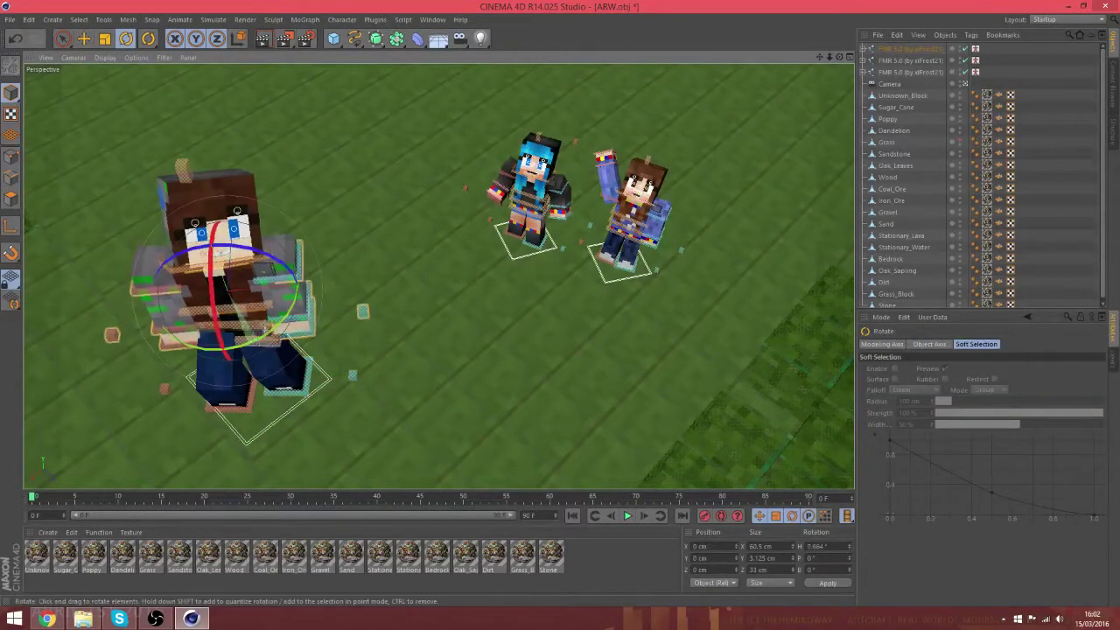
pyautogui.click(265, 335)
pyautogui.moveTo(276, 353); pyautogui.dragTo(291, 354)
# - Raise the third character's right hand toward the camera, with its arm goal at about Y 111 cm
pyautogui.click(175, 344)
pyautogui.press('e')
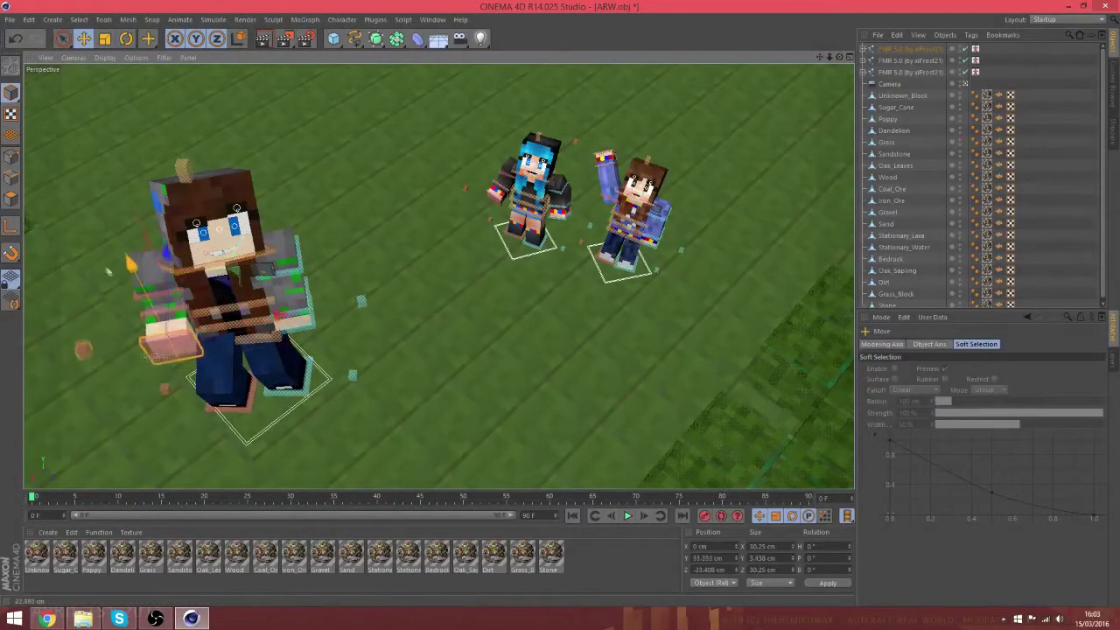
pyautogui.moveTo(93, 224); pyautogui.dragTo(93, 183)
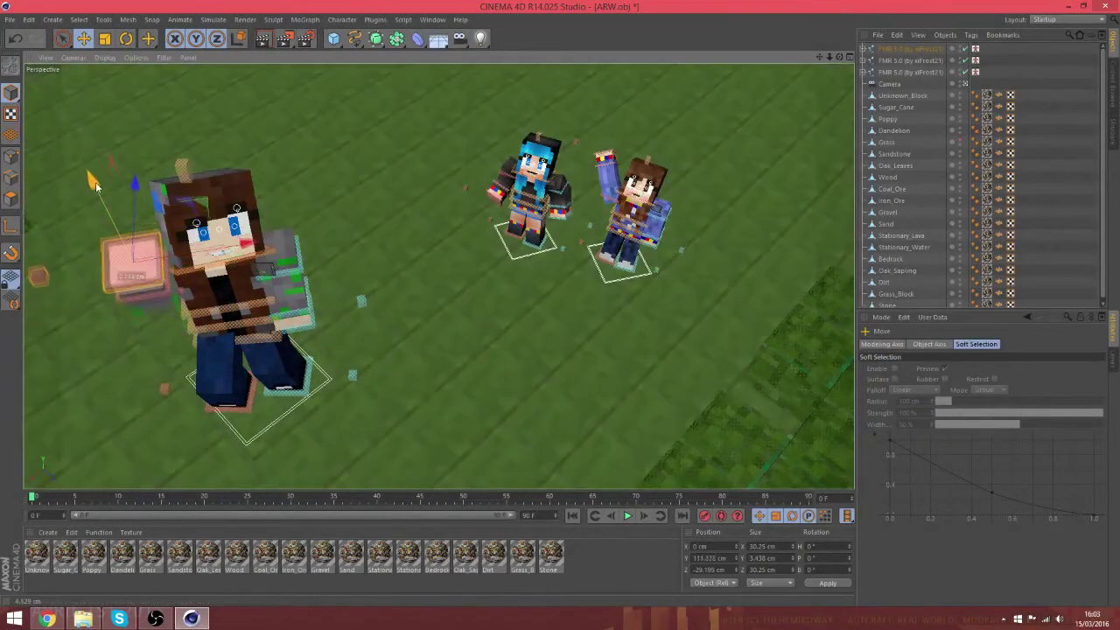
# - Shift the third character's right pupil sideways to about X -1.8 cm and move the left hand outward to about X 25 cm
pyautogui.click(199, 226)
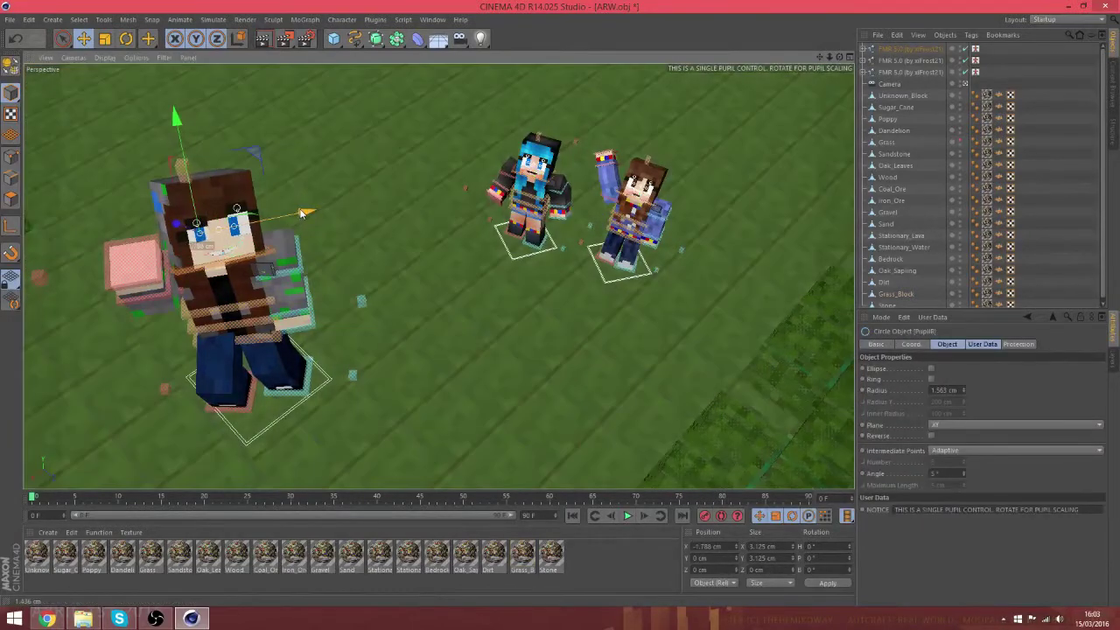
pyautogui.moveTo(302, 213); pyautogui.dragTo(304, 213)
pyautogui.click(307, 320)
pyautogui.moveTo(403, 296); pyautogui.dragTo(418, 294)
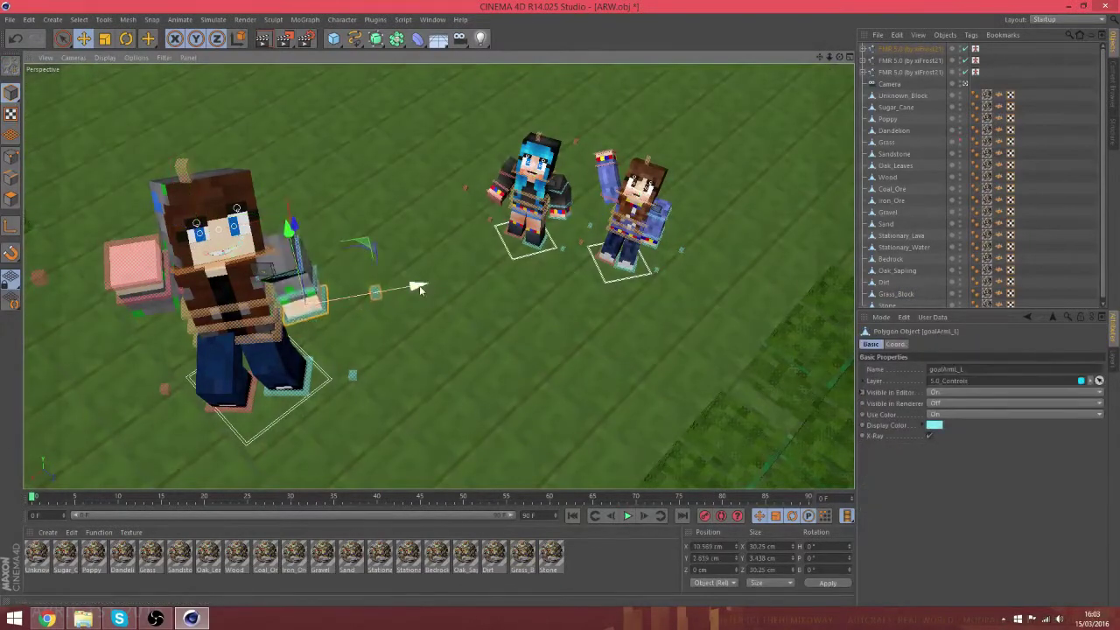
pyautogui.moveTo(438, 285); pyautogui.dragTo(438, 284)
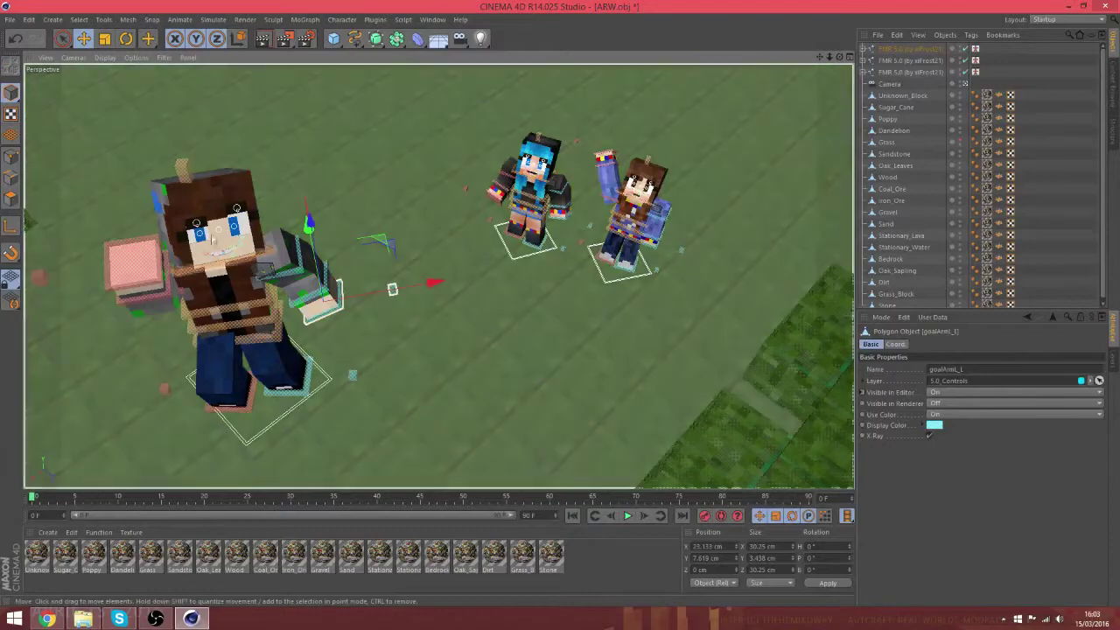
# - Raise both of the third character's pupils to about Y 1.73 cm and nudge the whole rig within the camera frame
pyautogui.click(218, 229)
pyautogui.moveTo(196, 115); pyautogui.dragTo(195, 110)
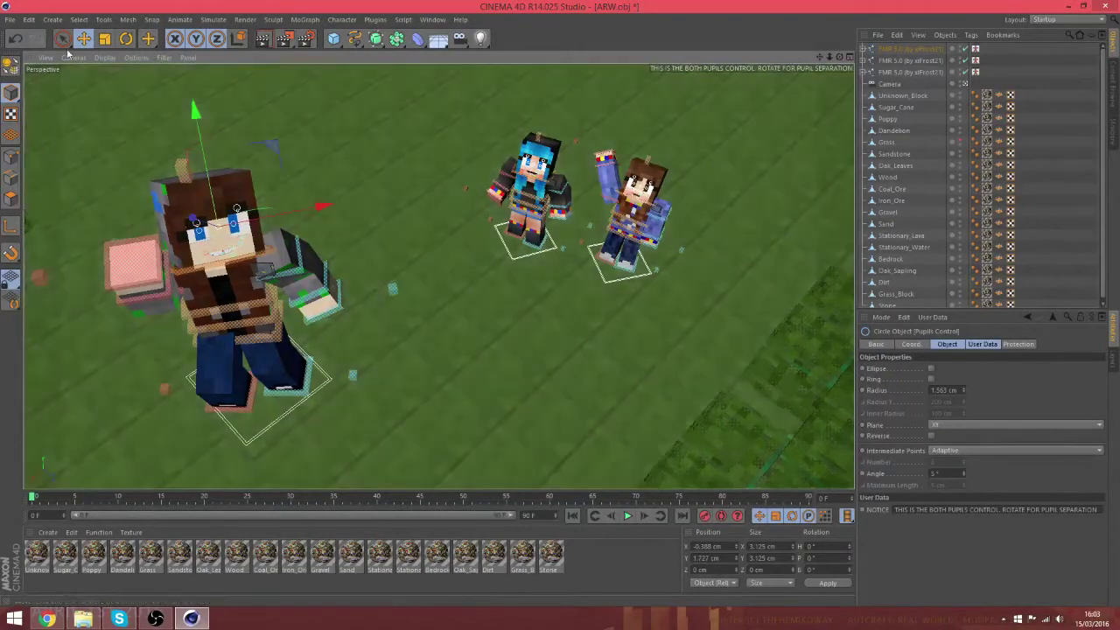
pyautogui.click(254, 326)
pyautogui.moveTo(254, 326); pyautogui.dragTo(254, 323)
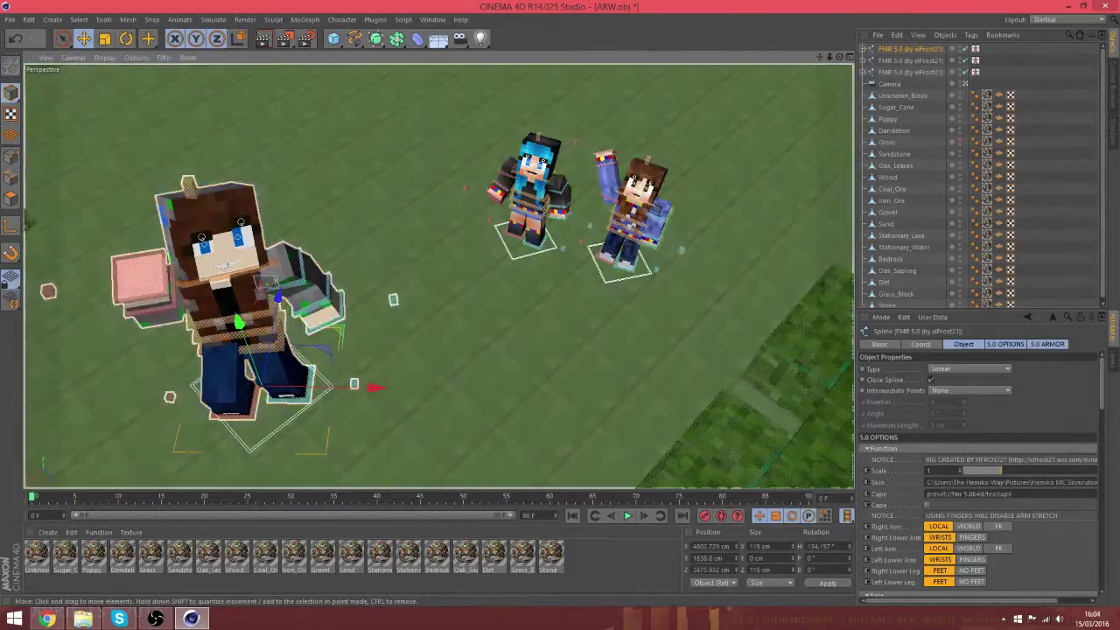
pyautogui.click(635, 219)
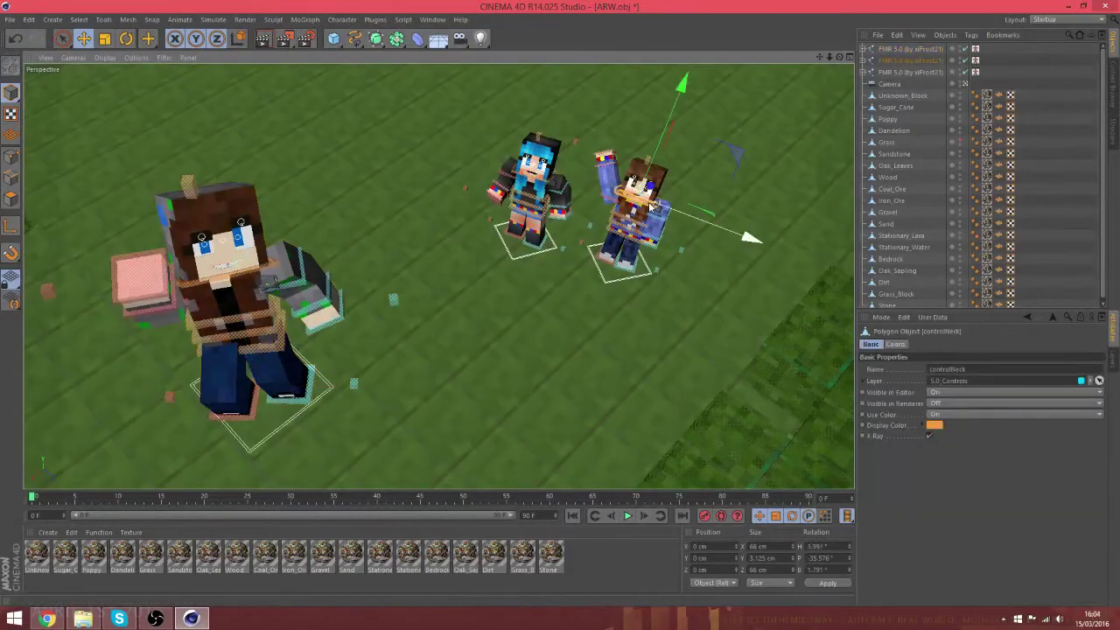
pyautogui.press('r')
pyautogui.click(543, 182)
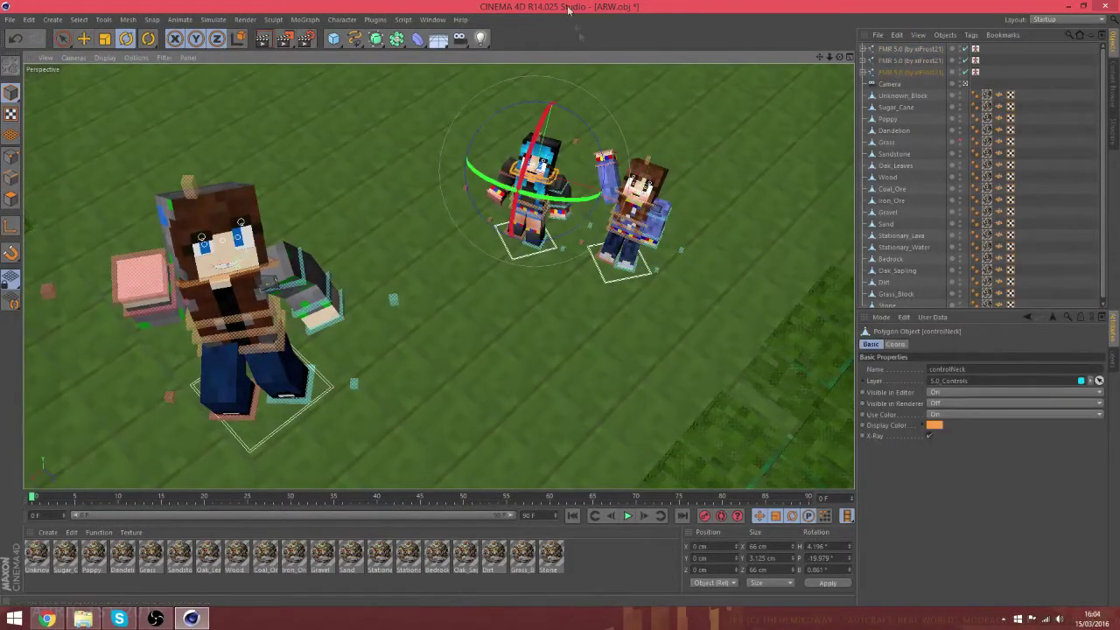
# - Add the Cake model from the Food presets to the scene
pyautogui.click(1114, 85)
pyautogui.moveTo(928, 72); pyautogui.dragTo(936, 94)
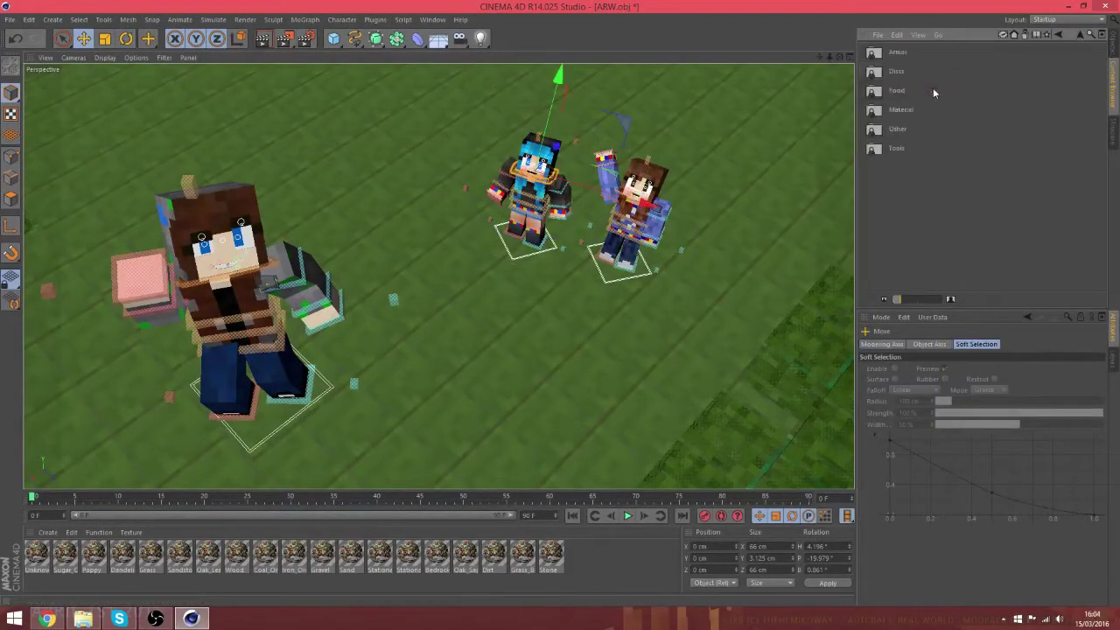
pyautogui.doubleClick(933, 90)
pyautogui.doubleClick(887, 131)
pyautogui.click(1113, 43)
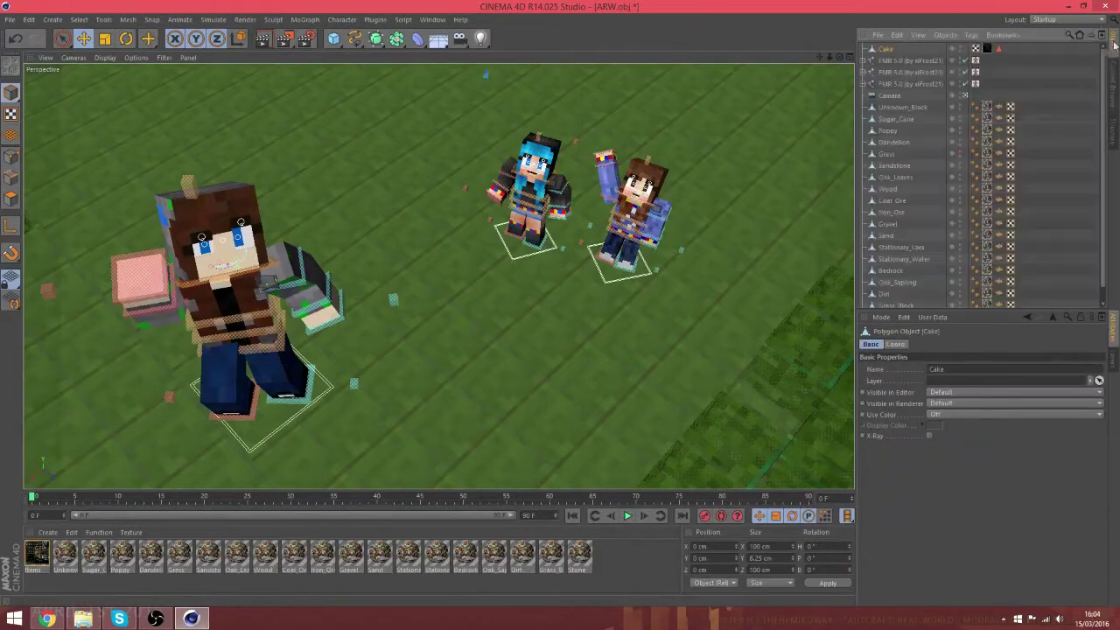
# - Leave the camera view and move the cake across the map to the grass beside the blue-haired character
pyautogui.click(965, 96)
pyautogui.moveTo(573, 178); pyautogui.dragTo(95, 338)
pyautogui.moveTo(257, 341); pyautogui.dragTo(385, 469)
pyautogui.moveTo(319, 308); pyautogui.dragTo(313, 63)
pyautogui.moveTo(362, 195); pyautogui.dragTo(583, 317)
pyautogui.moveTo(430, 311); pyautogui.dragTo(113, 430)
pyautogui.moveTo(220, 275); pyautogui.dragTo(194, 75)
pyautogui.moveTo(251, 208); pyautogui.dragTo(531, 401)
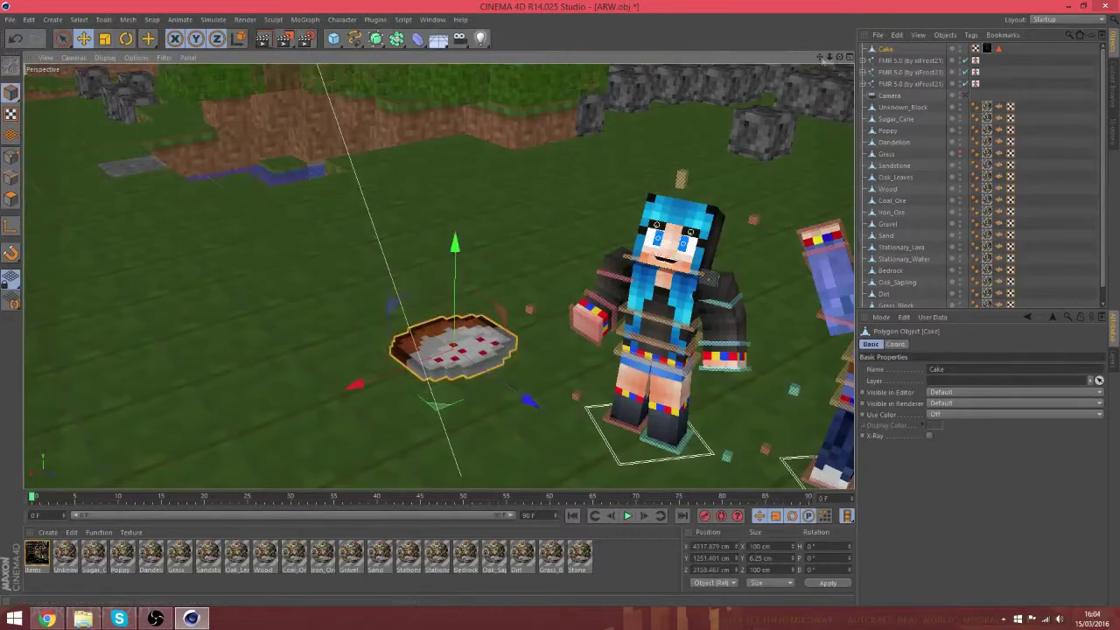
# - Adjust the third character's left and right foot goals, placing the right one at about Y 16.9 cm, Z -27.2 cm
pyautogui.scroll(-6, 440, 277)
pyautogui.scroll(2, 439, 277)
pyautogui.click(230, 208)
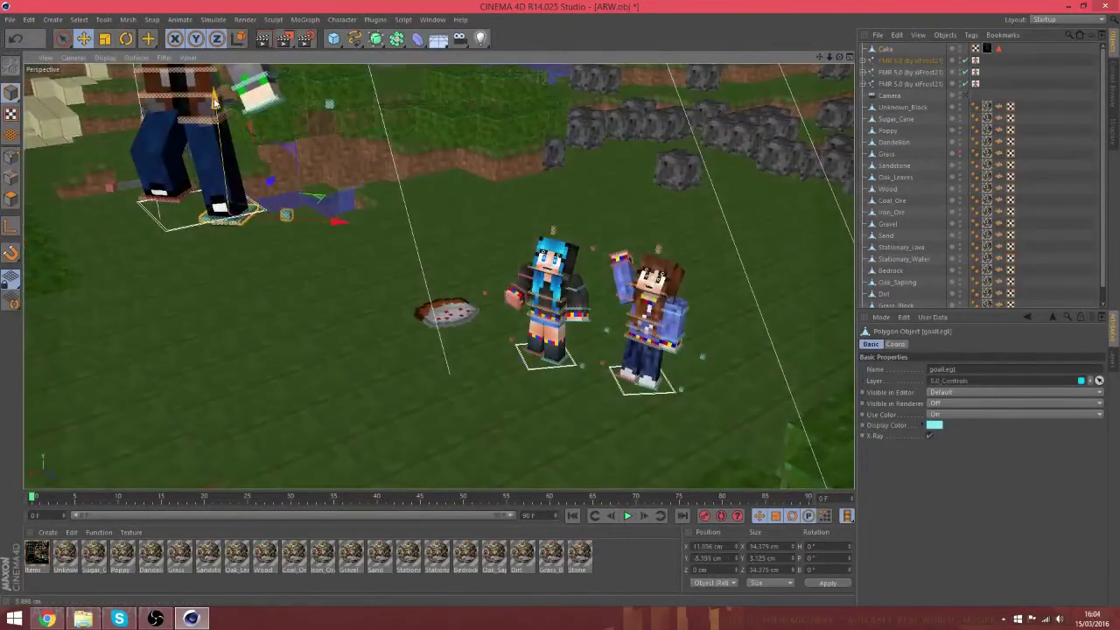
pyautogui.click(965, 96)
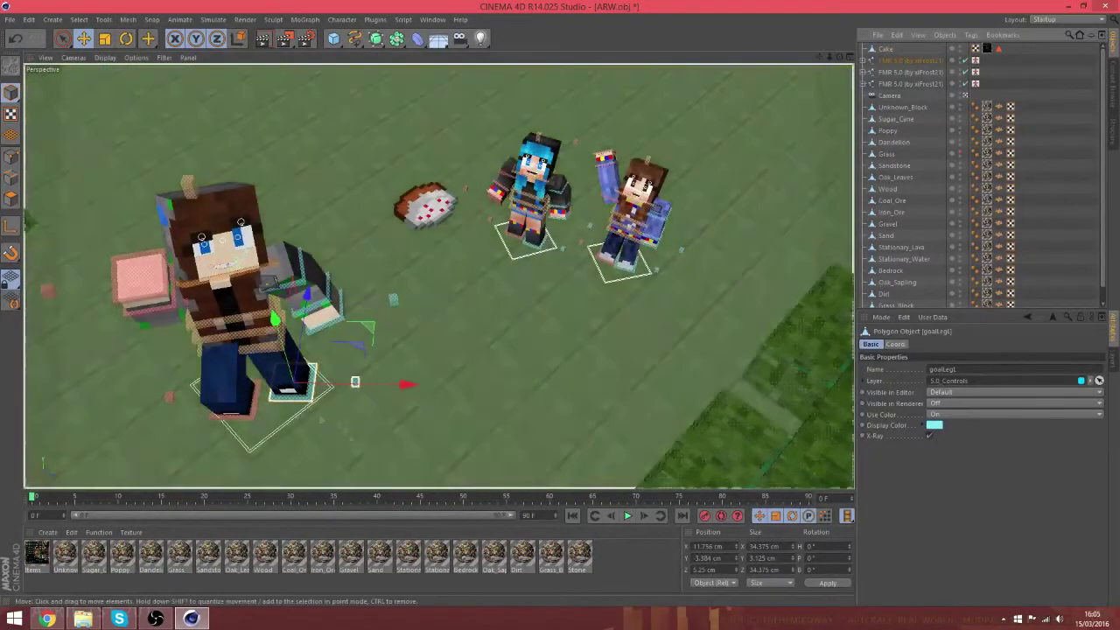
pyautogui.click(231, 420)
pyautogui.moveTo(255, 318); pyautogui.dragTo(254, 312)
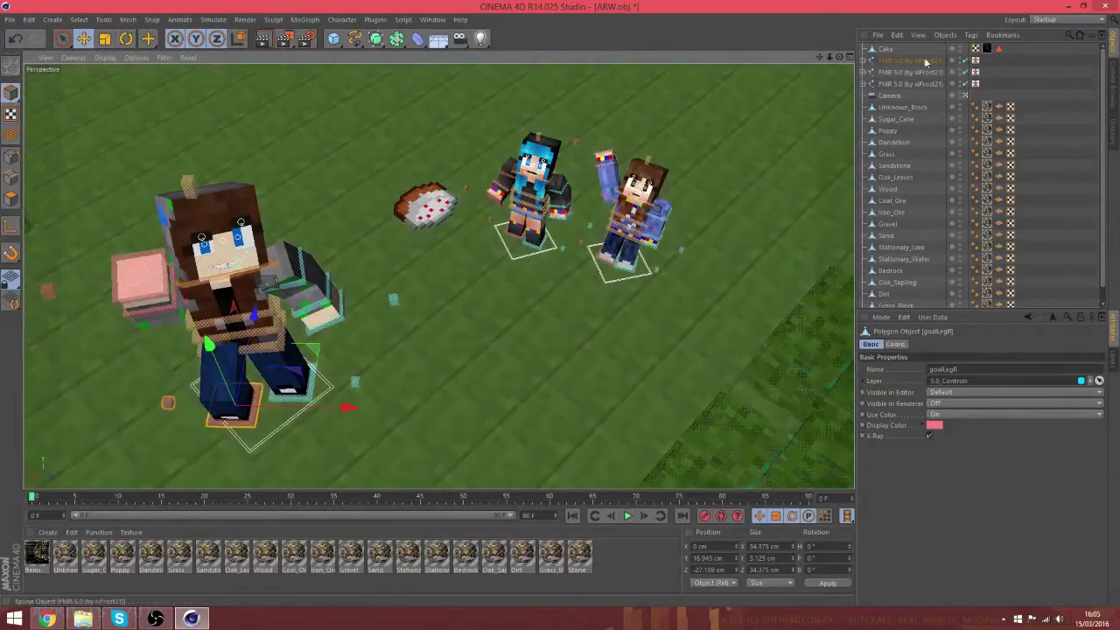
# - Move the cake from beside the blue-haired character to the third character's left hand
pyautogui.click(425, 201)
pyautogui.moveTo(508, 273); pyautogui.dragTo(442, 445)
pyautogui.moveTo(353, 300); pyautogui.dragTo(316, 83)
pyautogui.moveTo(238, 245); pyautogui.dragTo(69, 304)
pyautogui.moveTo(140, 242); pyautogui.dragTo(102, 79)
pyautogui.moveTo(178, 176); pyautogui.dragTo(438, 412)
# - Scale the cake down to about 65.6 × 2.7 × 66.7 cm
pyautogui.press('t')
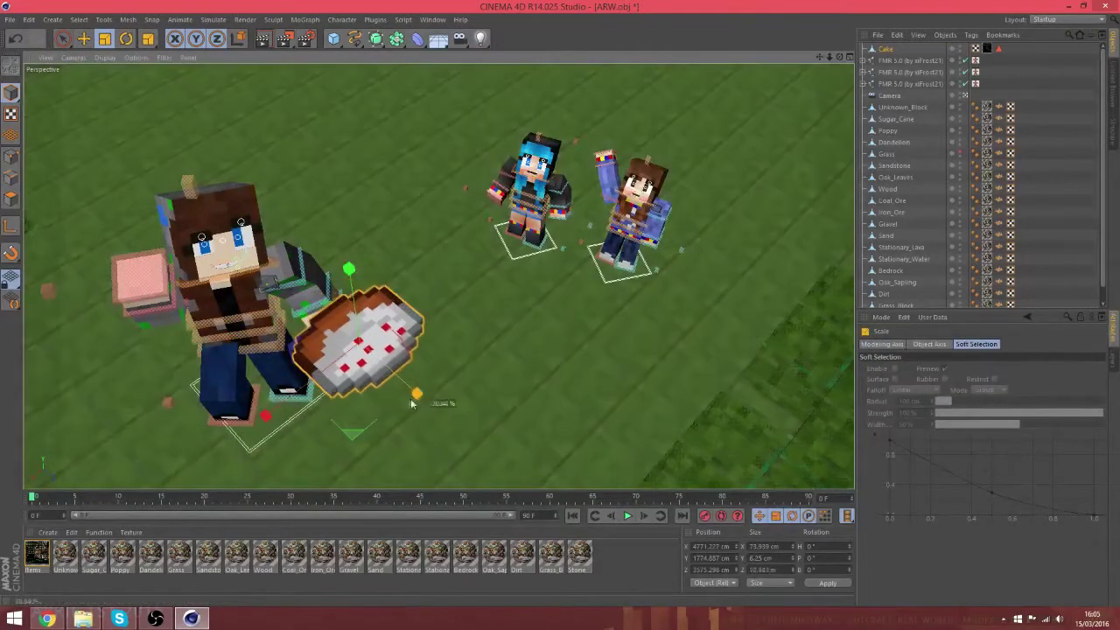
pyautogui.moveTo(275, 414); pyautogui.dragTo(287, 403)
pyautogui.moveTo(442, 415); pyautogui.dragTo(437, 412)
pyautogui.press('e')
pyautogui.press('t')
pyautogui.moveTo(349, 269); pyautogui.dragTo(350, 274)
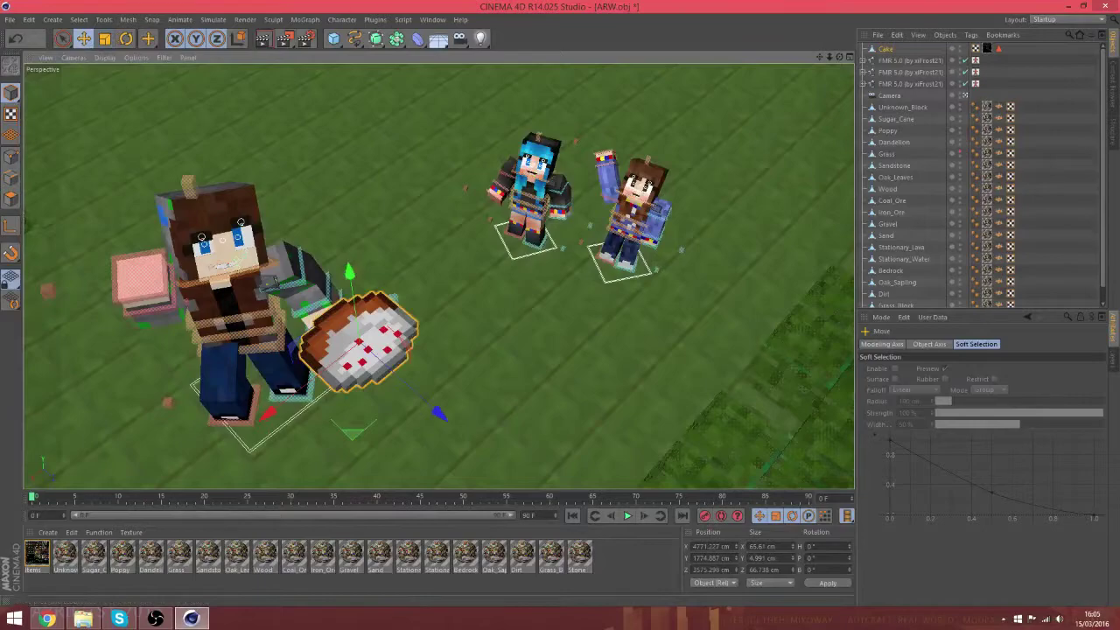
pyautogui.click(966, 96)
pyautogui.moveTo(821, 57); pyautogui.dragTo(884, 145)
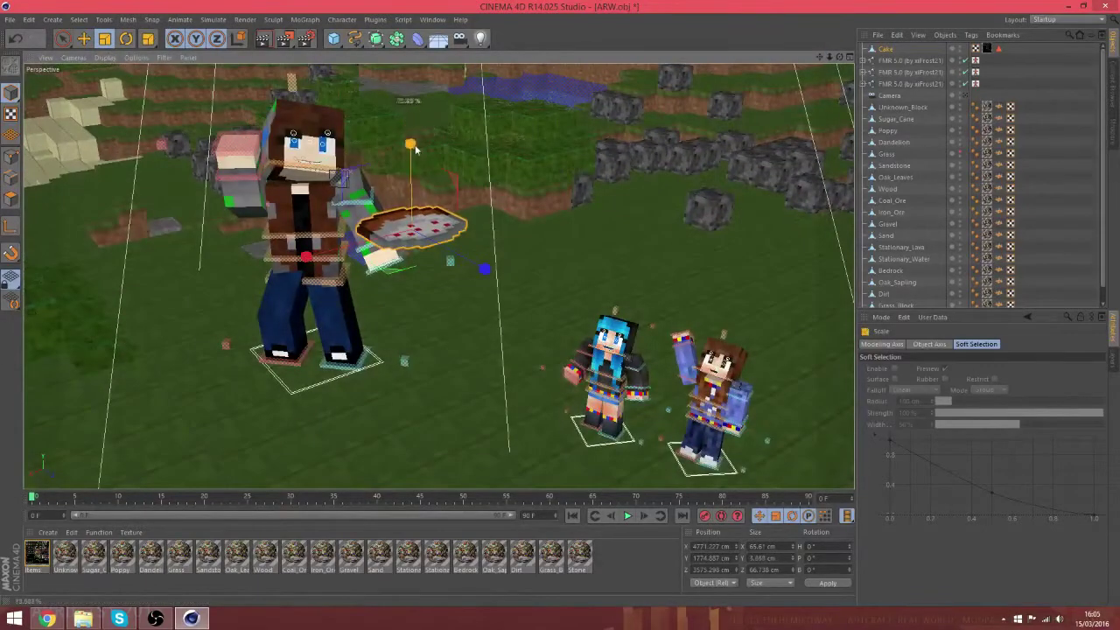
pyautogui.moveTo(415, 158); pyautogui.dragTo(414, 163)
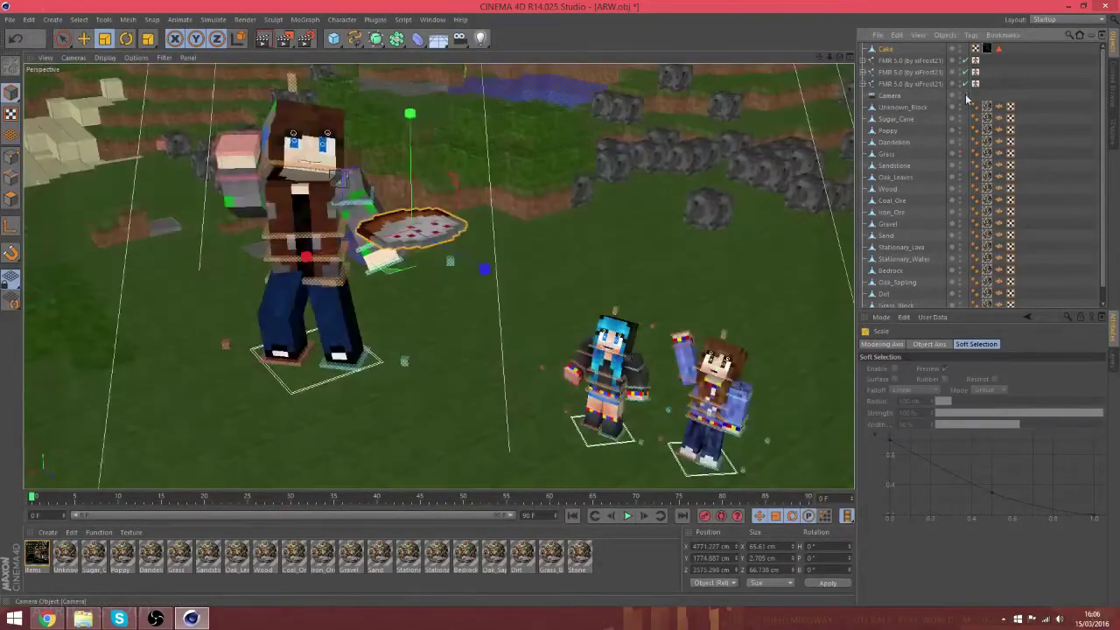
# - Lower the cake to the third character's left hand and rotate it to about H 92.25°, P 24.76°, B 64.72°
pyautogui.click(85, 42)
pyautogui.moveTo(410, 120); pyautogui.dragTo(412, 220)
pyautogui.moveTo(477, 371); pyautogui.dragTo(409, 323)
pyautogui.moveTo(242, 316); pyautogui.dragTo(262, 310)
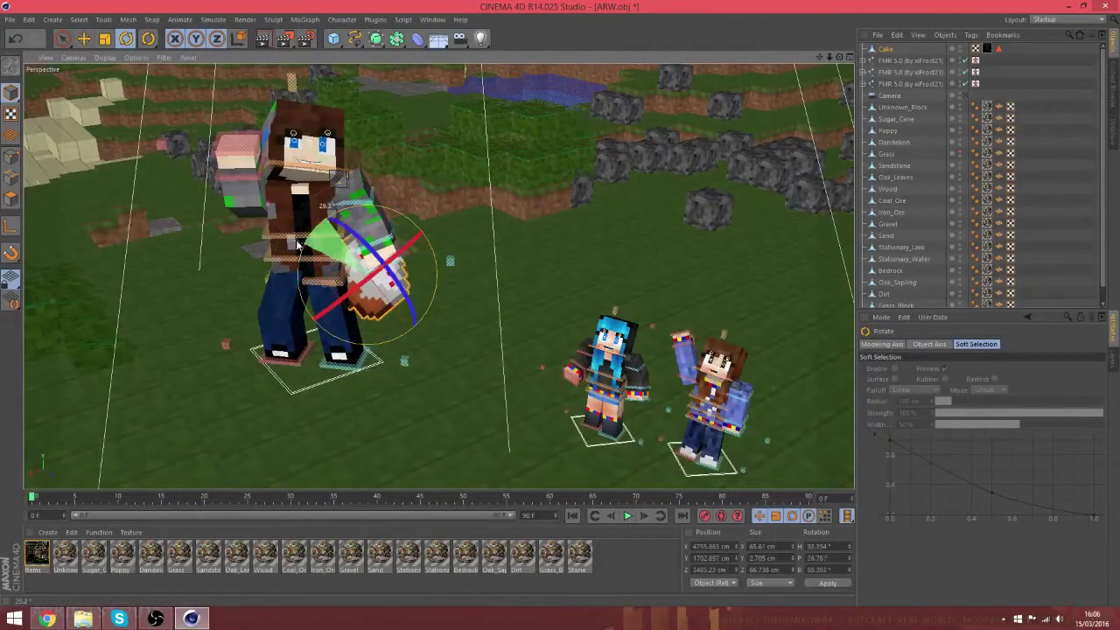
pyautogui.click(84, 41)
pyautogui.moveTo(384, 263); pyautogui.dragTo(442, 289)
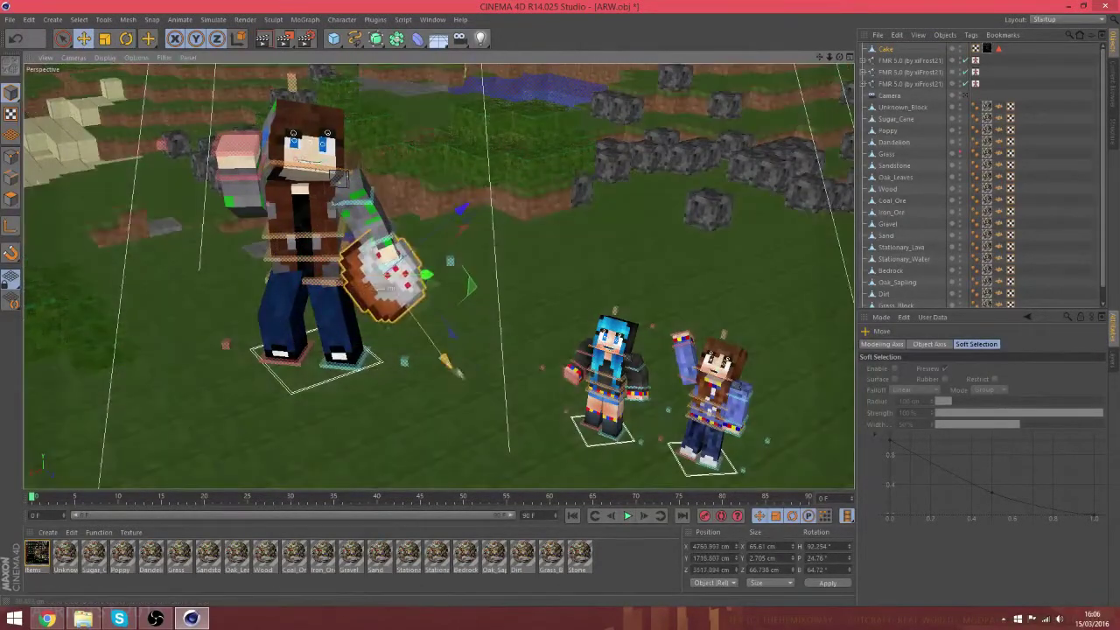
pyautogui.click(966, 96)
pyautogui.click(966, 96)
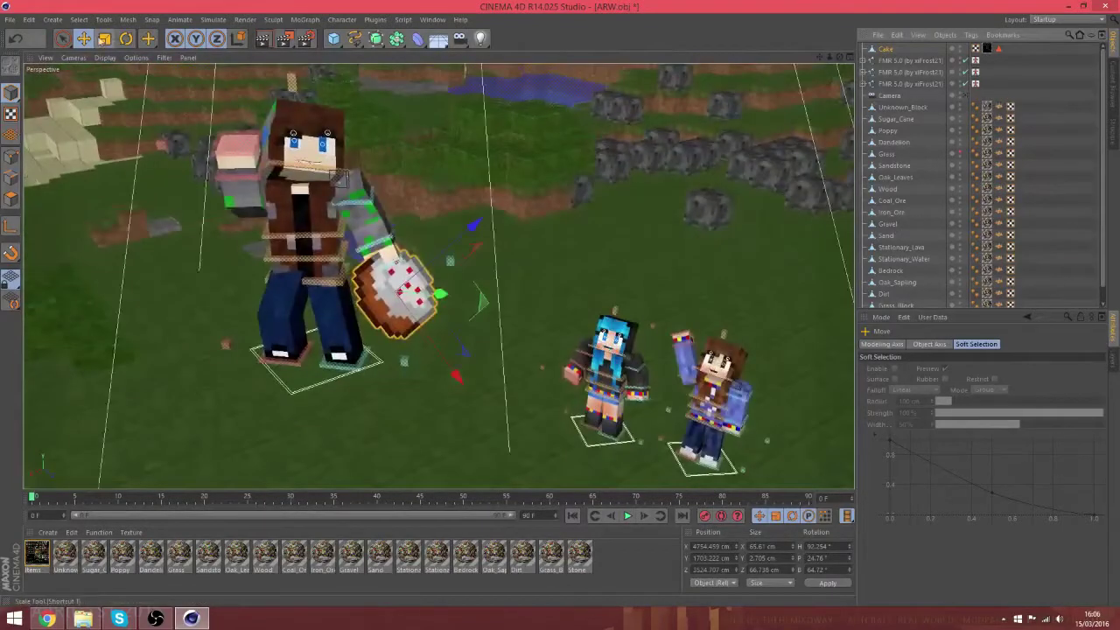
# - Scale the tilted cake down to about 52.5 × 2.6 × 51.9 cm
pyautogui.click(105, 40)
pyautogui.moveTo(458, 379); pyautogui.dragTo(459, 383)
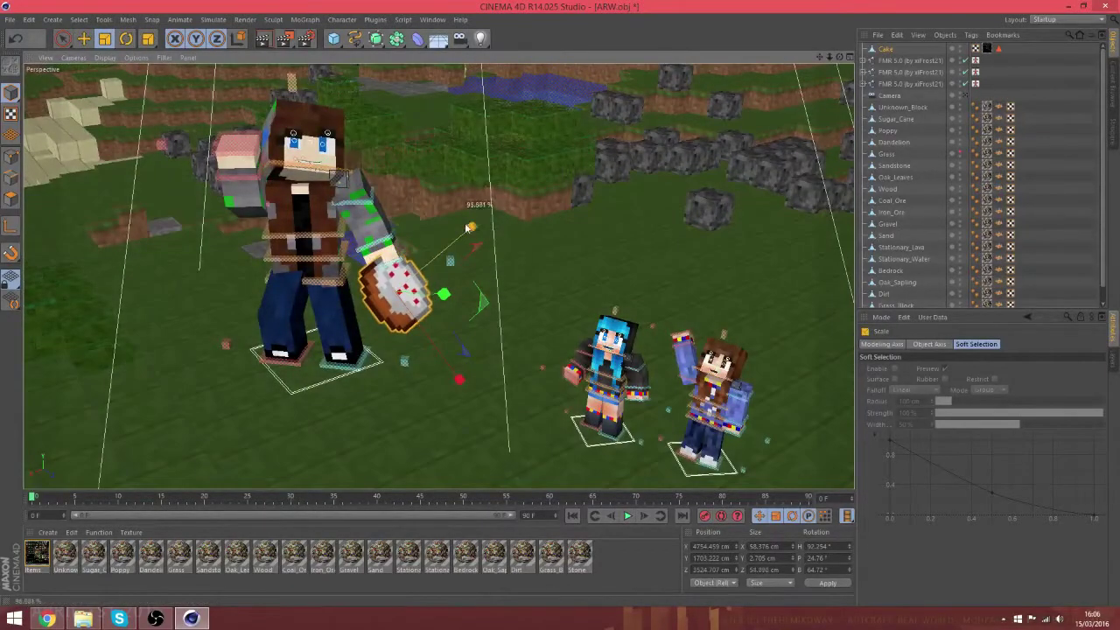
pyautogui.keyDown('alt'); pyautogui.moveTo(453, 381); pyautogui.dragTo(604, 307); pyautogui.keyUp('alt')
pyautogui.moveTo(739, 157); pyautogui.dragTo(736, 158)
pyautogui.keyDown('alt'); pyautogui.moveTo(604, 281); pyautogui.dragTo(464, 359); pyautogui.keyUp('alt')
# - Fit the cake into the third character's left hand and check its placement through the scene camera
pyautogui.click(84, 39)
pyautogui.moveTo(408, 431); pyautogui.dragTo(405, 428)
pyautogui.moveTo(432, 280); pyautogui.dragTo(436, 281)
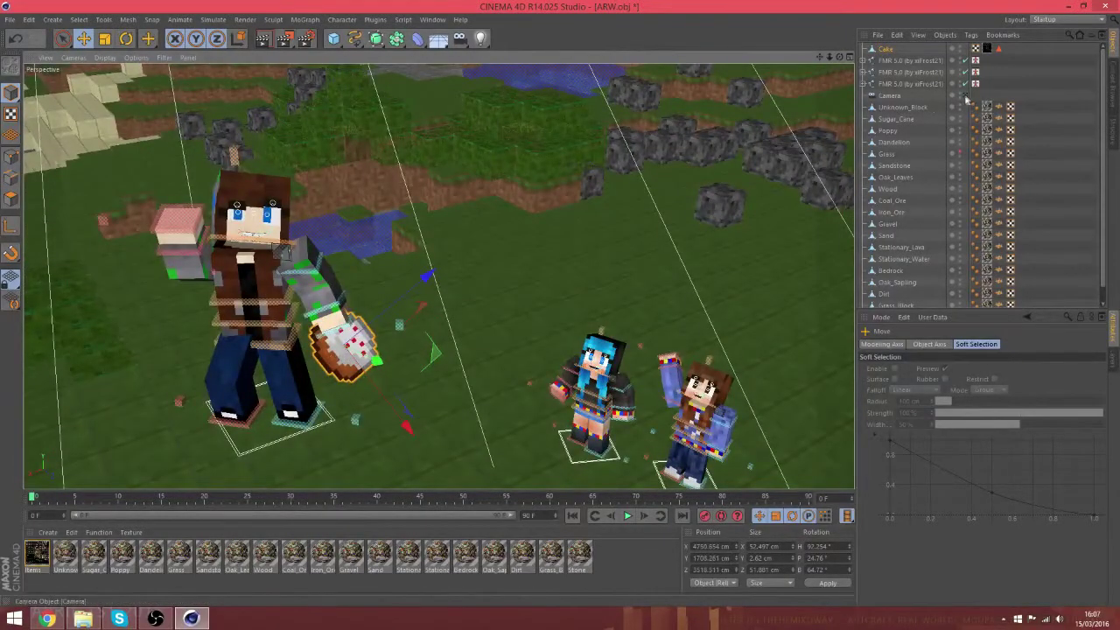
pyautogui.click(965, 96)
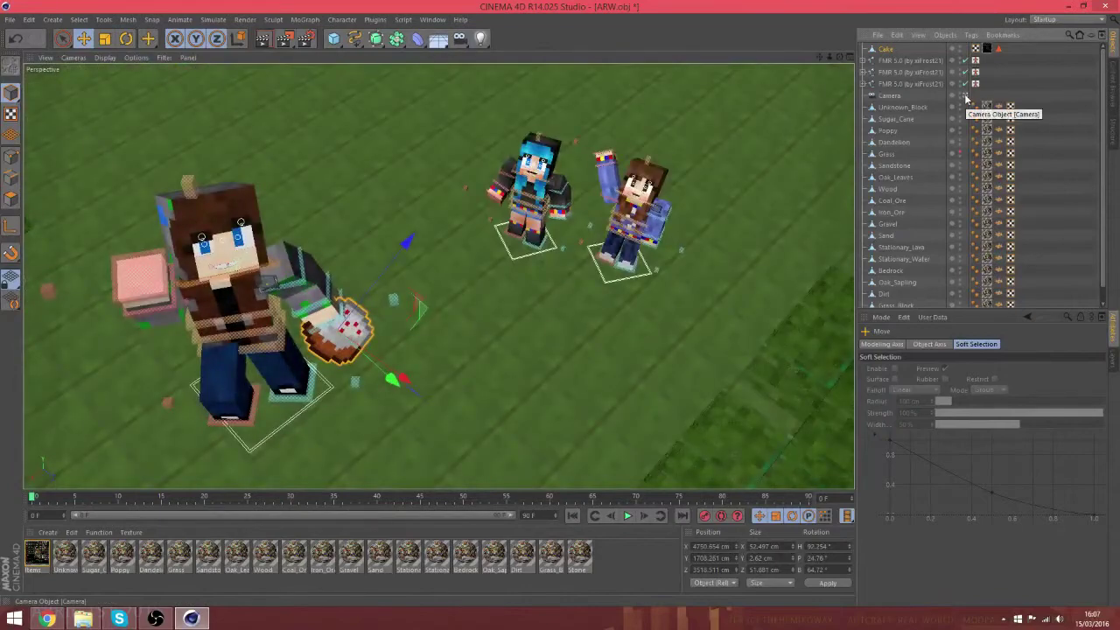
pyautogui.click(965, 96)
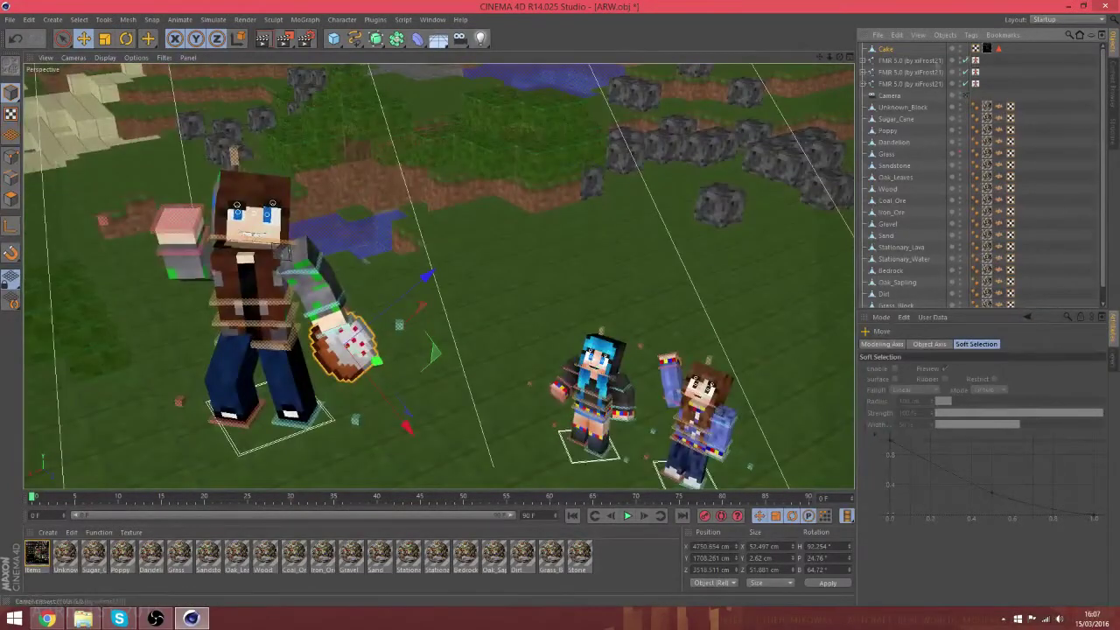
# - Duplicate the cake, move the copy up beside the third character's head above the raised hand, and bank it to about 26.9°
pyautogui.click(886, 50)
pyautogui.hotkey('ctrl', 'c')
pyautogui.hotkey('ctrl', 'v')
pyautogui.moveTo(406, 429); pyautogui.dragTo(275, 276)
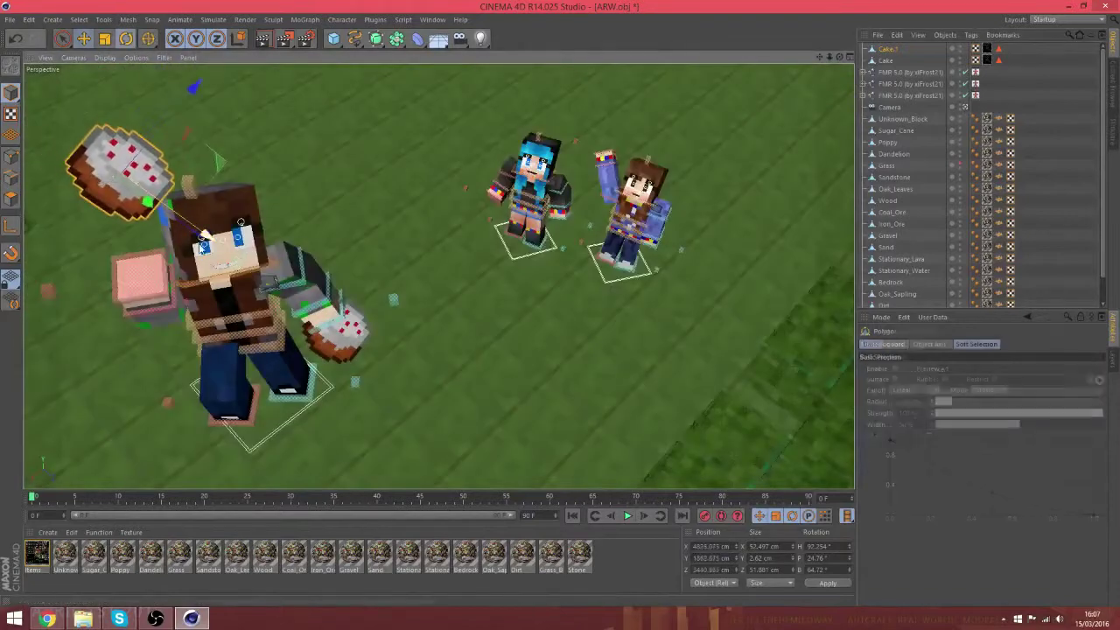
pyautogui.press('r')
pyautogui.moveTo(166, 208); pyautogui.dragTo(124, 186)
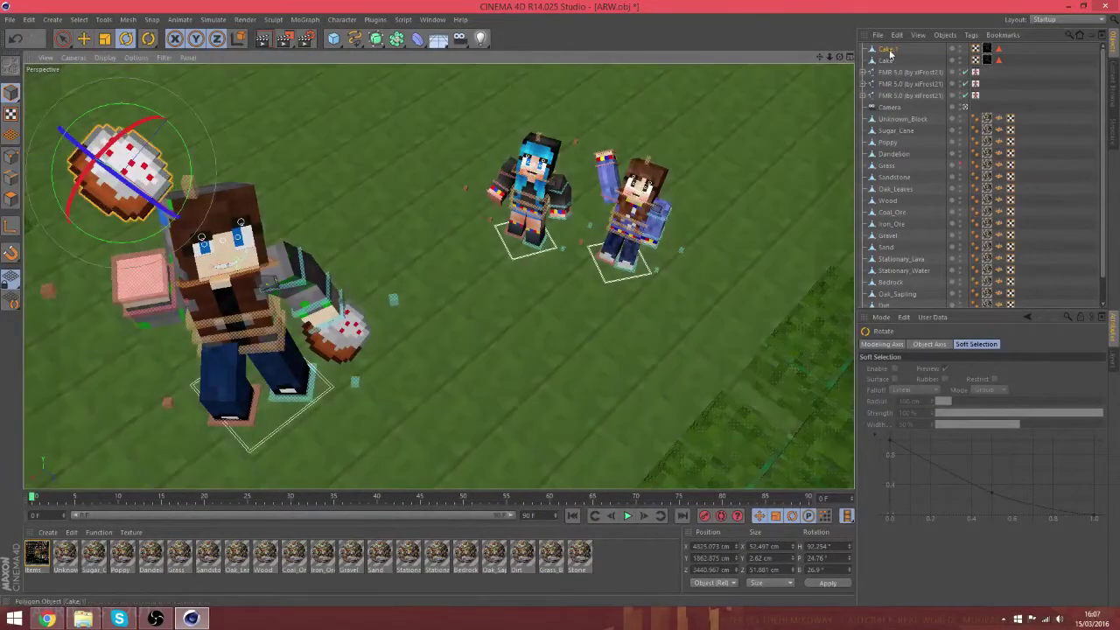
# - Duplicate the airborne cake, place the copy above the third character's head, and rotate it to about H 33°, P 64.5°, B 72.9°
pyautogui.hotkey('ctrl', 'c')
pyautogui.hotkey('ctrl', 'v')
pyautogui.press('e')
pyautogui.moveTo(197, 96); pyautogui.dragTo(293, 59)
pyautogui.moveTo(326, 211); pyautogui.dragTo(344, 225)
pyautogui.press('r')
pyautogui.moveTo(253, 111); pyautogui.dragTo(220, 151)
# - Duplicate the cake again, place the copy highest above the third character's head, and rotate it to about H 17.2°, P −2.4°, B 82.7°
pyautogui.hotkey('ctrl', 'c')
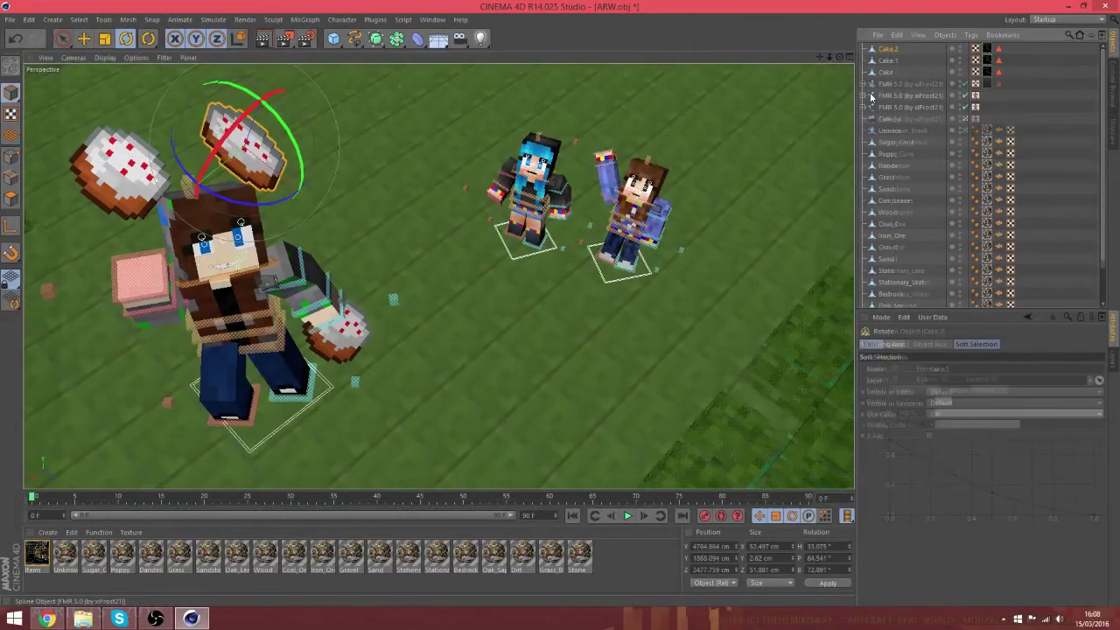
pyautogui.hotkey('ctrl', 'v')
pyautogui.click(84, 38)
pyautogui.moveTo(327, 216); pyautogui.dragTo(225, 187)
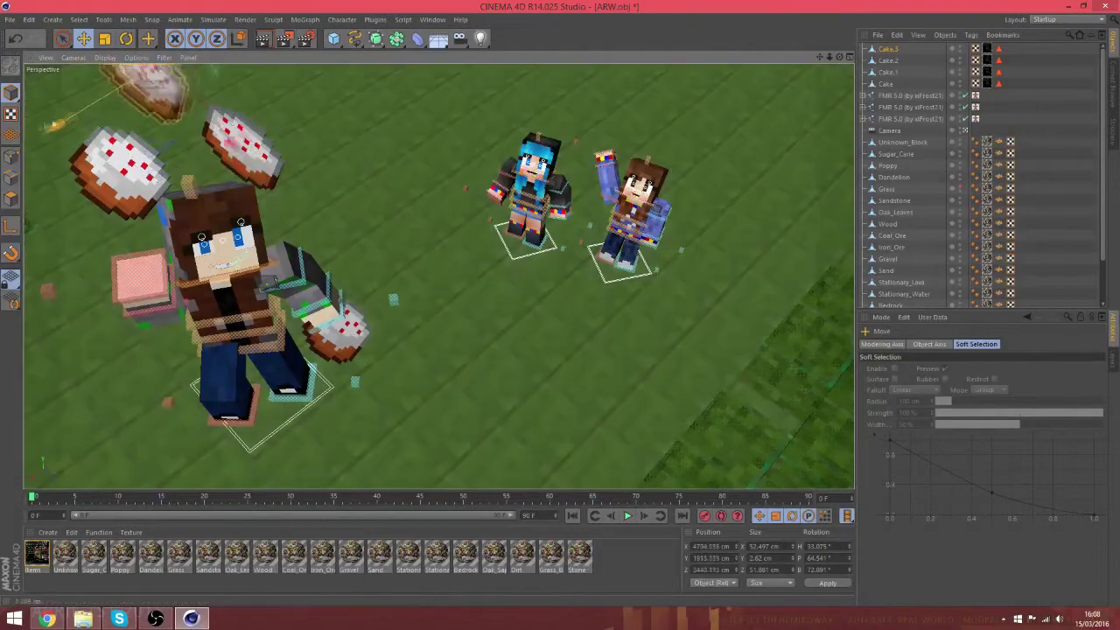
pyautogui.press('r')
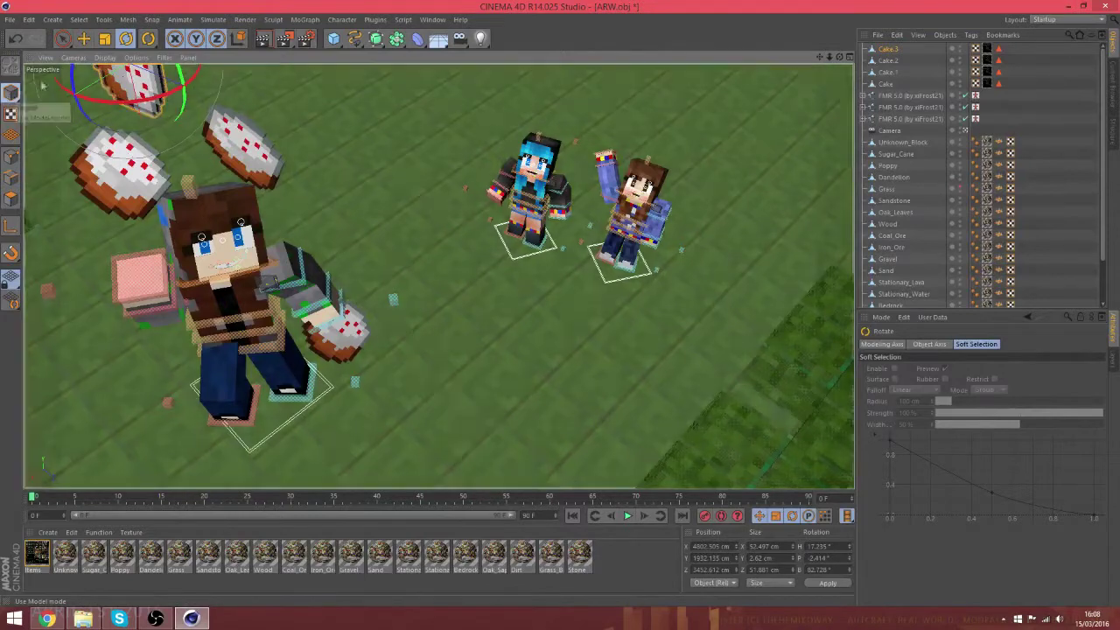
# - Spread the three airborne cakes farther apart around and above the third character's head and raised hand
pyautogui.moveTo(830, 58); pyautogui.dragTo(783, 57)
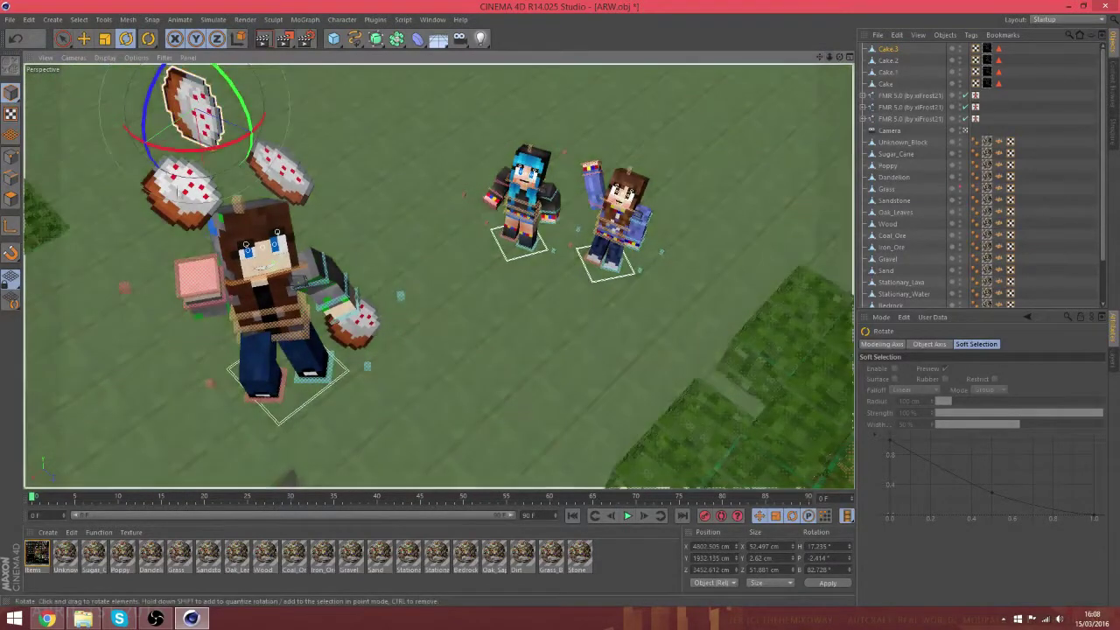
pyautogui.press('e')
pyautogui.moveTo(253, 193); pyautogui.dragTo(218, 184)
pyautogui.click(281, 173)
pyautogui.moveTo(314, 97); pyautogui.dragTo(329, 64)
pyautogui.moveTo(385, 209); pyautogui.dragTo(357, 189)
pyautogui.click(184, 191)
pyautogui.moveTo(255, 108); pyautogui.dragTo(245, 120)
pyautogui.moveTo(262, 278); pyautogui.dragTo(234, 270)
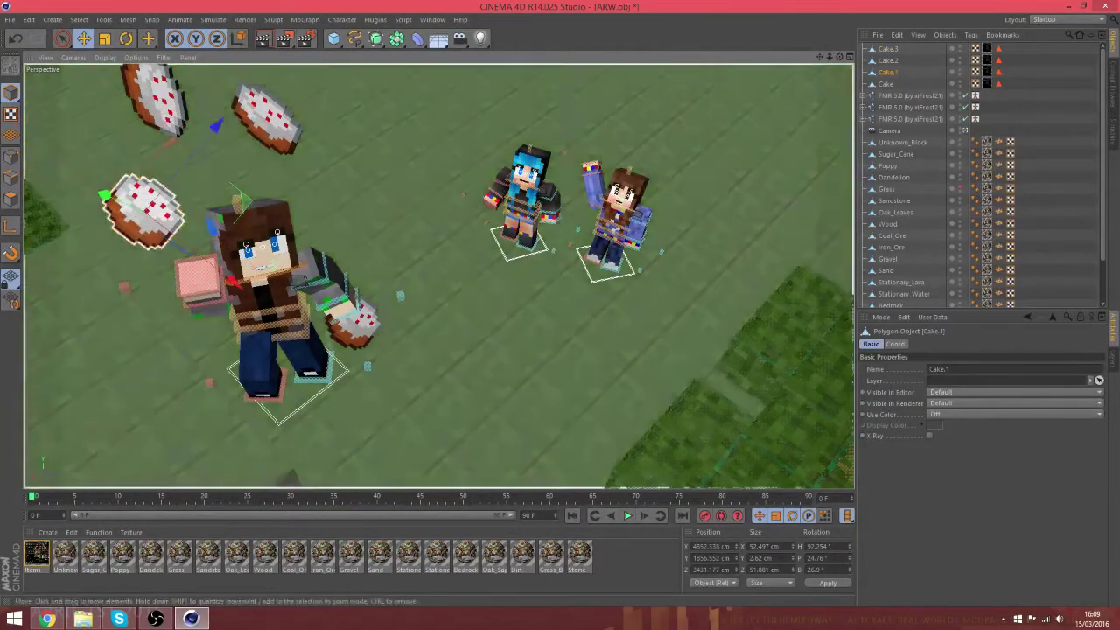
# - Duplicate the highest cake, move the copy down beside the third character's feet, and rotate it to about H 135°, P 81.8°, B −27.3°
pyautogui.click(886, 49)
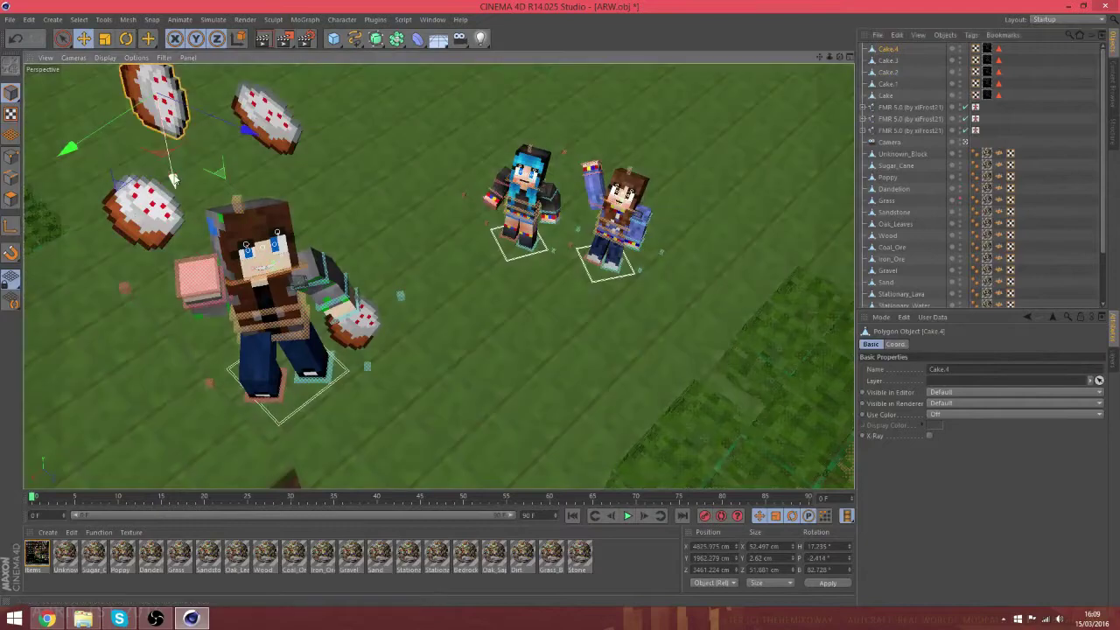
pyautogui.moveTo(174, 179); pyautogui.dragTo(239, 386)
pyautogui.moveTo(311, 373); pyautogui.dragTo(350, 417)
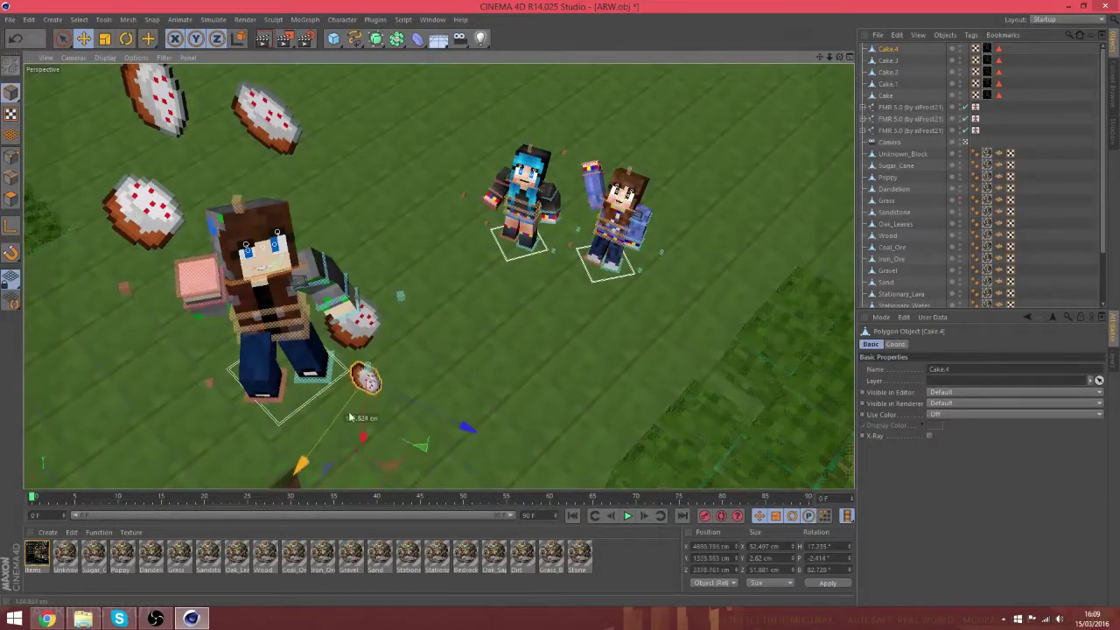
pyautogui.press('r')
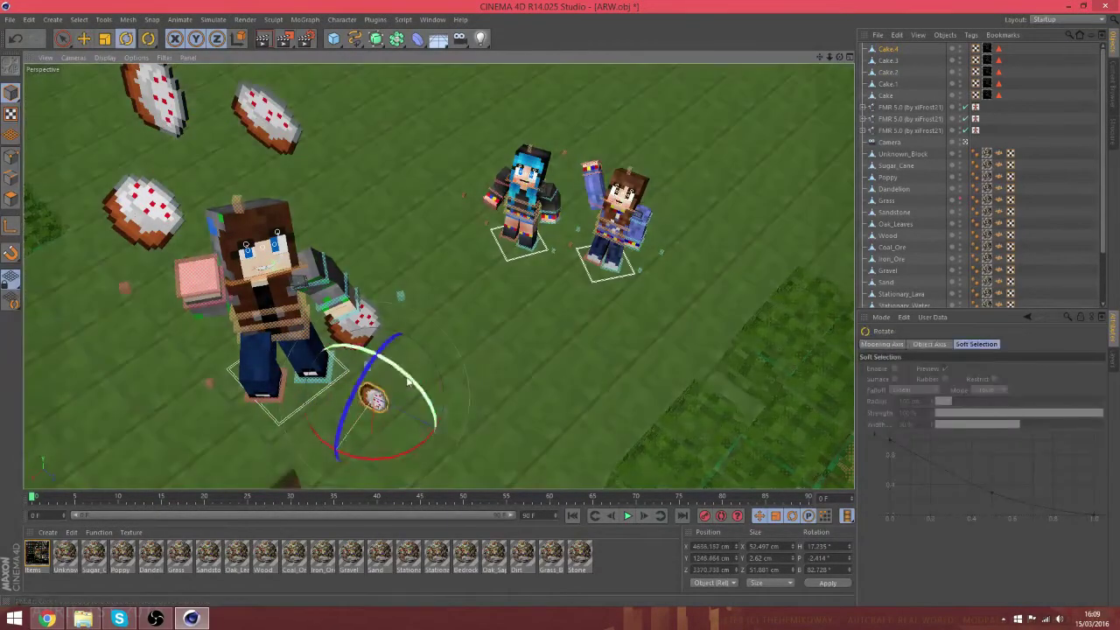
# - Duplicate the cake at the character's feet, shift the copy next to it, and bank it to about −124.5°
pyautogui.hotkey('ctrl', 'c')
pyautogui.hotkey('ctrl', 'v')
pyautogui.press('e')
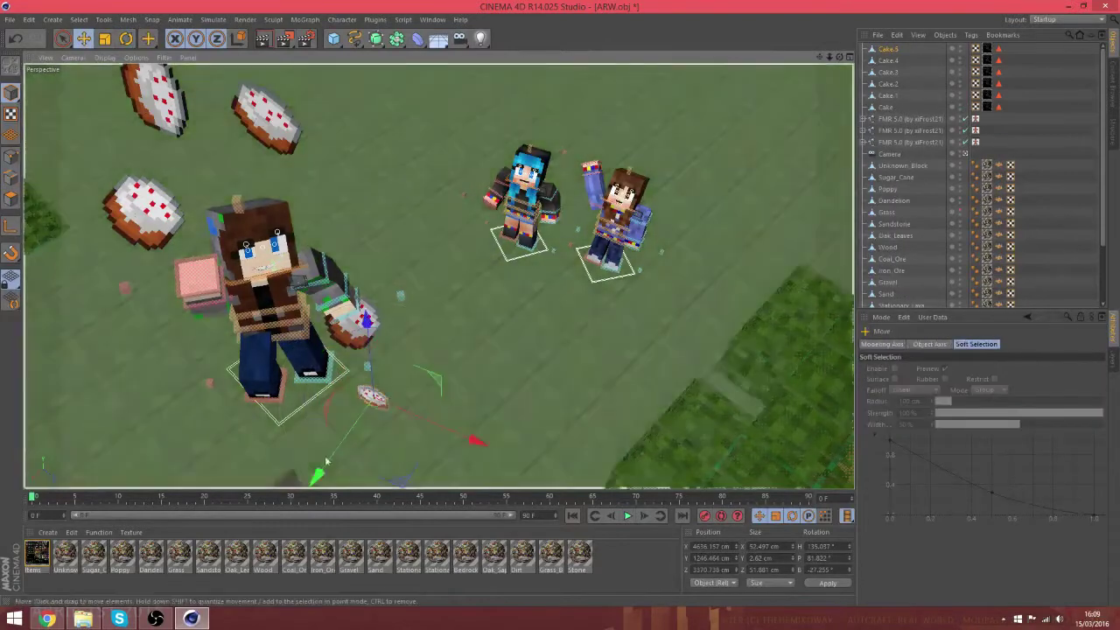
pyautogui.moveTo(325, 464); pyautogui.dragTo(318, 473)
pyautogui.press('r')
pyautogui.moveTo(398, 461); pyautogui.dragTo(295, 450)
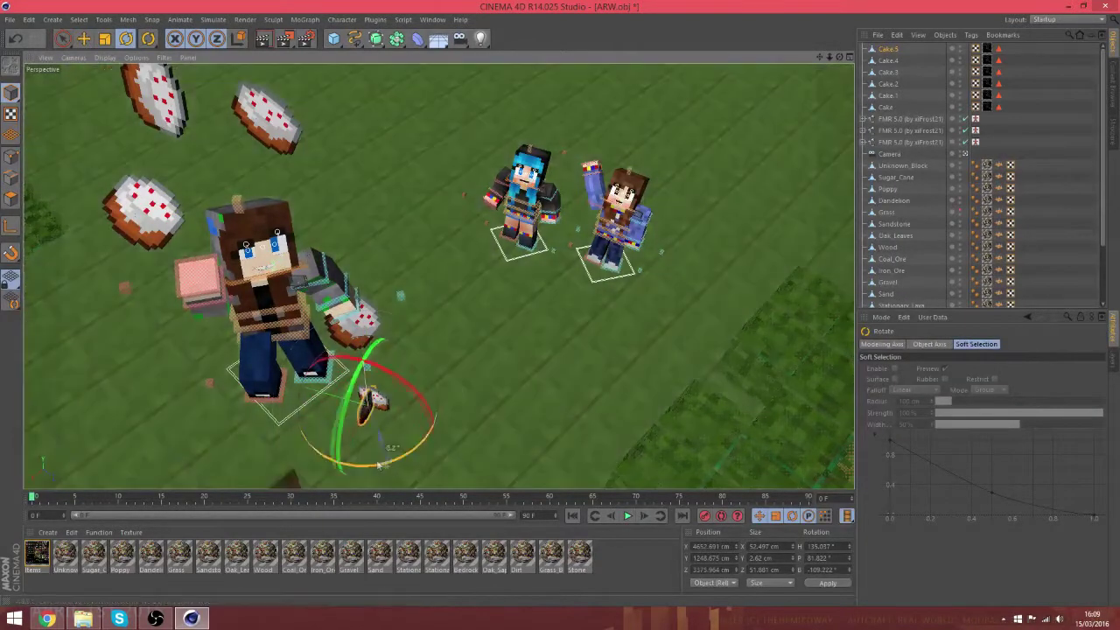
pyautogui.moveTo(393, 465); pyautogui.dragTo(375, 465)
# - Add two more cake copies to the cluster at the character's feet, offset and turned differently, banking the last to about −168.4°
pyautogui.hotkey('ctrl', 'c')
pyautogui.hotkey('ctrl', 'v')
pyautogui.press('e')
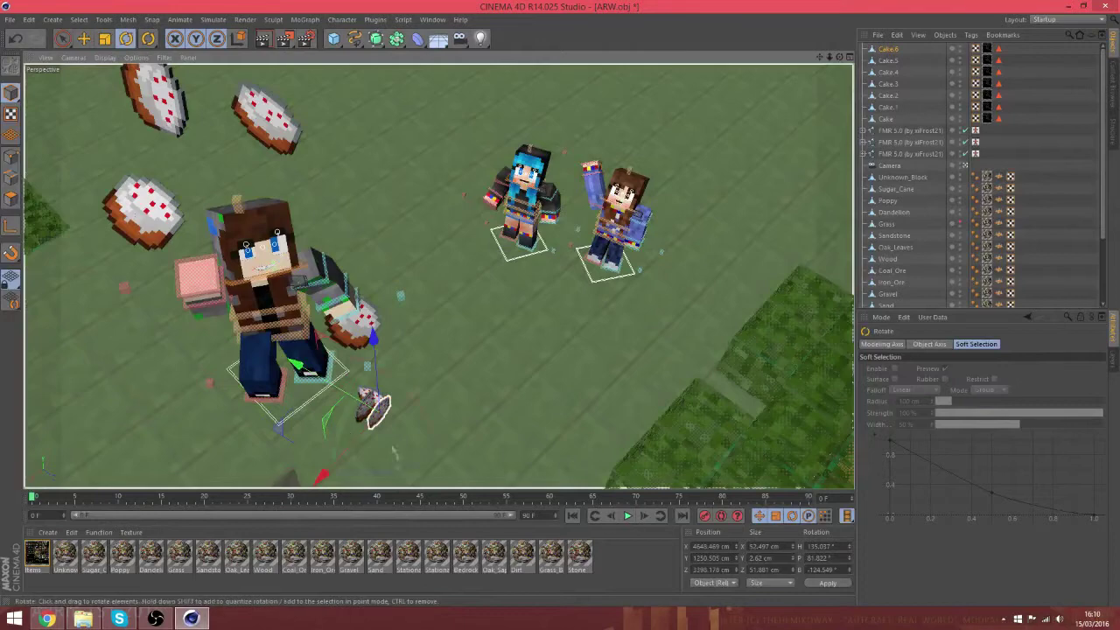
pyautogui.press('r')
pyautogui.hotkey('ctrl', 'c')
pyautogui.hotkey('ctrl', 'v')
pyautogui.press('e')
pyautogui.moveTo(378, 474); pyautogui.dragTo(317, 423)
pyautogui.press('r')
# - Duplicate the last cake of the cluster, offset the copy slightly, and bank it to about −299.8°
pyautogui.hotkey('ctrl', 'c')
pyautogui.hotkey('ctrl', 'v')
pyautogui.press('e')
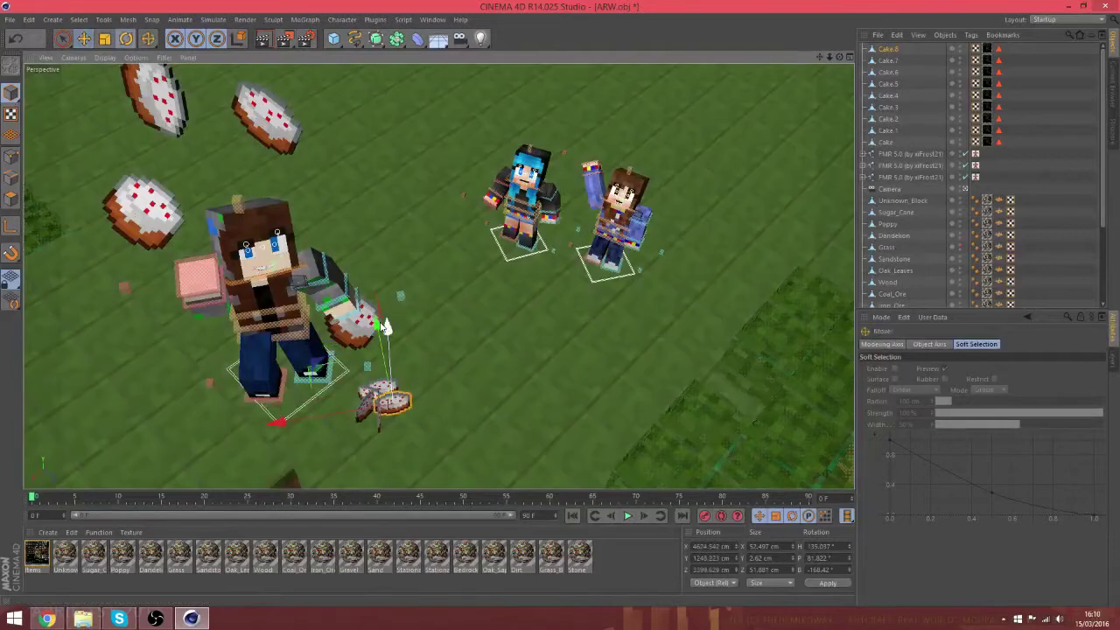
pyautogui.moveTo(388, 344); pyautogui.dragTo(233, 425)
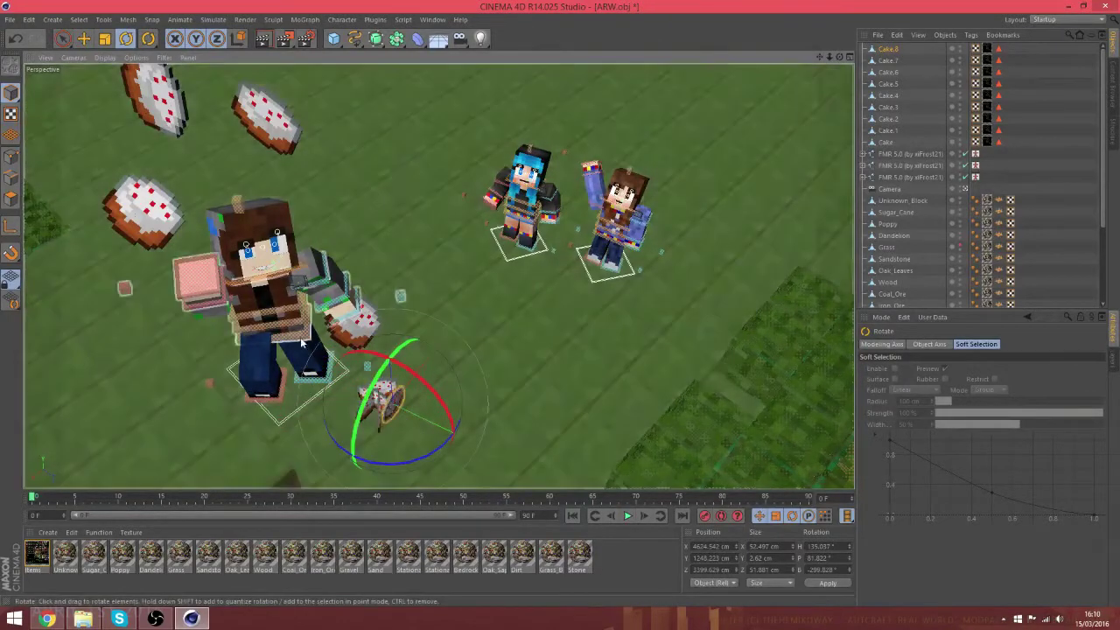
# - Duplicate the cake once more and place the copy on the side of the cluster nearest the third character's feet
pyautogui.hotkey('ctrl', 'c')
pyautogui.hotkey('ctrl', 'v')
pyautogui.click(84, 38)
pyautogui.moveTo(497, 452); pyautogui.dragTo(457, 434)
pyautogui.moveTo(381, 393); pyautogui.dragTo(385, 399)
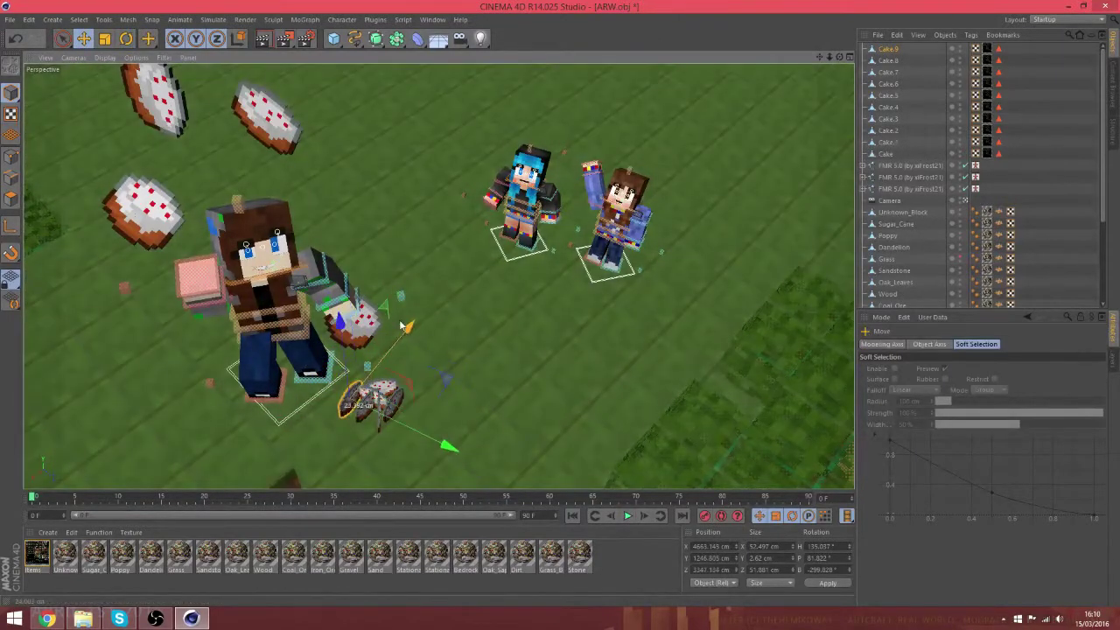
pyautogui.press('r')
# - Nudge individual cakes of the ground cluster closer together so they form one compact heap
pyautogui.click(84, 39)
pyautogui.click(387, 404)
pyautogui.moveTo(495, 453); pyautogui.dragTo(490, 449)
pyautogui.click(379, 385)
pyautogui.moveTo(372, 319); pyautogui.dragTo(360, 330)
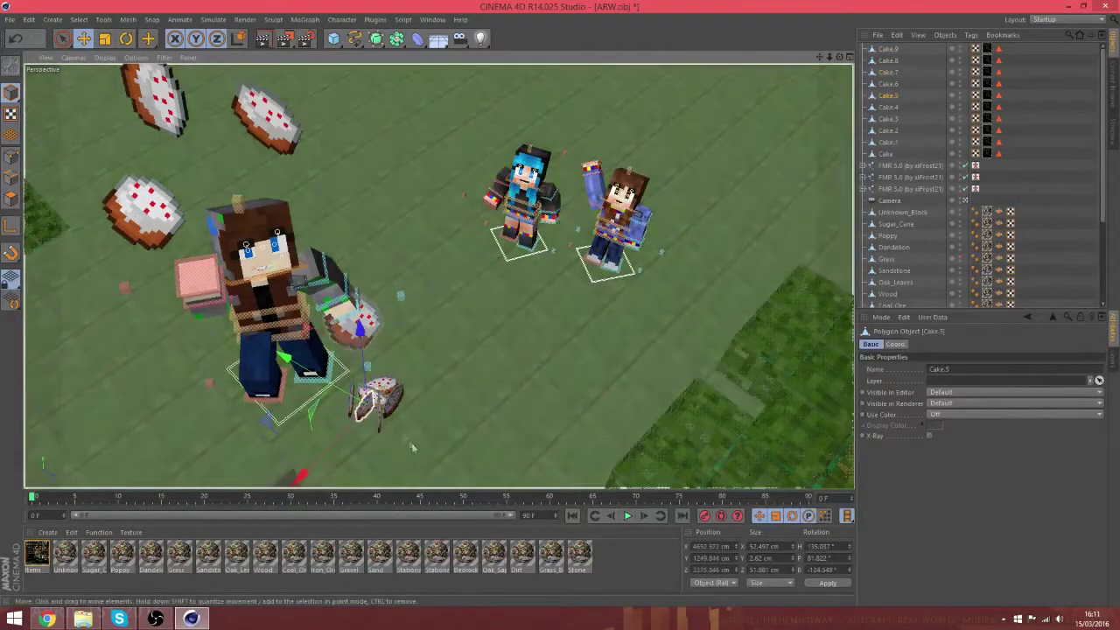
# - Turn on the hat/second layer for all three character rigs
pyautogui.click(910, 166)
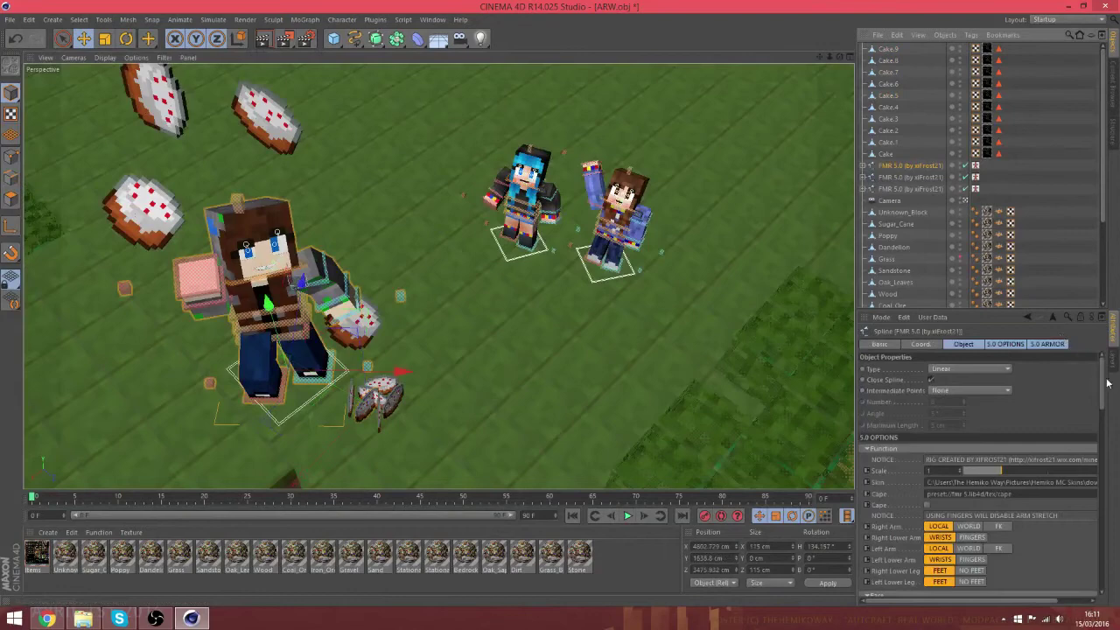
pyautogui.moveTo(1104, 382); pyautogui.dragTo(1104, 469)
pyautogui.click(930, 467)
pyautogui.click(926, 177)
pyautogui.click(930, 467)
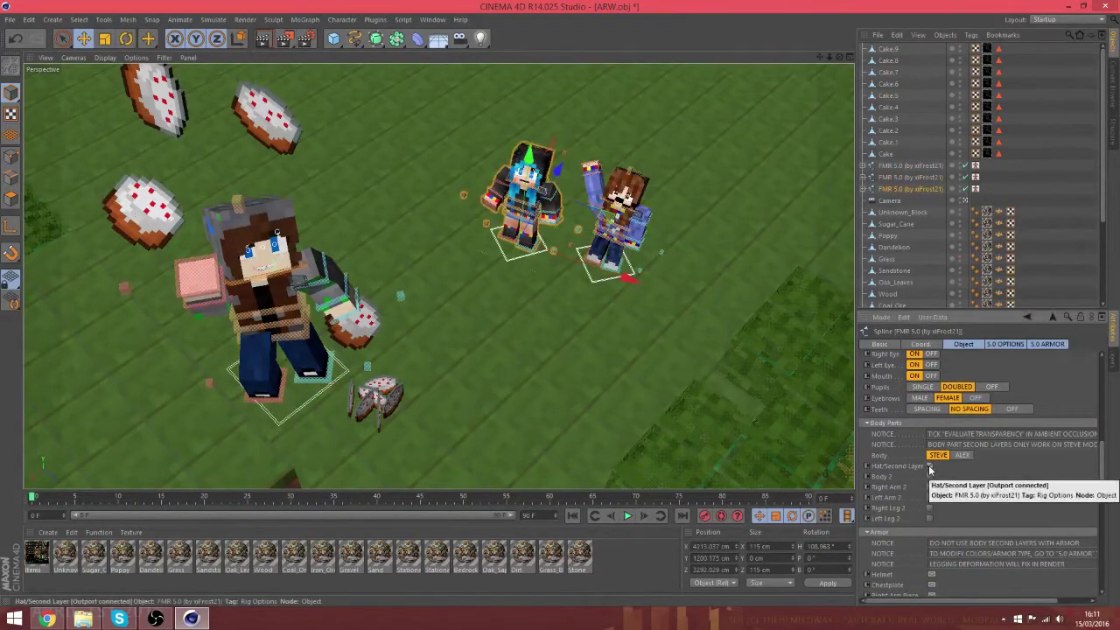
pyautogui.click(526, 192)
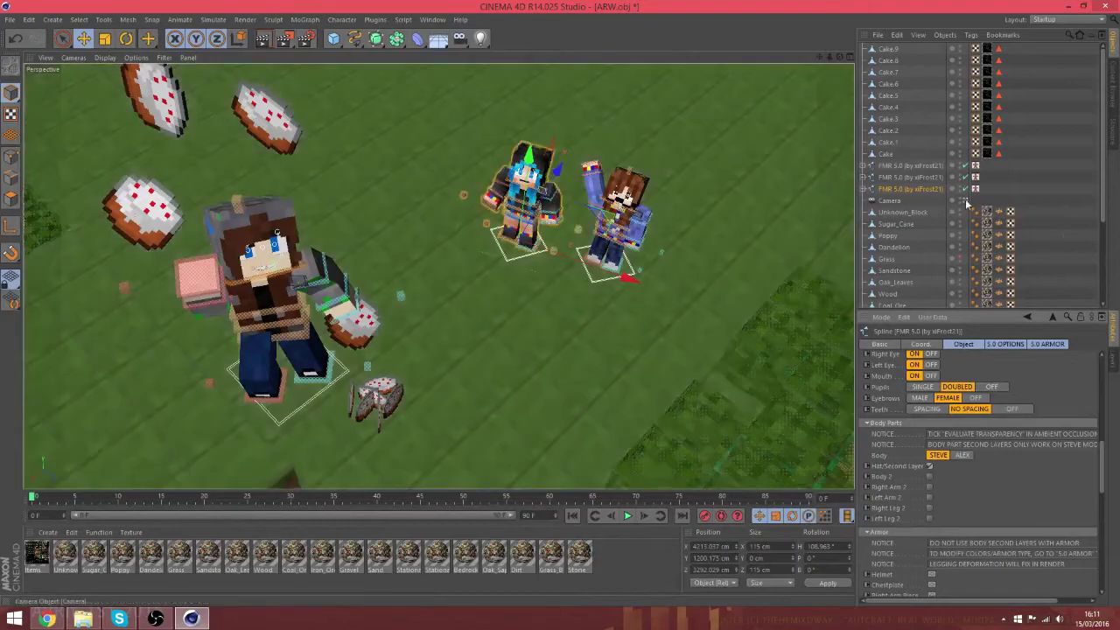
# - Leave the scene camera's view and rotate the third character's hip control to about H 4.6°, P 10.7°
pyautogui.click(967, 201)
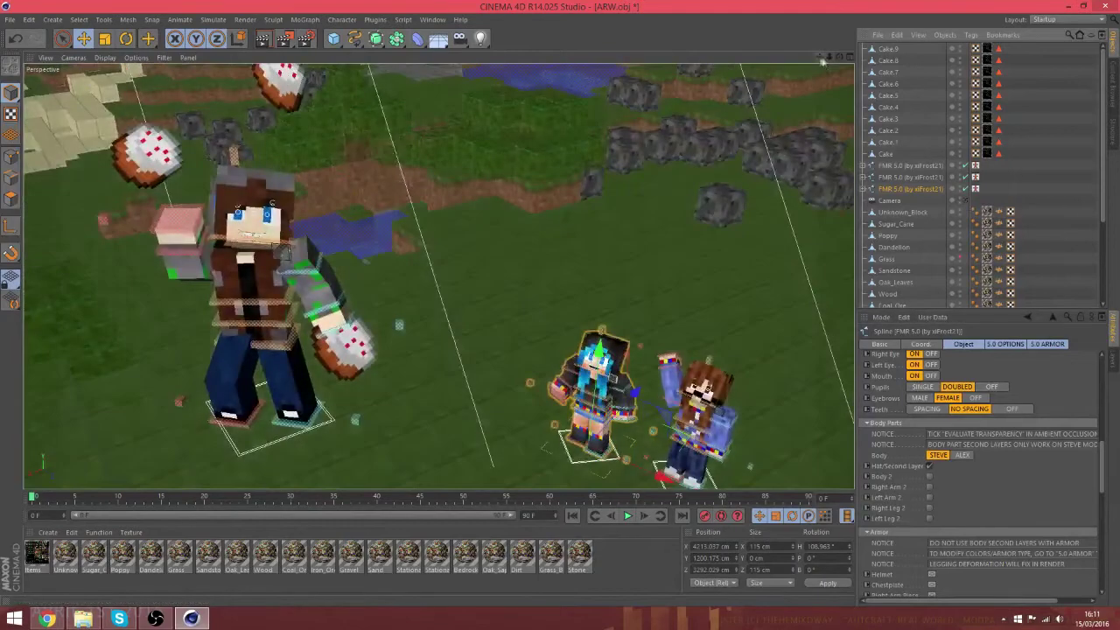
pyautogui.moveTo(821, 58); pyautogui.dragTo(753, 55)
pyautogui.click(190, 320)
pyautogui.press('r')
pyautogui.moveTo(147, 296); pyautogui.dragTo(145, 308)
pyautogui.click(140, 297)
pyautogui.moveTo(142, 266); pyautogui.dragTo(143, 281)
# - Turn on the brown-haired waving character's second layers for the body, both arms and the legs, switching the right leg's layer back off
pyautogui.moveTo(820, 57); pyautogui.dragTo(439, 276)
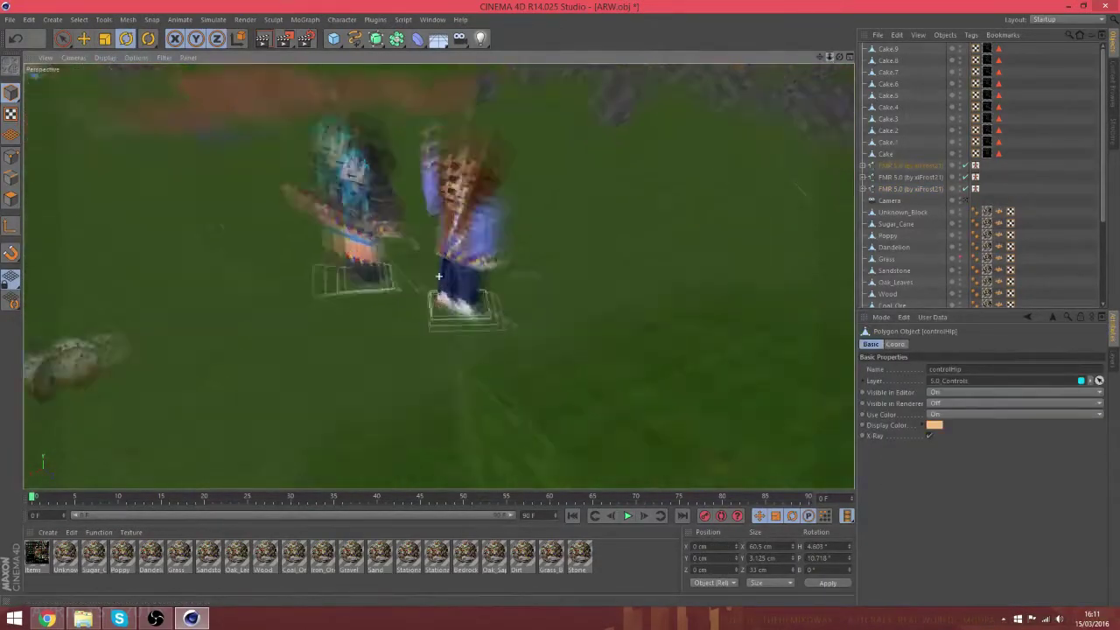
pyautogui.moveTo(820, 57); pyautogui.dragTo(440, 277, button='right')
pyautogui.moveTo(820, 56); pyautogui.dragTo(438, 276)
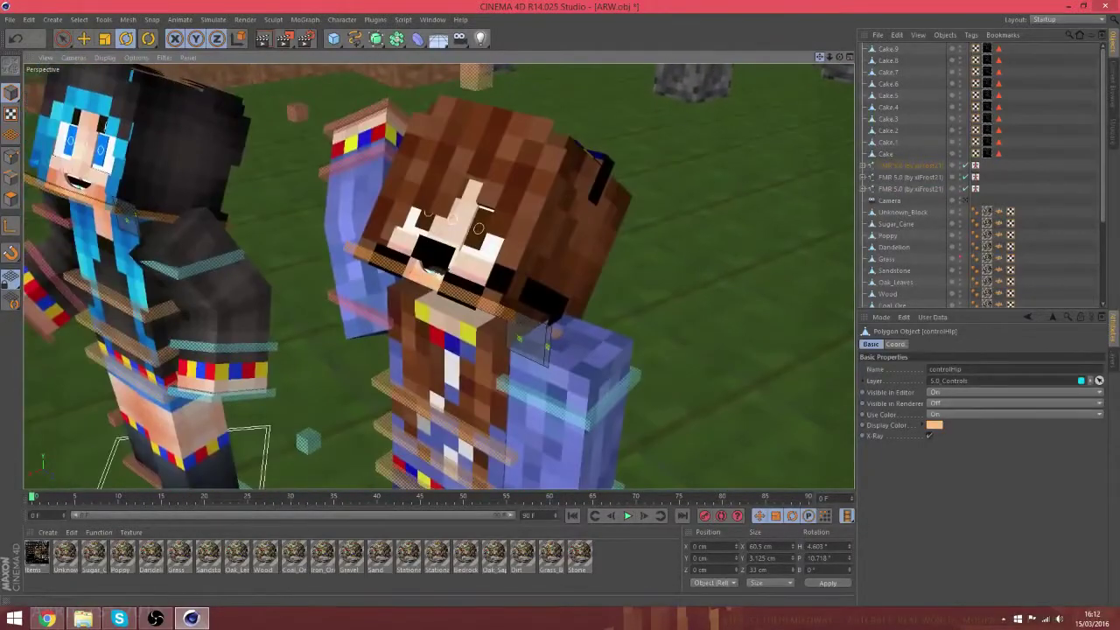
pyautogui.click(918, 167)
pyautogui.click(911, 190)
pyautogui.click(912, 180)
pyautogui.moveTo(1102, 391); pyautogui.dragTo(1100, 490)
pyautogui.click(929, 420)
pyautogui.click(929, 419)
pyautogui.click(929, 430)
pyautogui.click(930, 441)
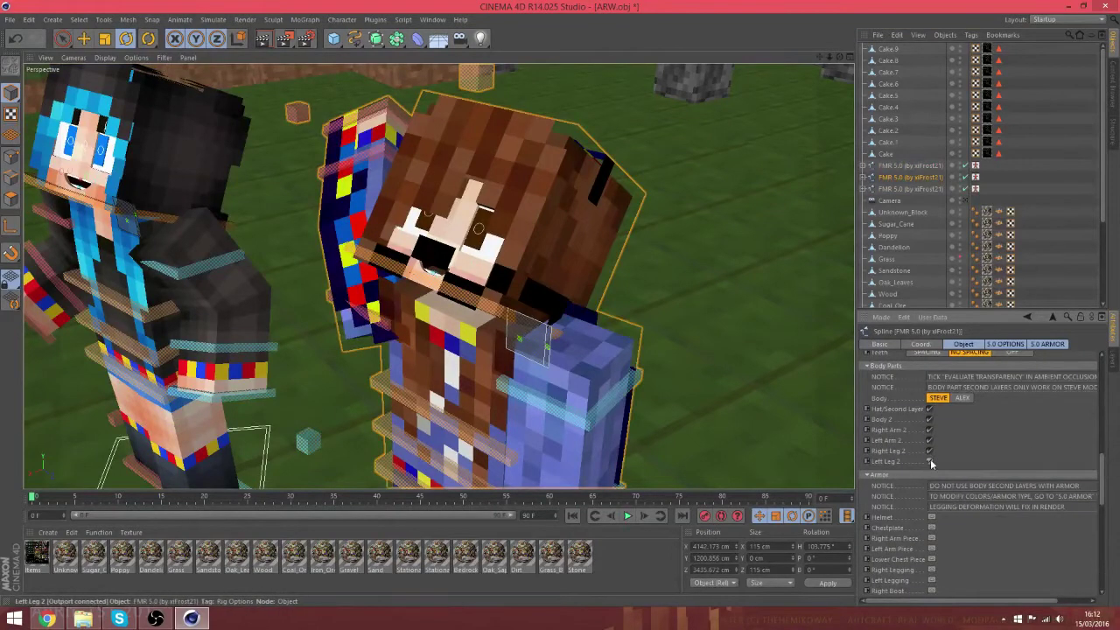
pyautogui.click(930, 451)
pyautogui.click(930, 462)
pyautogui.scroll(-5, 439, 276)
pyautogui.click(931, 451)
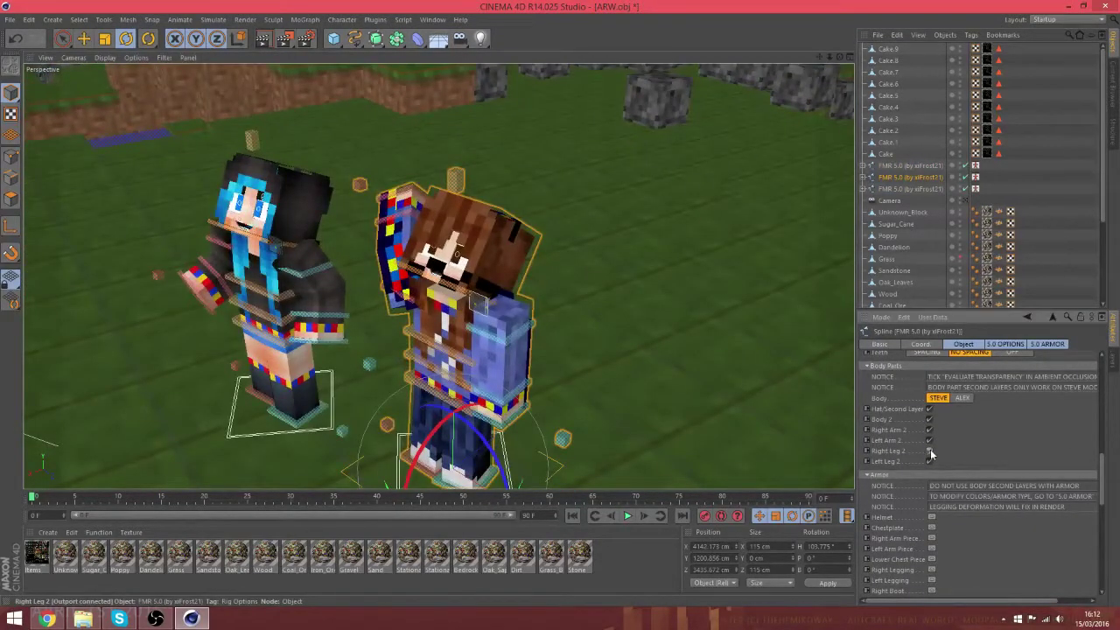
# - Turn on the second body layer of the blue-haired character and return to the scene camera's view
pyautogui.click(916, 188)
pyautogui.click(929, 421)
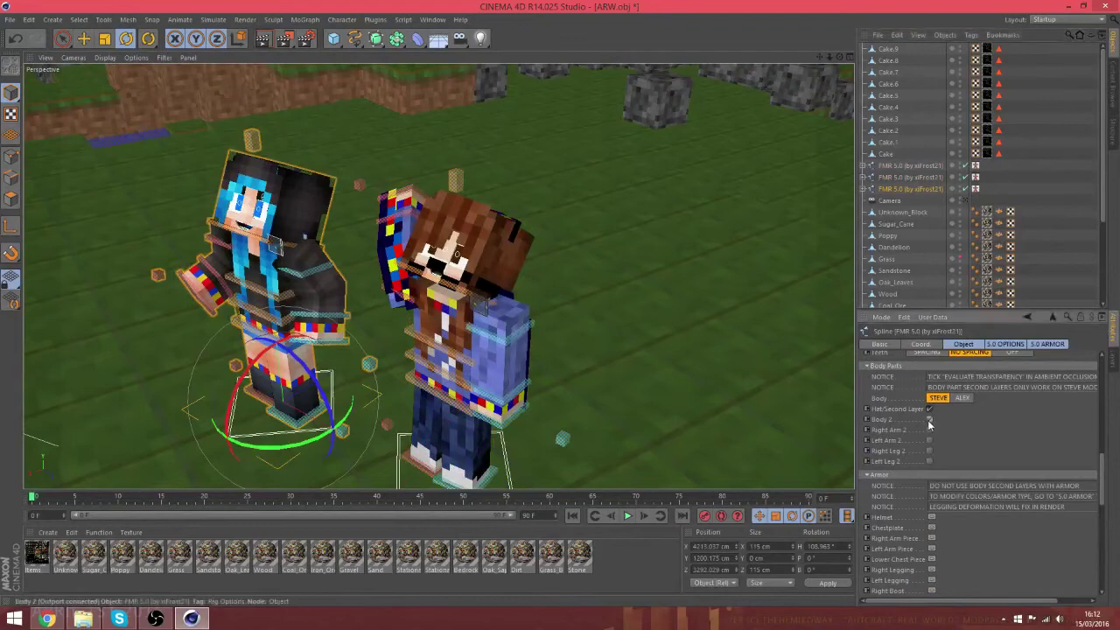
pyautogui.scroll(-5, 439, 276)
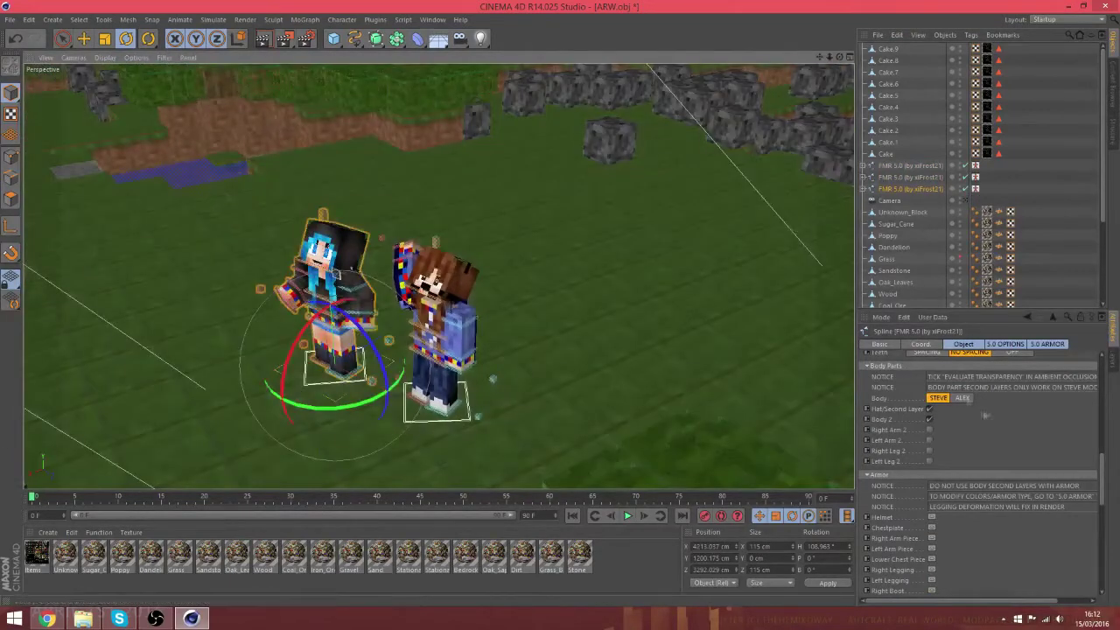
pyautogui.click(964, 201)
pyautogui.hotkey('ctrl', 'shift', 'z')
# - Set the render's output file to cake fountain in the Renders\WIP folder and review the global illumination, ambient occlusion and depth of field effects
pyautogui.hotkey('ctrl', 'b')
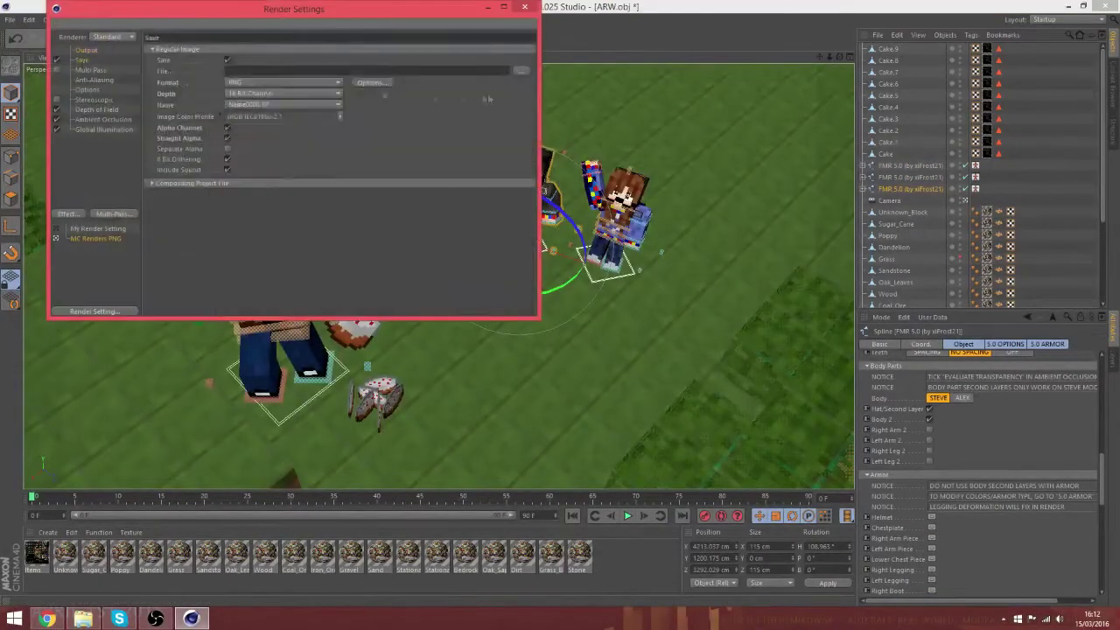
pyautogui.click(529, 73)
pyautogui.doubleClick(562, 110)
pyautogui.doubleClick(312, 110)
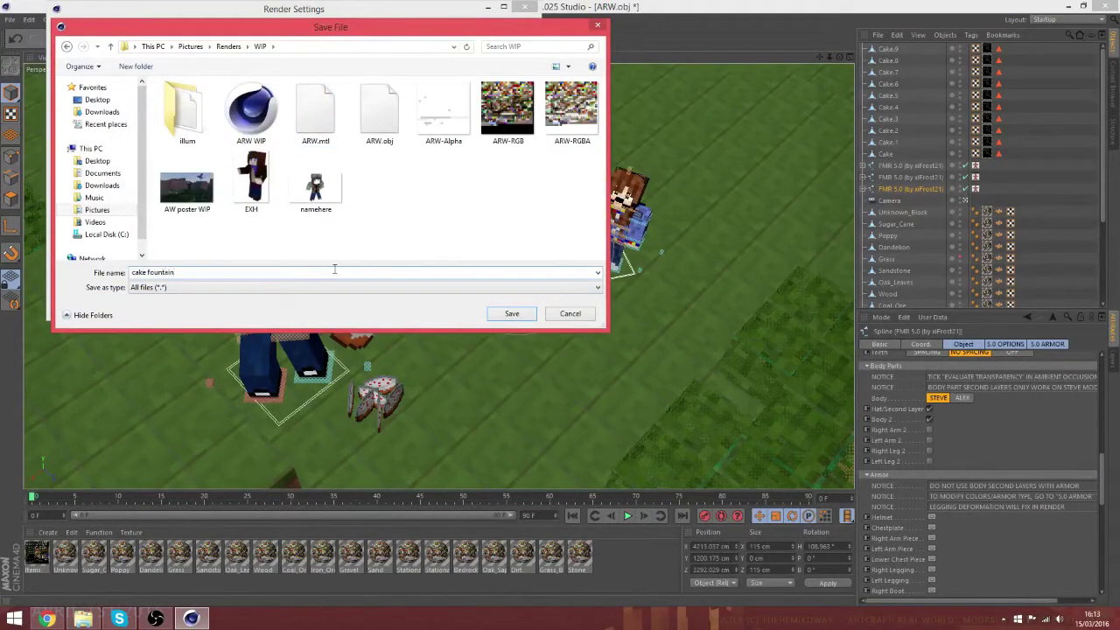
pyautogui.click(523, 316)
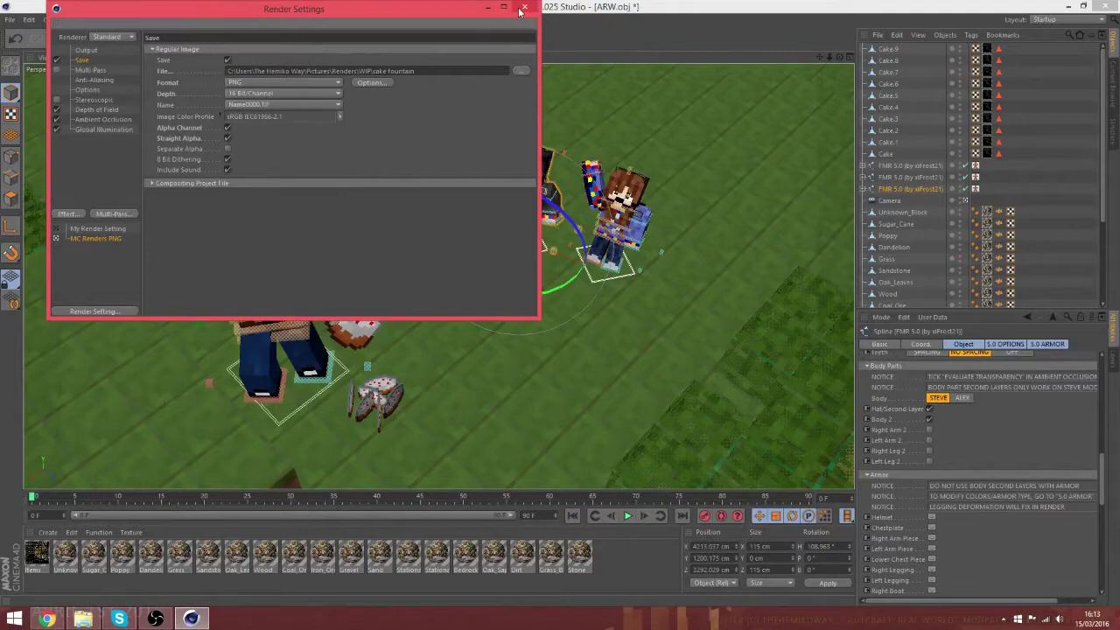
pyautogui.click(101, 129)
pyautogui.click(99, 119)
pyautogui.click(99, 110)
pyautogui.click(524, 8)
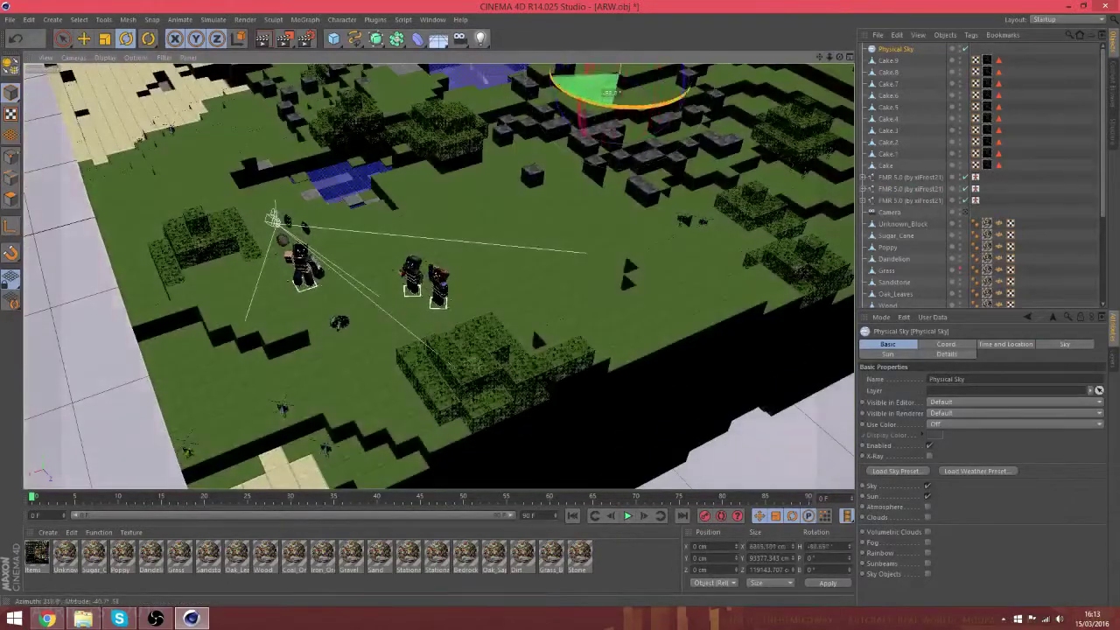
# - Add a physical sky and rotate it to set the sun to about azimuth 141.1°, altitude −51.5°
pyautogui.moveTo(545, 80)
pyautogui.mouseDown()
pyautogui.moveTo(514, 77)
pyautogui.moveTo(525, 74)
pyautogui.mouseUp()
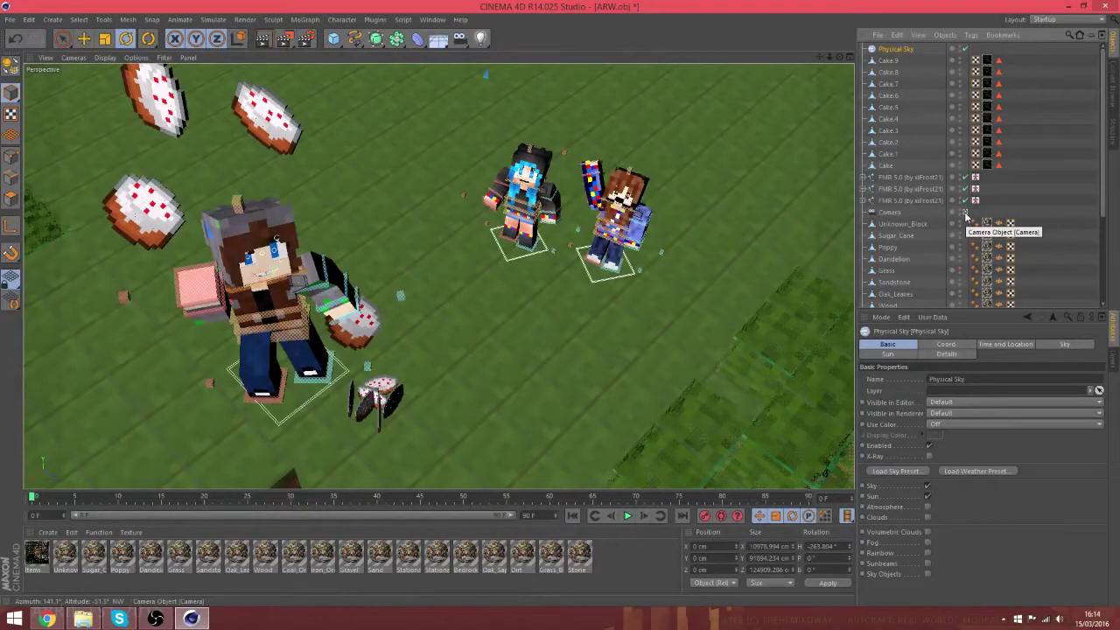
# - Compare the waving character with and without the hat/second layer, keep the layer on, and start the final render
pyautogui.click(904, 201)
pyautogui.click(905, 190)
pyautogui.moveTo(1102, 391); pyautogui.dragTo(1102, 497)
pyautogui.click(929, 363)
pyautogui.click(929, 363)
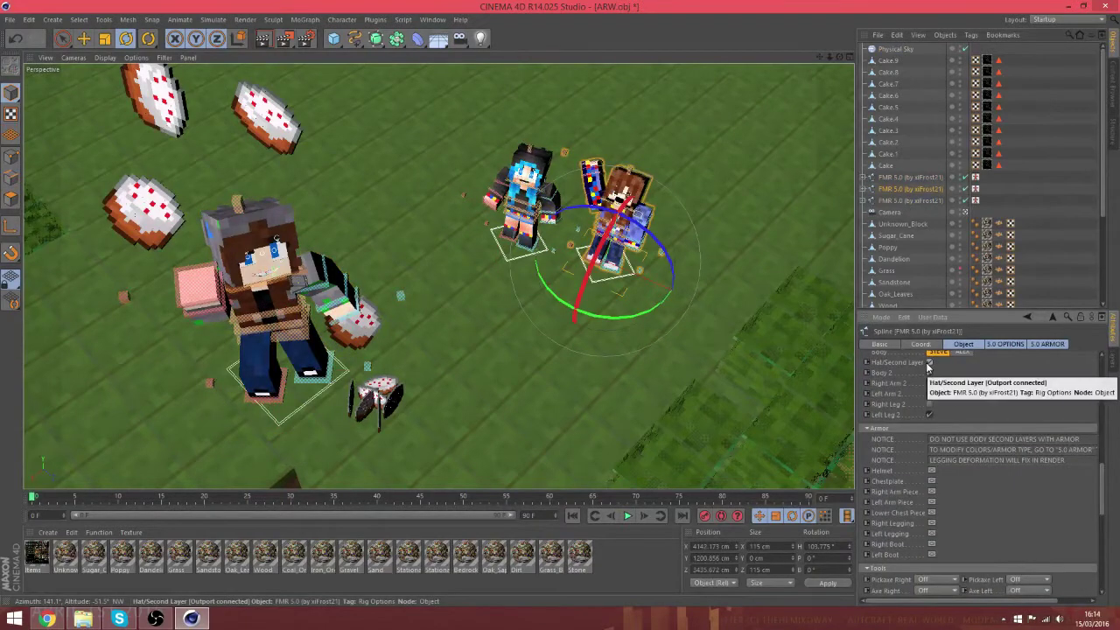
pyautogui.click(284, 39)
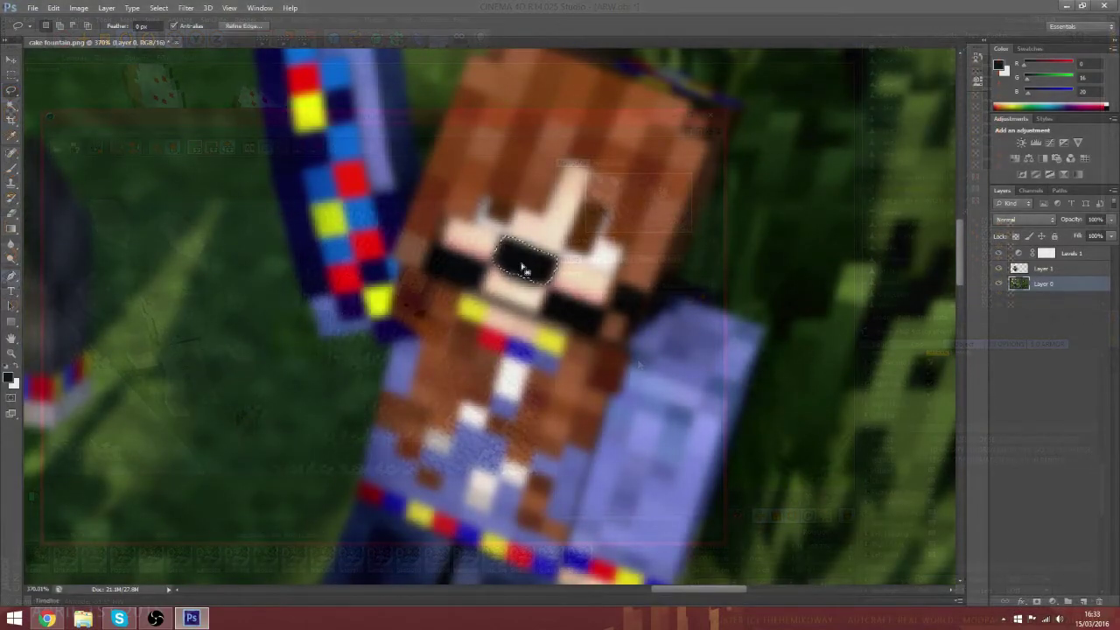
# - In Photoshop, copy the selected black patch on the waving character's face over both eyes, adjusting the first copy's shape to fit
pyautogui.press('v')
pyautogui.keyDown('alt'); pyautogui.moveTo(522, 266); pyautogui.dragTo(586, 260); pyautogui.keyUp('alt')
pyautogui.press('super')
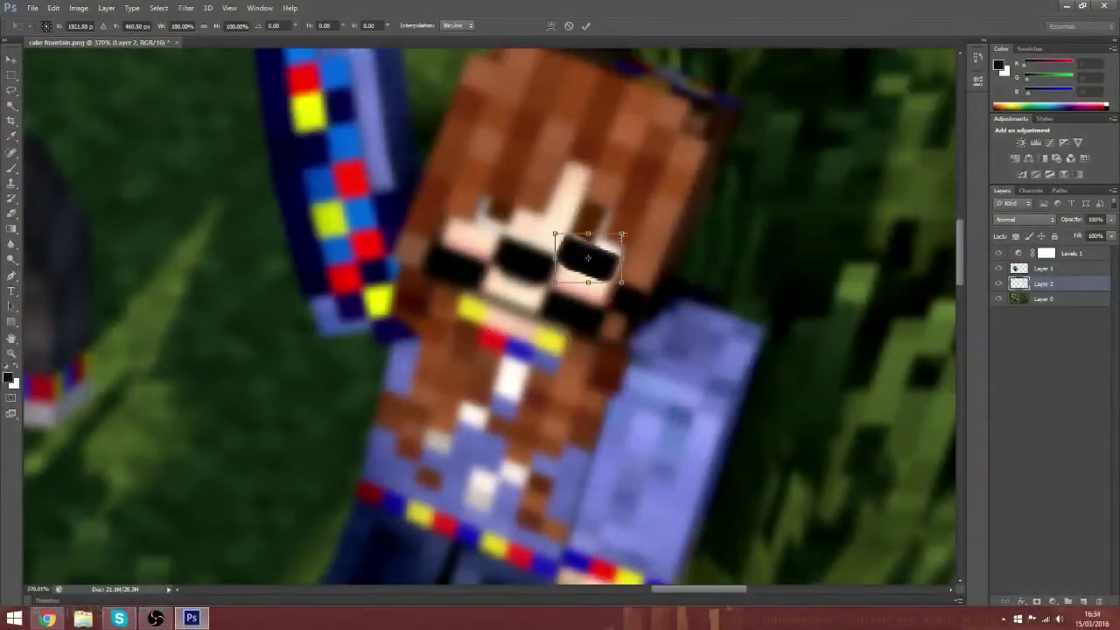
pyautogui.moveTo(632, 231); pyautogui.dragTo(633, 230)
pyautogui.press('v')
pyautogui.press('Return')
pyautogui.keyDown('alt'); pyautogui.moveTo(613, 269); pyautogui.dragTo(470, 227); pyautogui.keyUp('alt')
# - Trim the second eye patch with the Eraser and soften it with the Blur tool at brush size 17
pyautogui.press('e')
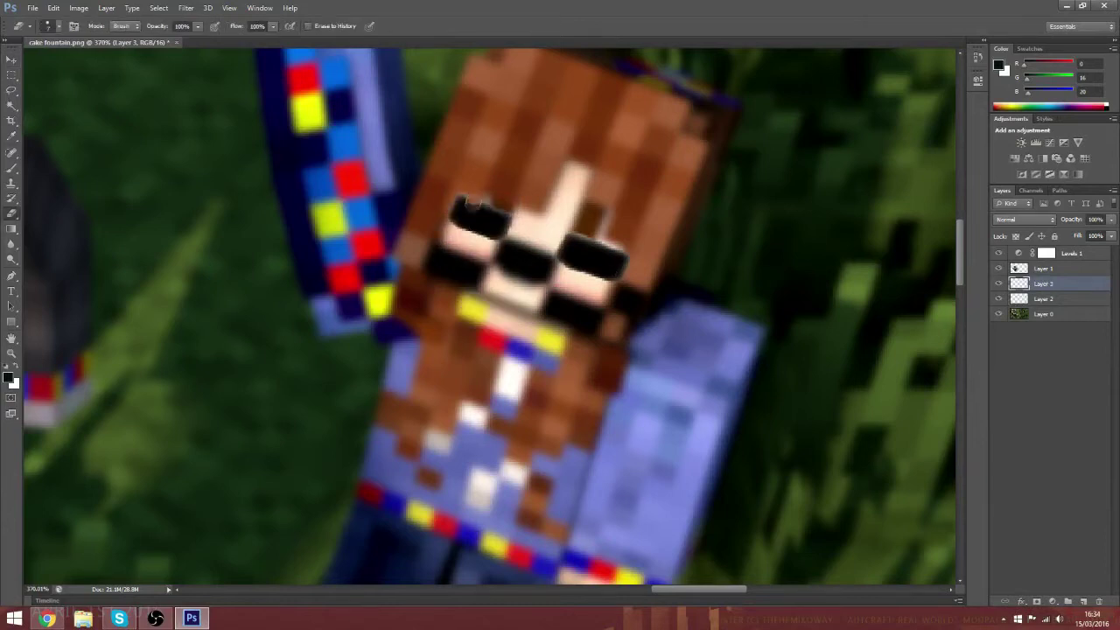
pyautogui.click(11, 244)
pyautogui.click(58, 26)
pyautogui.moveTo(63, 63); pyautogui.dragTo(27, 65)
pyautogui.click(485, 219)
pyautogui.hotkey('ctrl', '0')
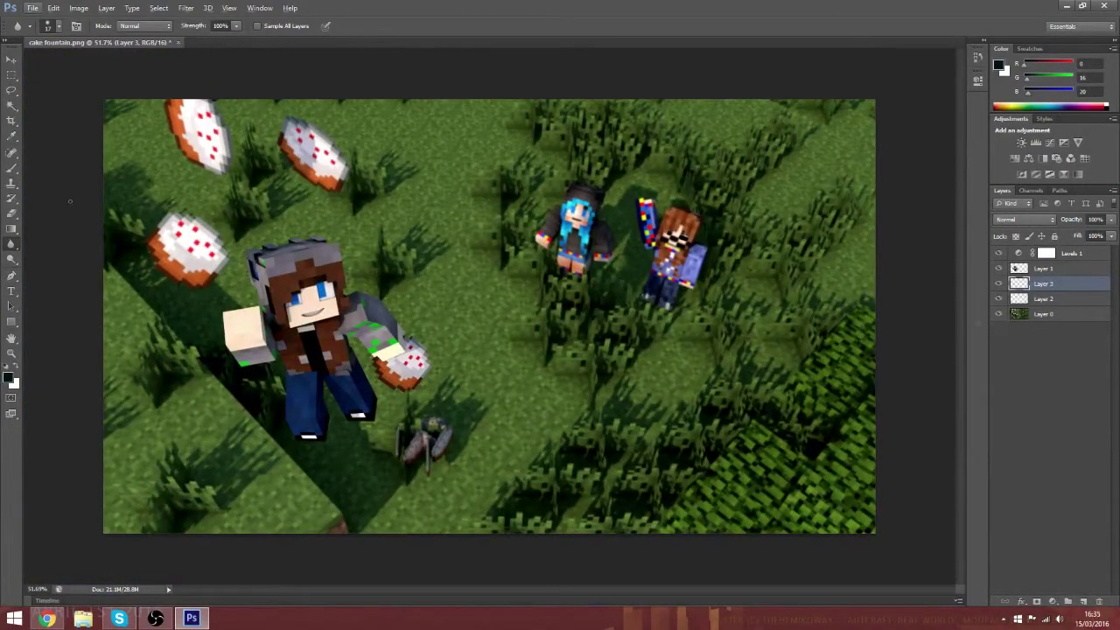
# - Copy the three thrown cakes from Layer 0 to a new layer using the Magic Wand and move it directly below Layer 1
pyautogui.click(12, 105)
pyautogui.click(1043, 313)
pyautogui.keyDown('shift'); pyautogui.click(200, 277); pyautogui.keyUp('shift')
pyautogui.keyDown('shift'); pyautogui.click(166, 220); pyautogui.keyUp('shift')
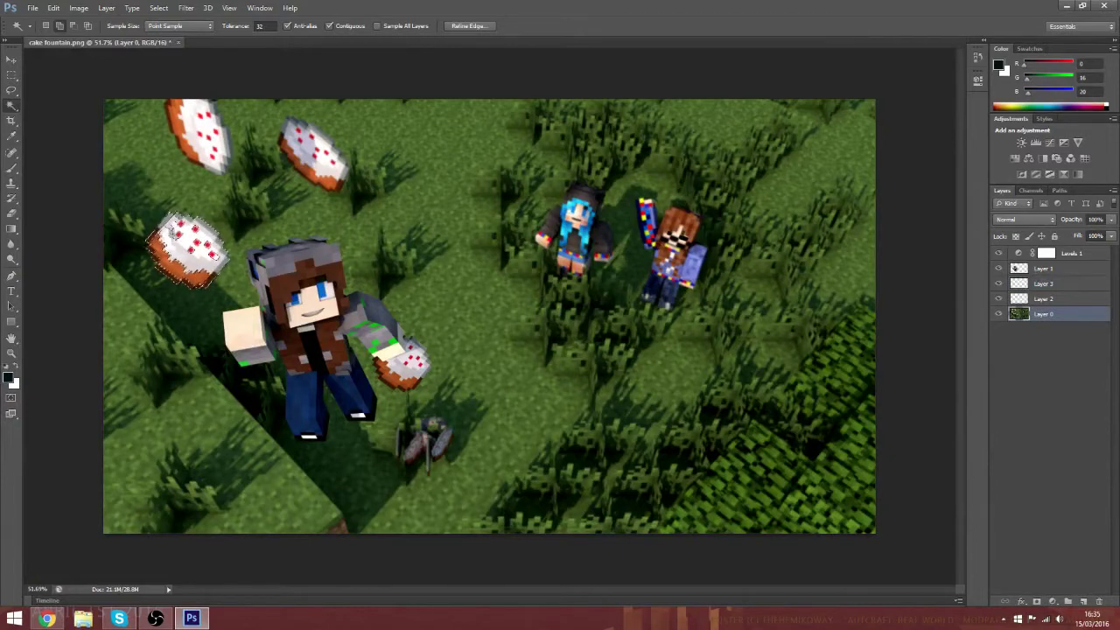
pyautogui.keyDown('shift'); pyautogui.click(301, 149); pyautogui.keyUp('shift')
pyautogui.keyDown('shift'); pyautogui.click(327, 161); pyautogui.keyUp('shift')
pyautogui.keyDown('shift'); pyautogui.click(223, 147); pyautogui.keyUp('shift')
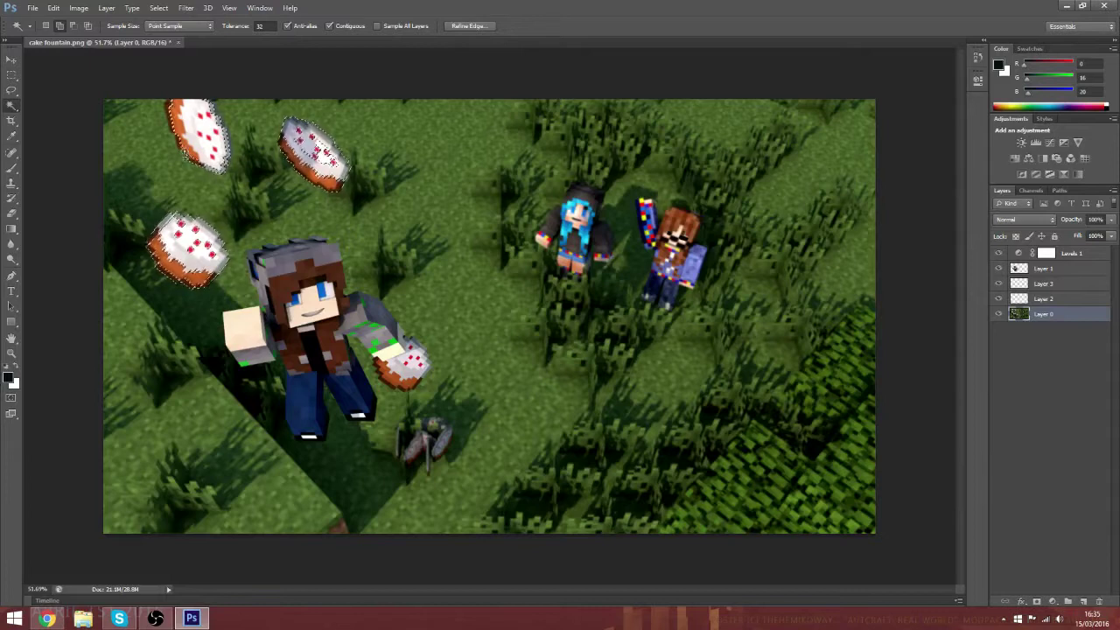
pyautogui.keyDown('shift'); pyautogui.click(194, 137); pyautogui.keyUp('shift')
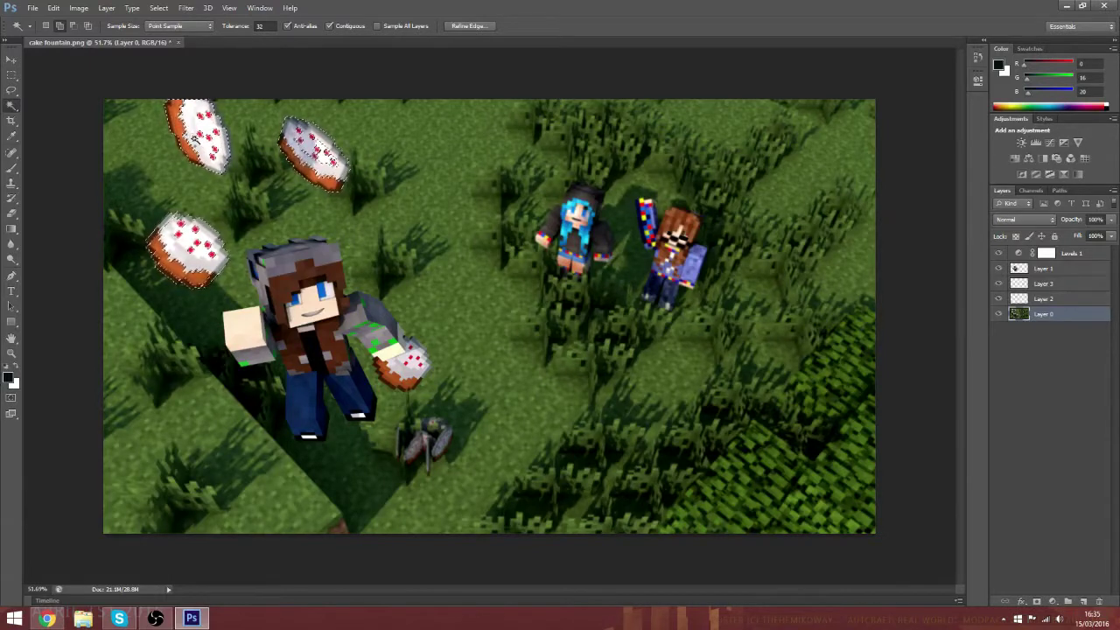
pyautogui.hotkey('ctrl', 'j')
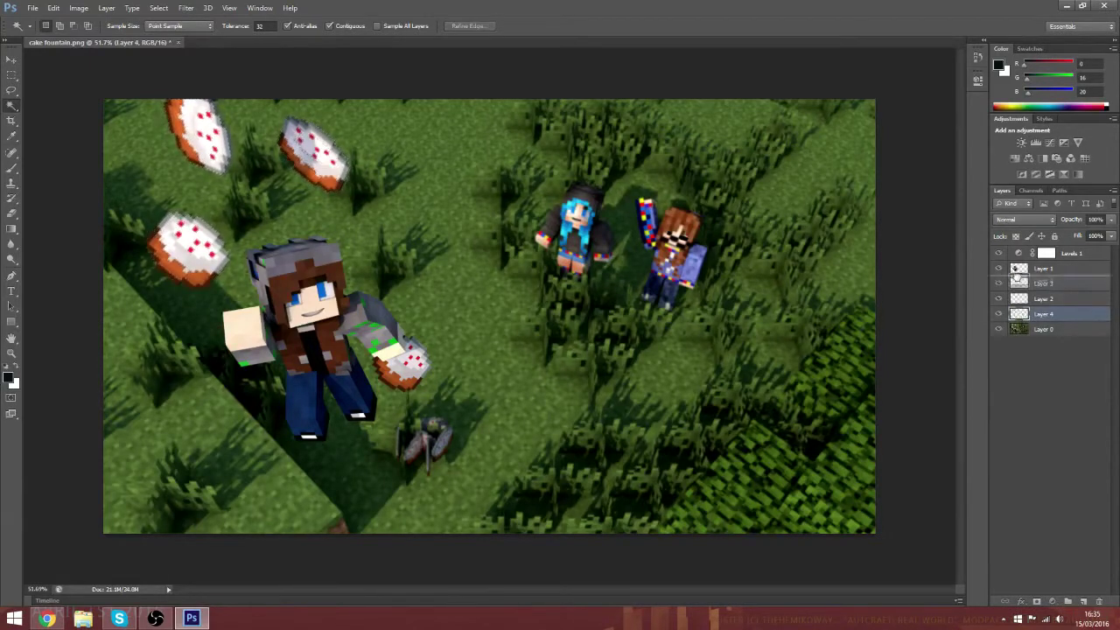
pyautogui.moveTo(1019, 277); pyautogui.dragTo(1021, 284)
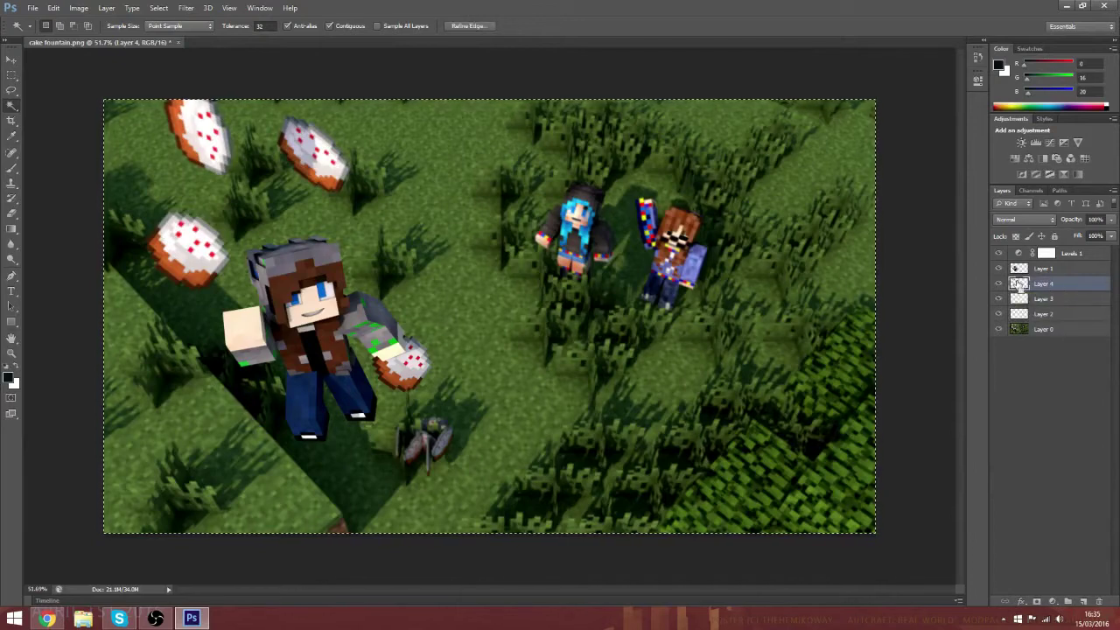
# - Apply a Motion Blur filter to the copied cakes layer, slightly increasing the blur distance
pyautogui.click(185, 8)
pyautogui.moveTo(224, 81)
pyautogui.click(315, 163)
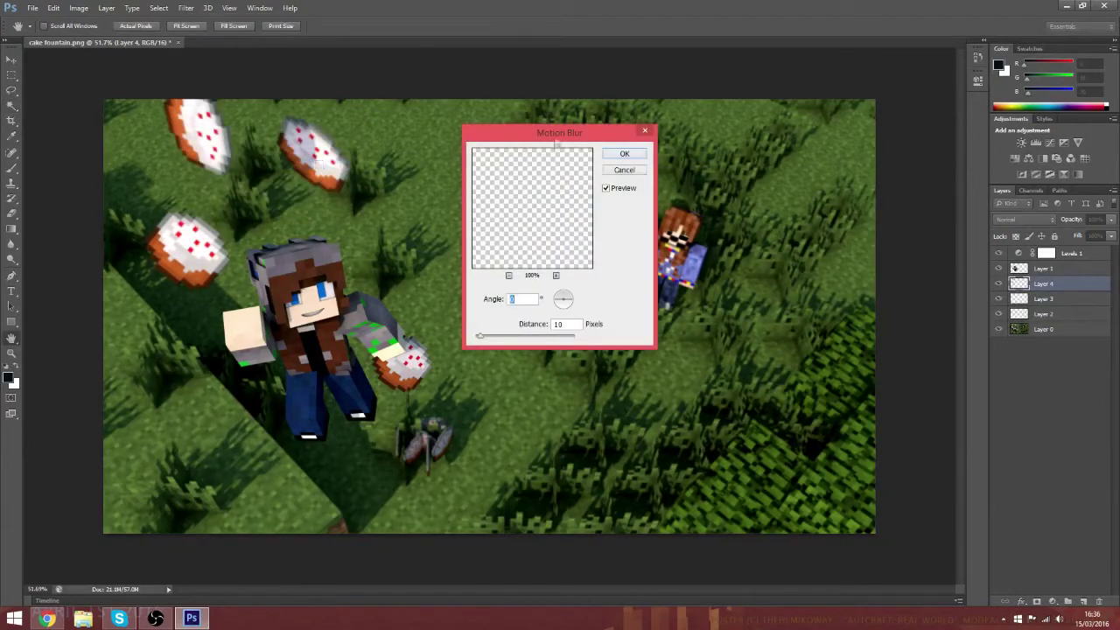
pyautogui.moveTo(486, 340); pyautogui.dragTo(503, 341)
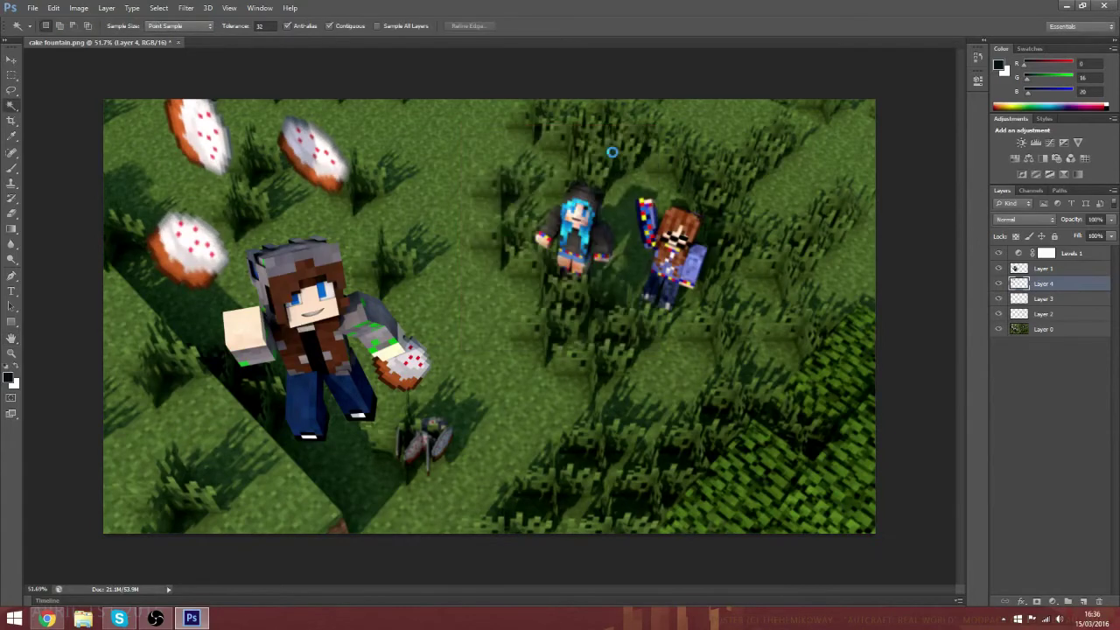
# - Merge all layers into one and add a new Levels adjustment layer above the merged image
pyautogui.rightClick(1047, 254)
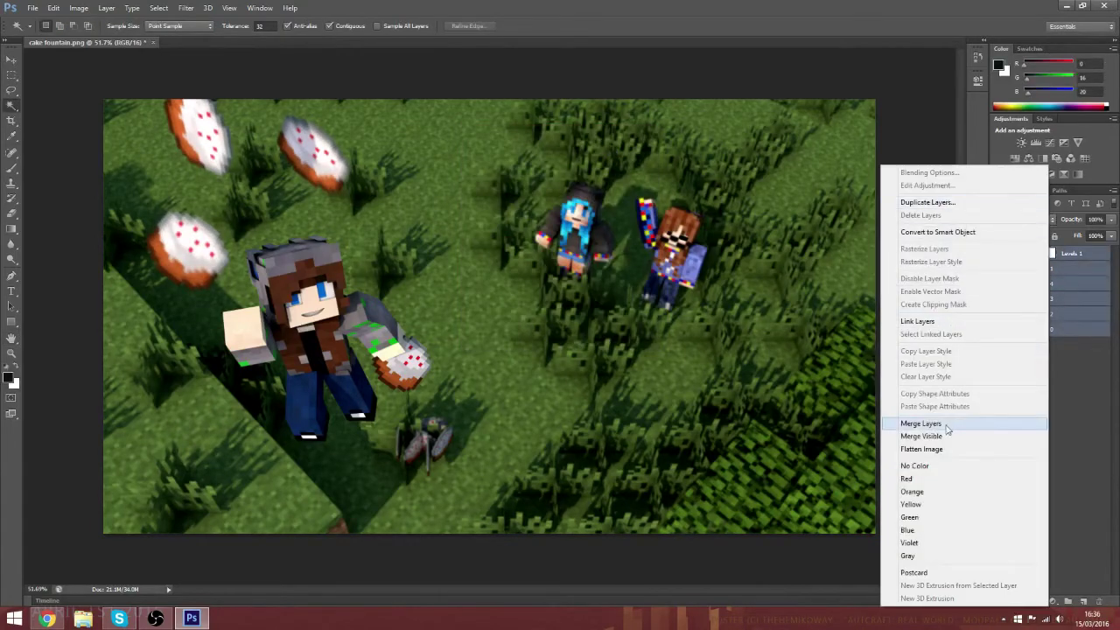
pyautogui.click(948, 427)
pyautogui.click(1036, 142)
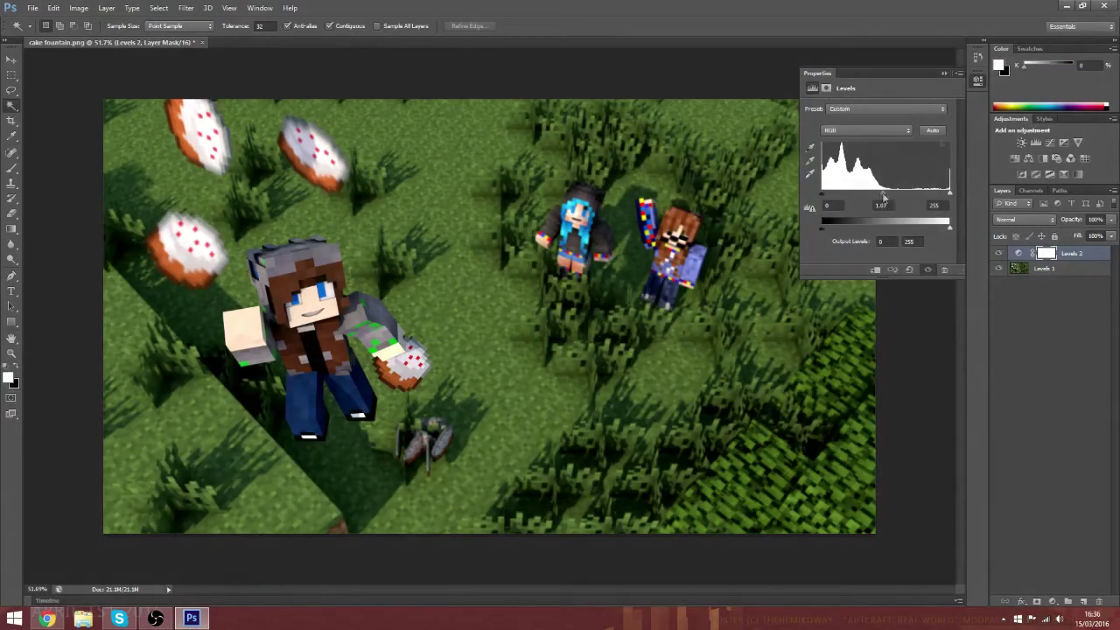